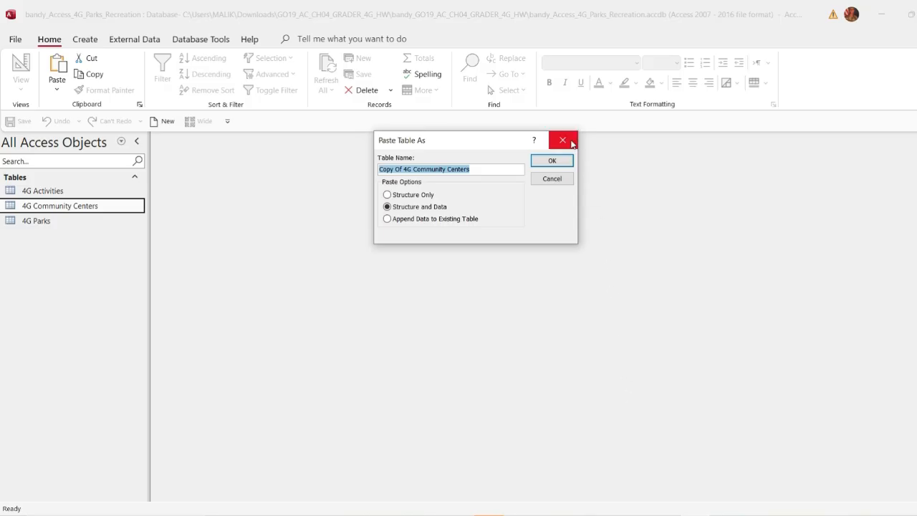
# Copy the name 4G Facilities from the Word instructions and paste the Community Centers table copy under that name with structure and data
pyautogui.click(667, 515)
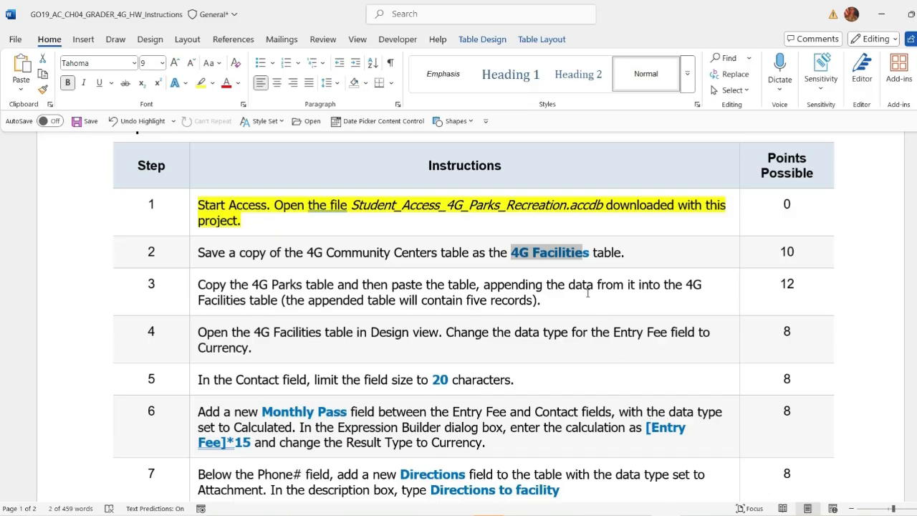
pyautogui.hotkey('ctrl', 'c')
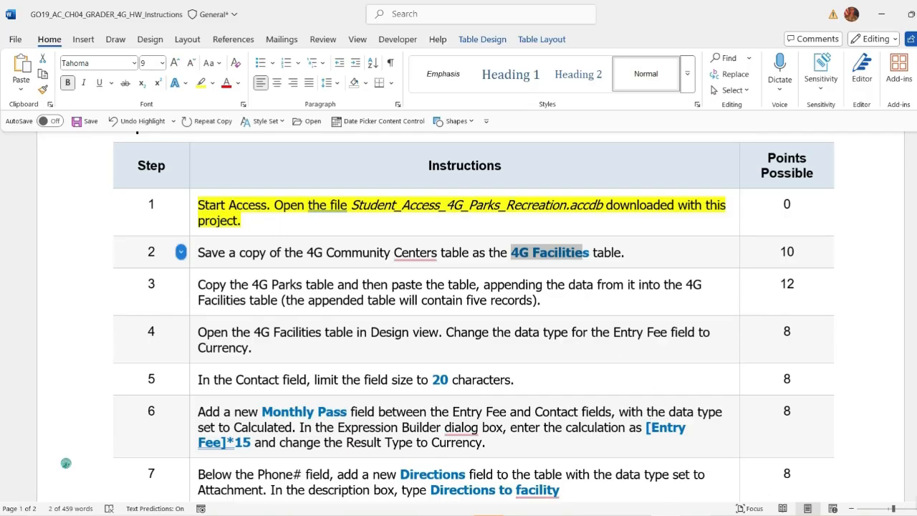
pyautogui.click(695, 487)
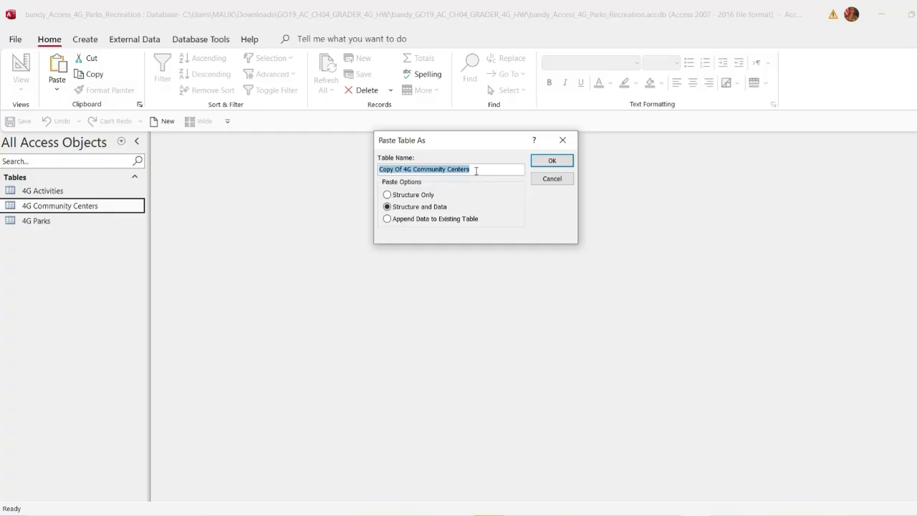
pyautogui.hotkey('ctrl', 'v')
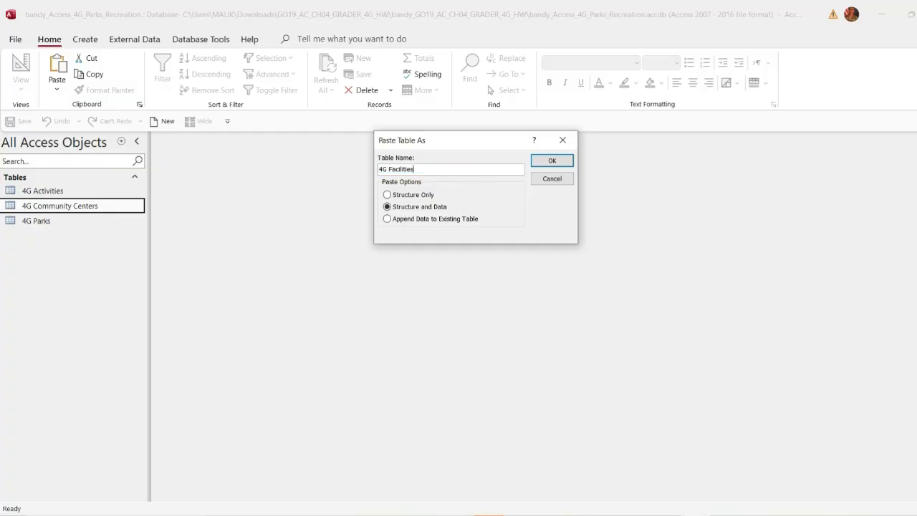
pyautogui.click(543, 162)
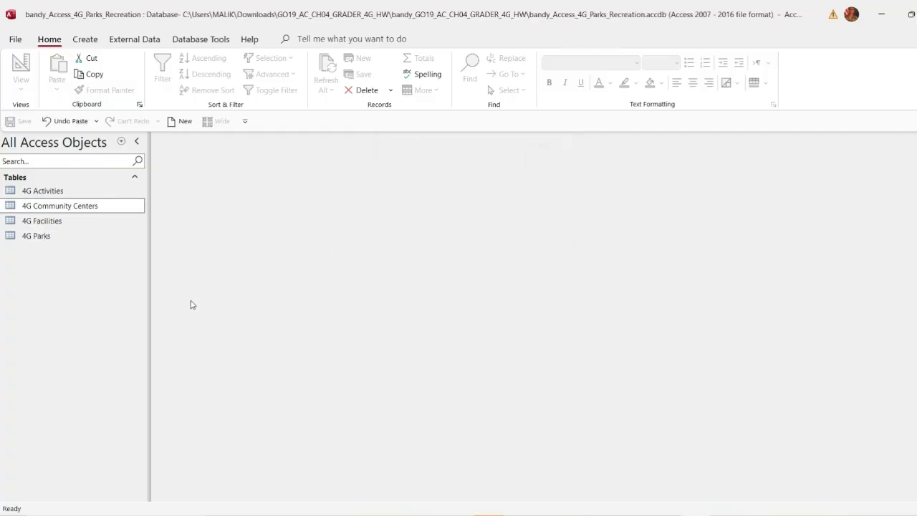
# View the records of the 4G Facilities table and the 4G Community Centers table, closing each one
pyautogui.doubleClick(51, 226)
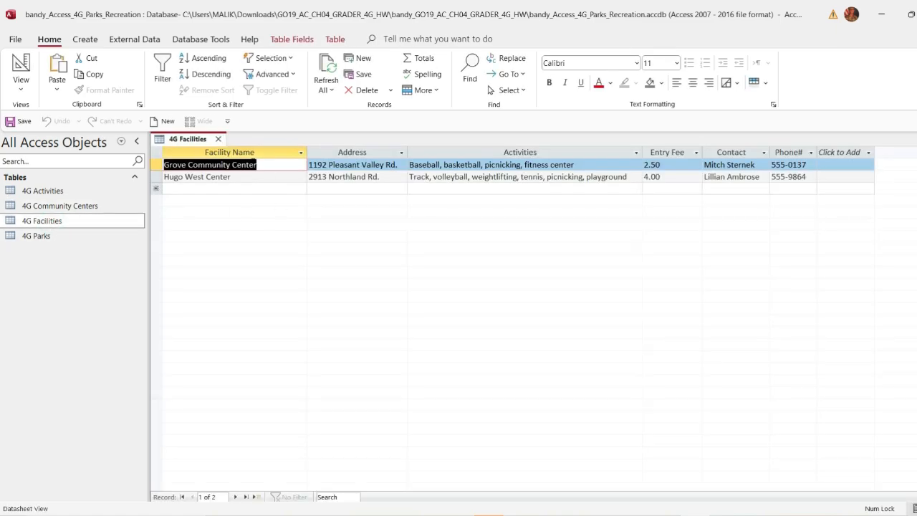
pyautogui.click(217, 140)
pyautogui.doubleClick(65, 208)
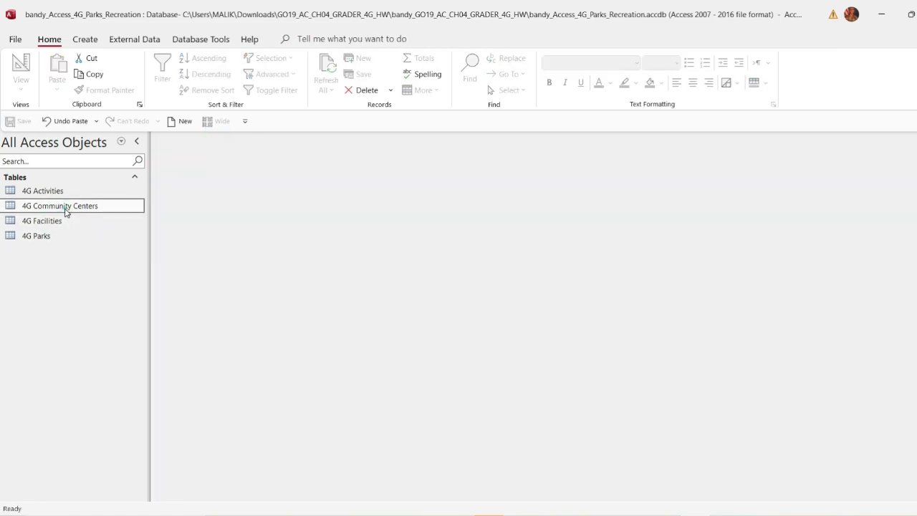
pyautogui.click(252, 139)
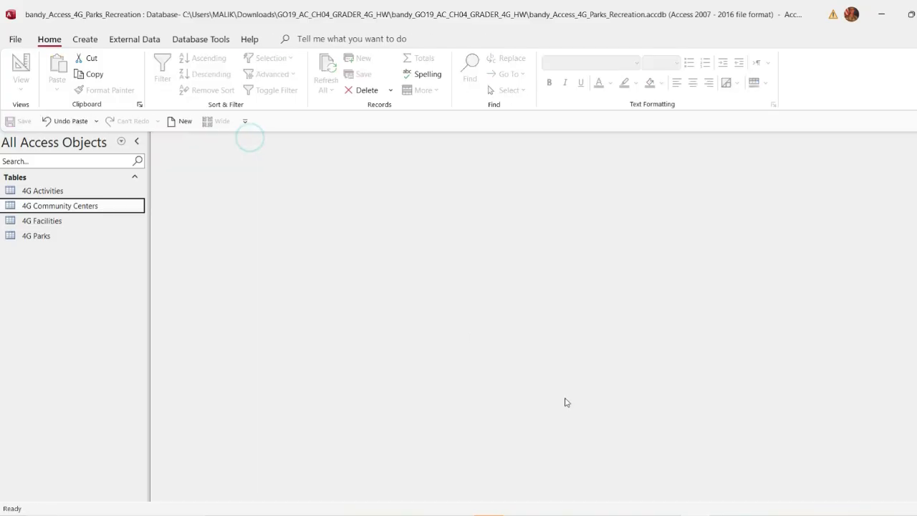
# Switch to the Word instructions, highlight the step 3 text in yellow, and return to the Access database
pyautogui.hotkey('alt', 'Tab')
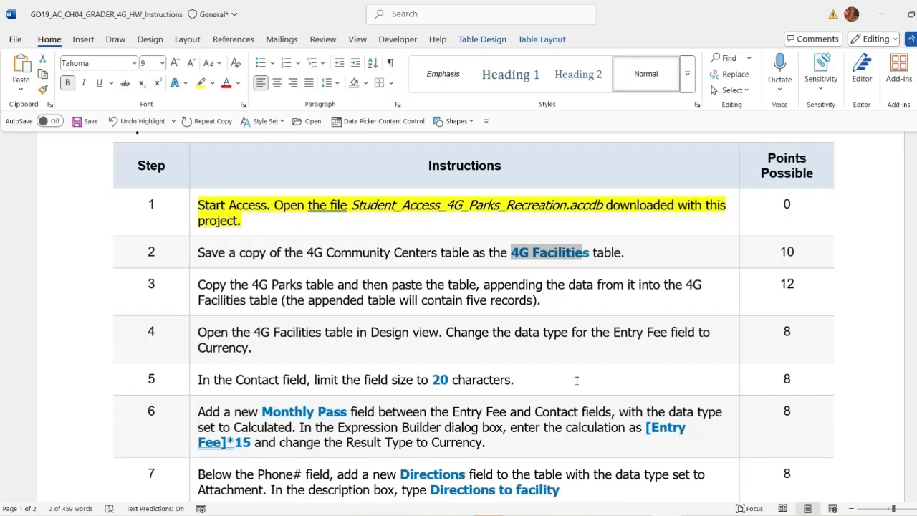
pyautogui.click(194, 294)
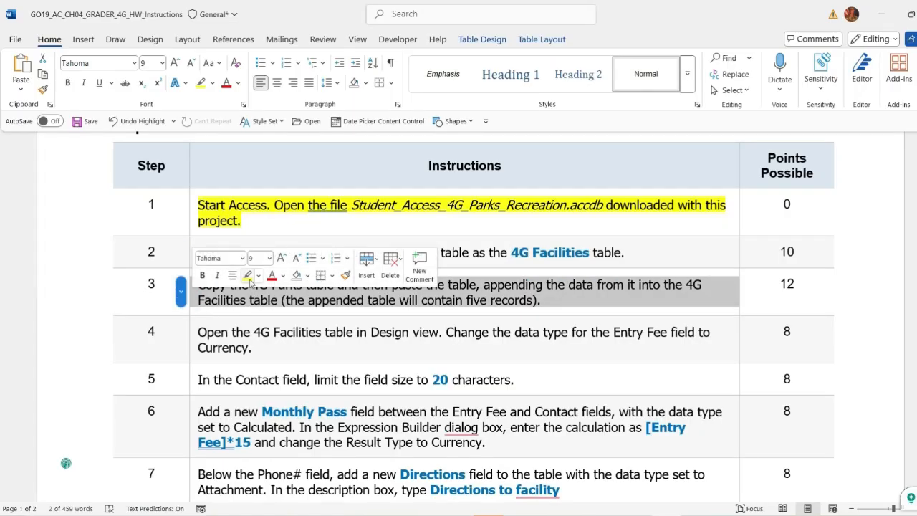
pyautogui.click(246, 277)
pyautogui.scroll(-1, 279, 251)
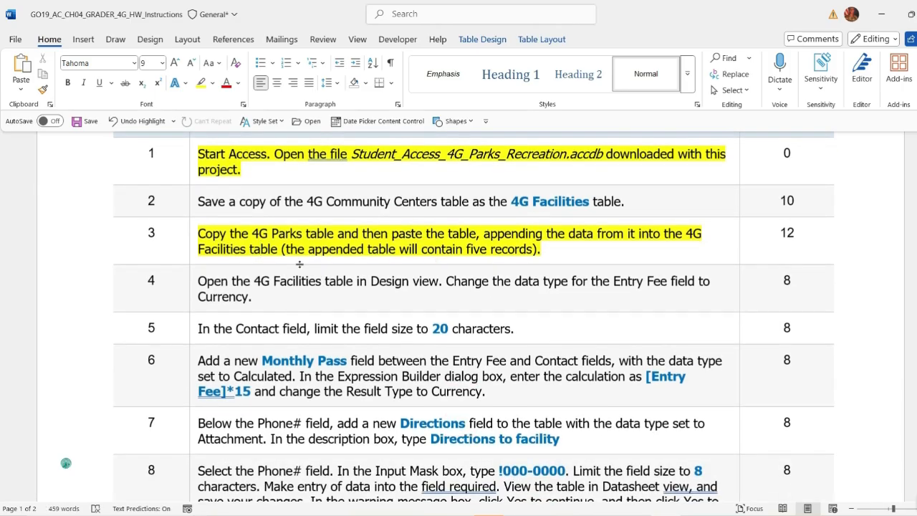
pyautogui.scroll(-1, 278, 251)
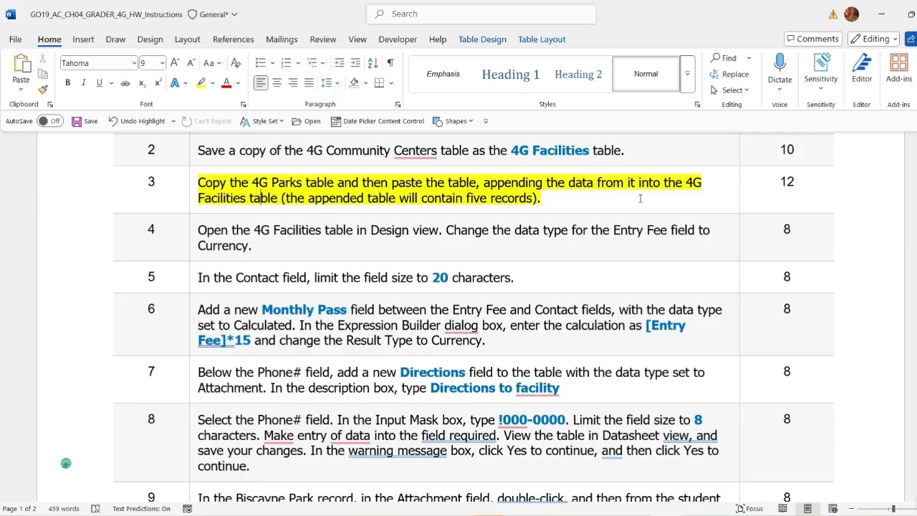
pyautogui.hotkey('alt', 'Tab')
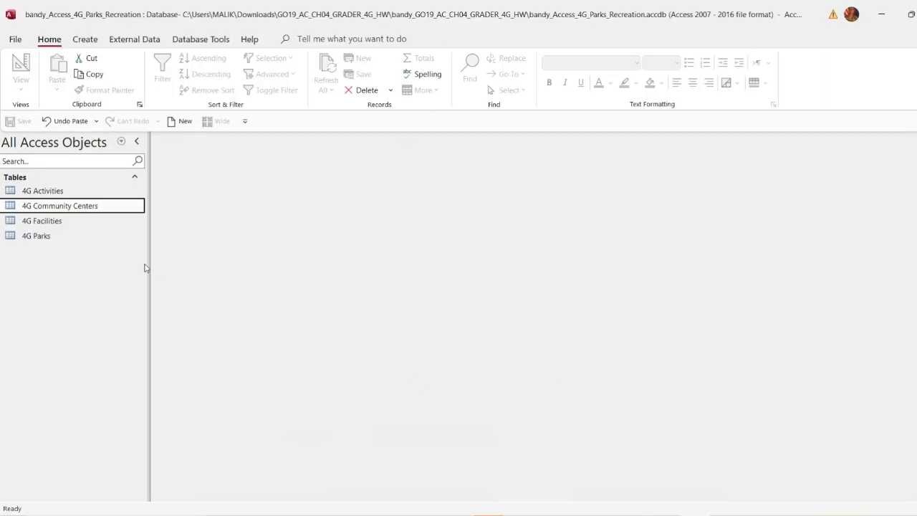
pyautogui.rightClick(46, 237)
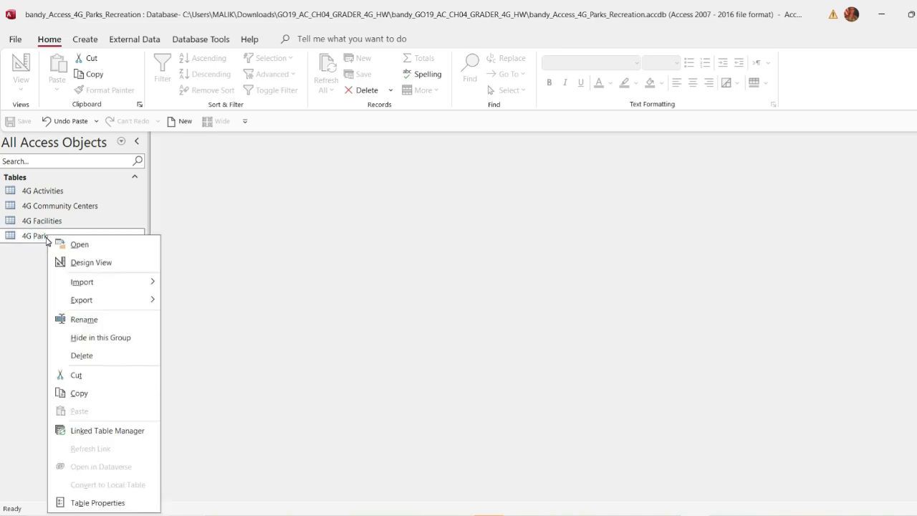
pyautogui.click(77, 393)
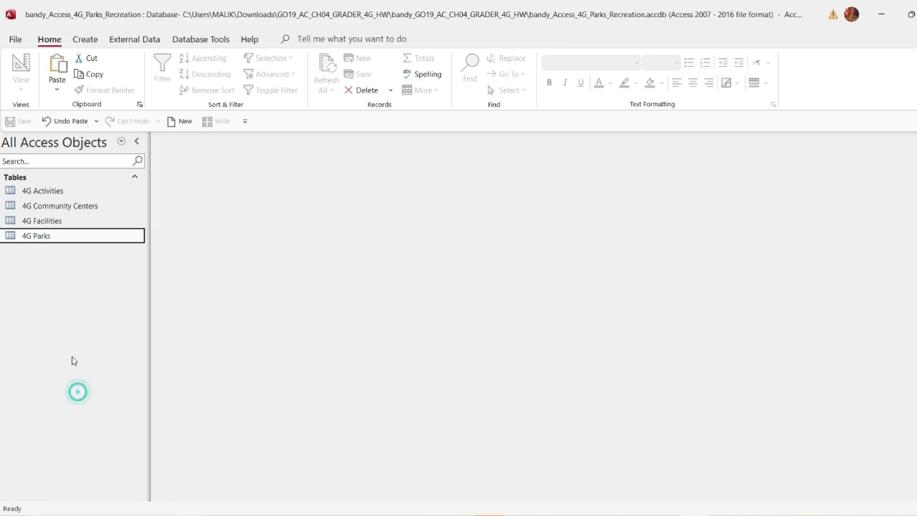
pyautogui.rightClick(43, 223)
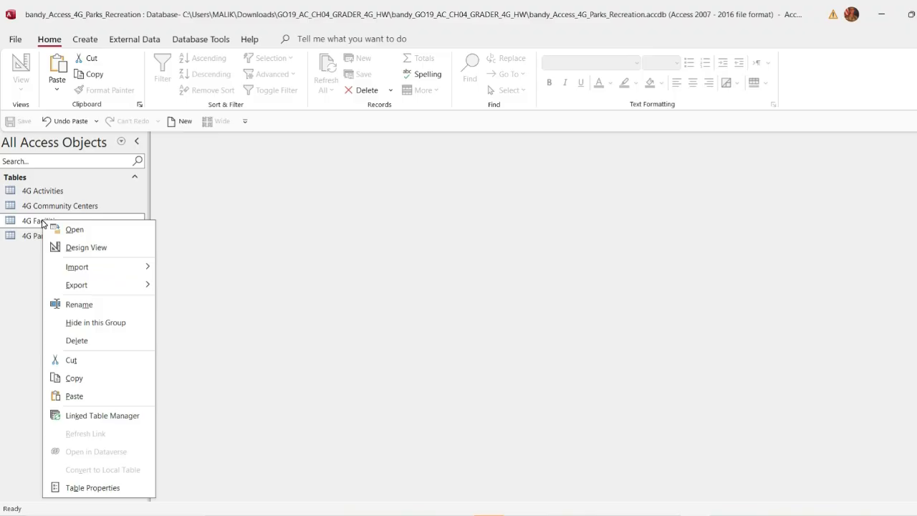
pyautogui.click(74, 397)
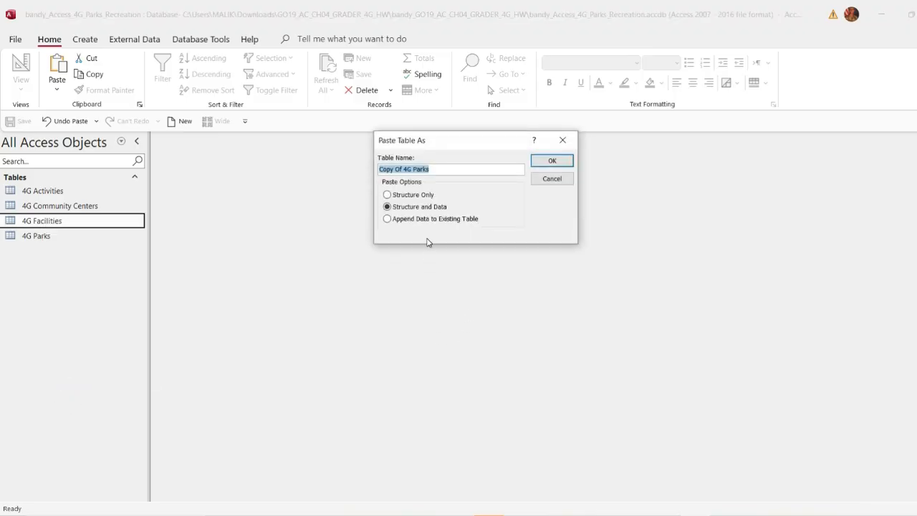
pyautogui.click(388, 219)
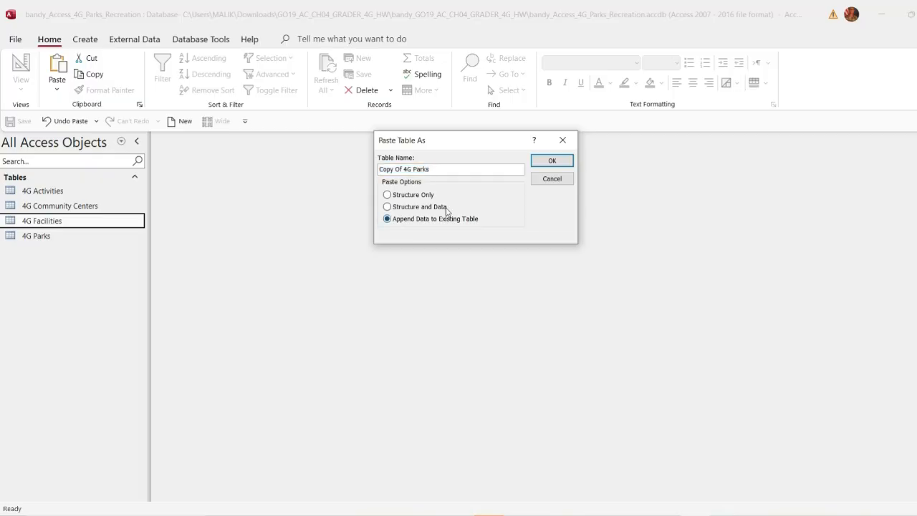
pyautogui.click(451, 170)
pyautogui.moveTo(451, 170); pyautogui.dragTo(382, 169)
pyautogui.click(563, 138)
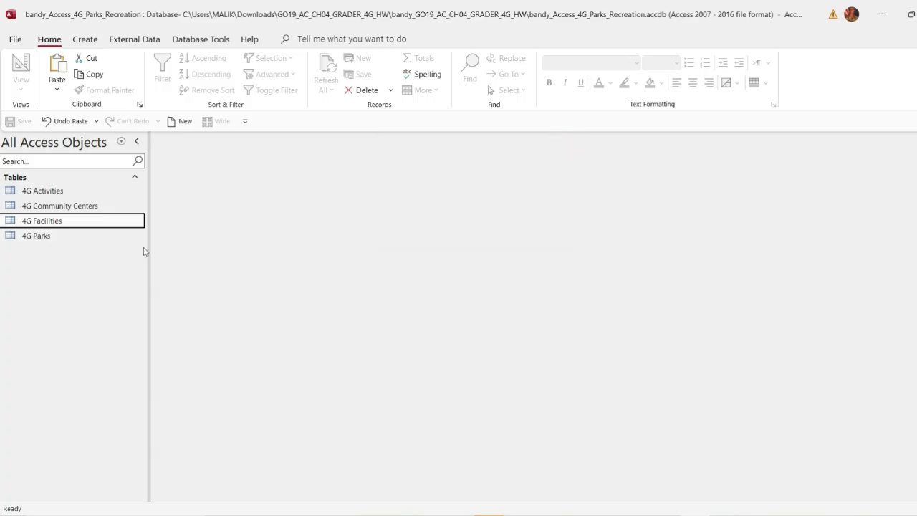
pyautogui.click(76, 238)
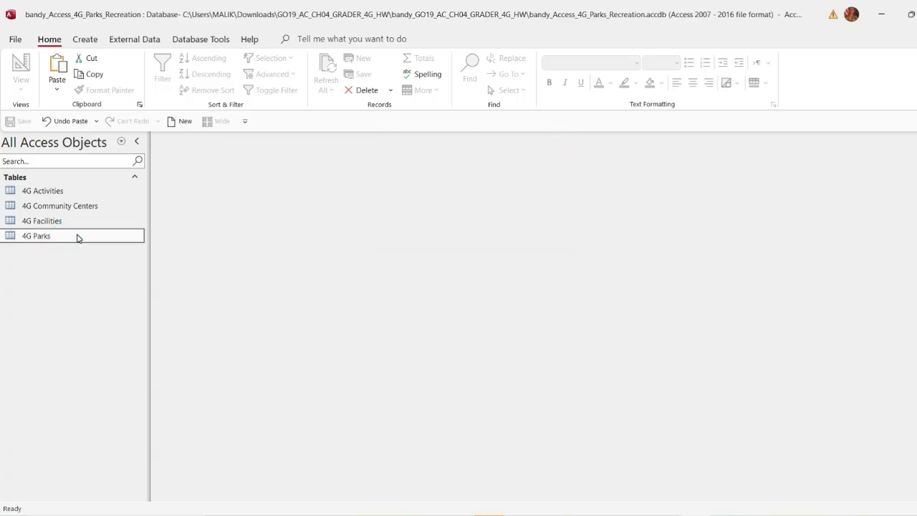
pyautogui.hotkey('alt', 'Tab')
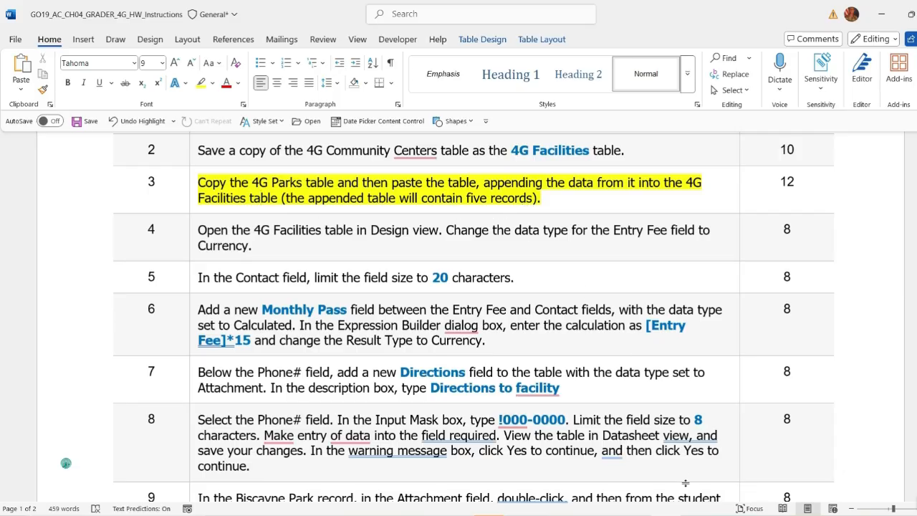
pyautogui.moveTo(693, 513)
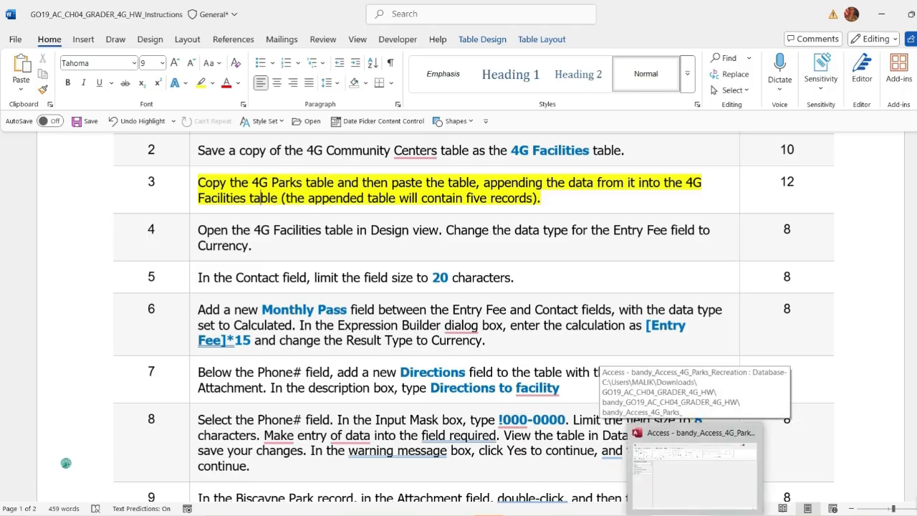
pyautogui.click(693, 469)
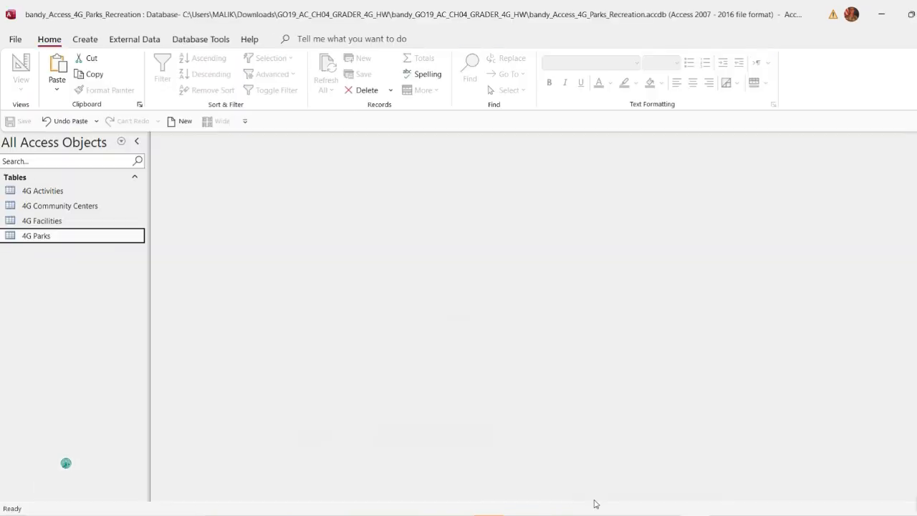
pyautogui.rightClick(64, 240)
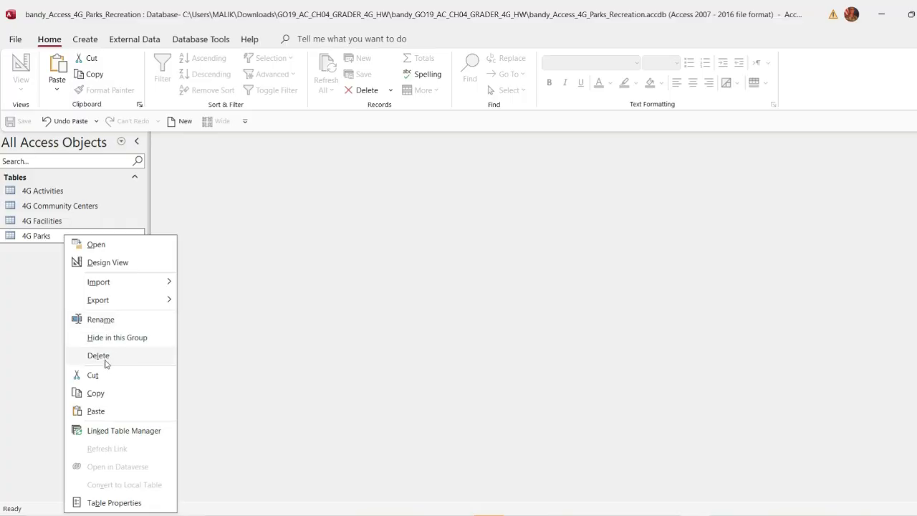
pyautogui.click(104, 393)
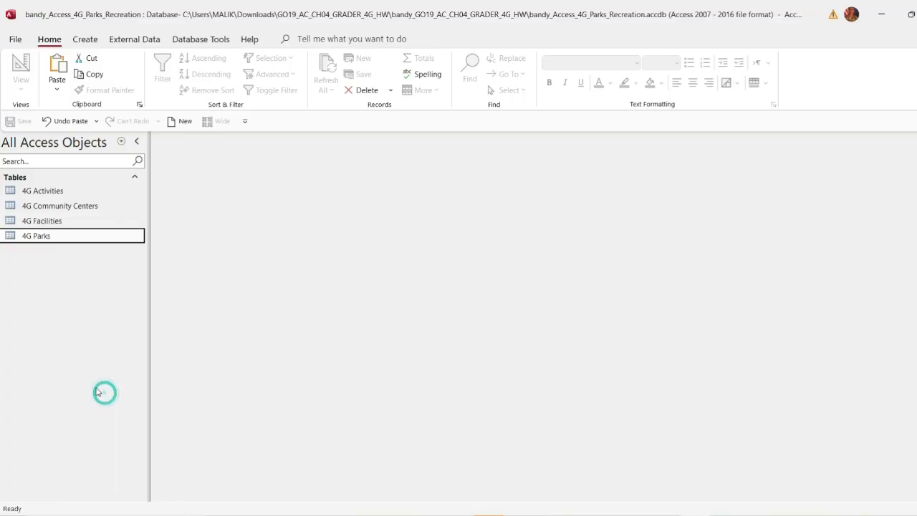
pyautogui.rightClick(18, 272)
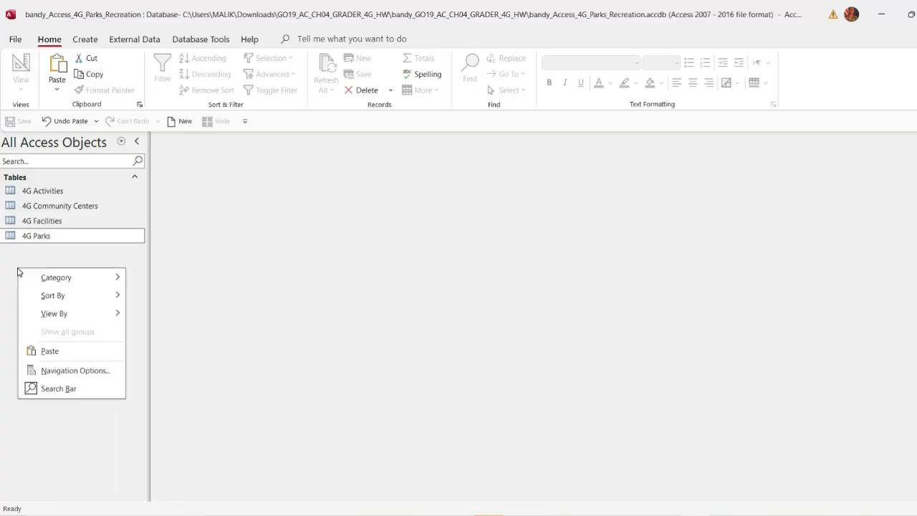
pyautogui.click(50, 351)
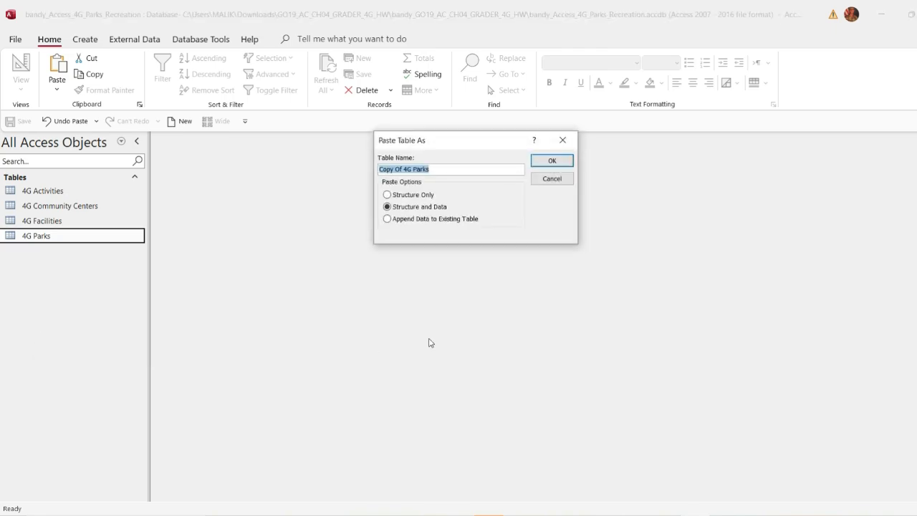
pyautogui.click(388, 219)
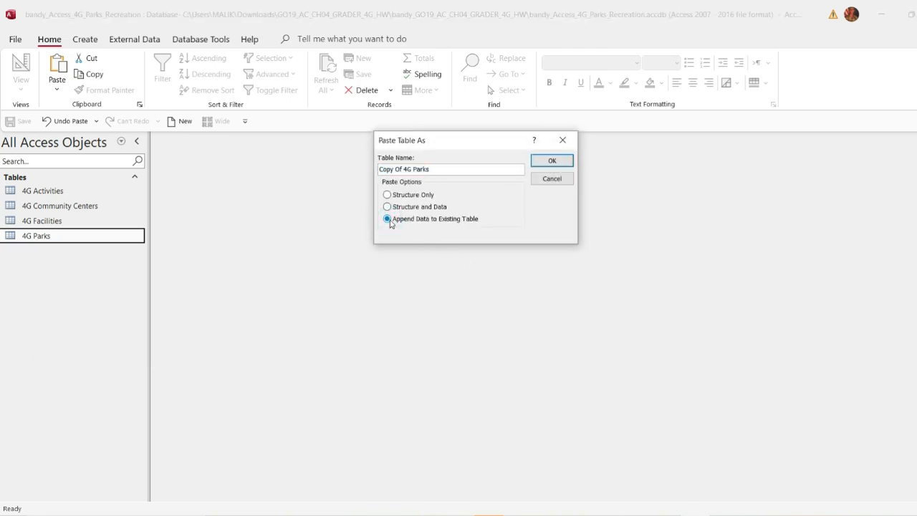
pyautogui.click(62, 224)
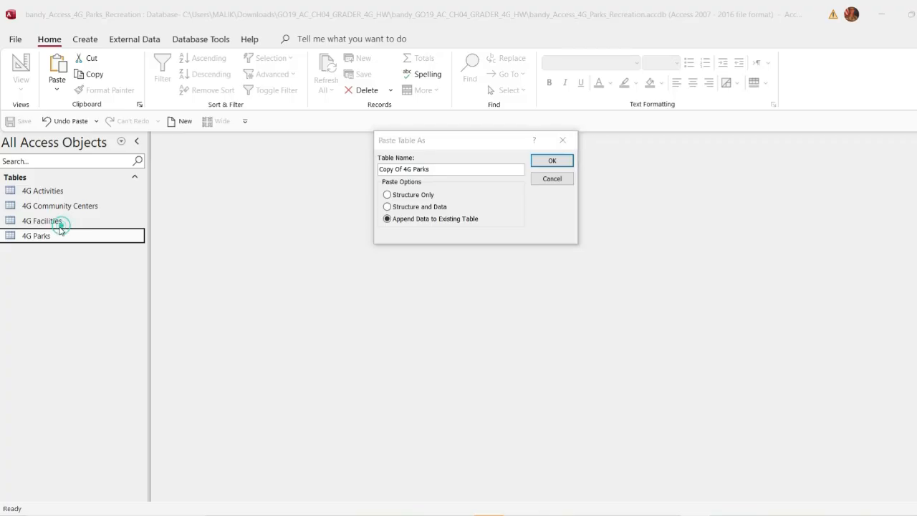
pyautogui.tripleClick(436, 169)
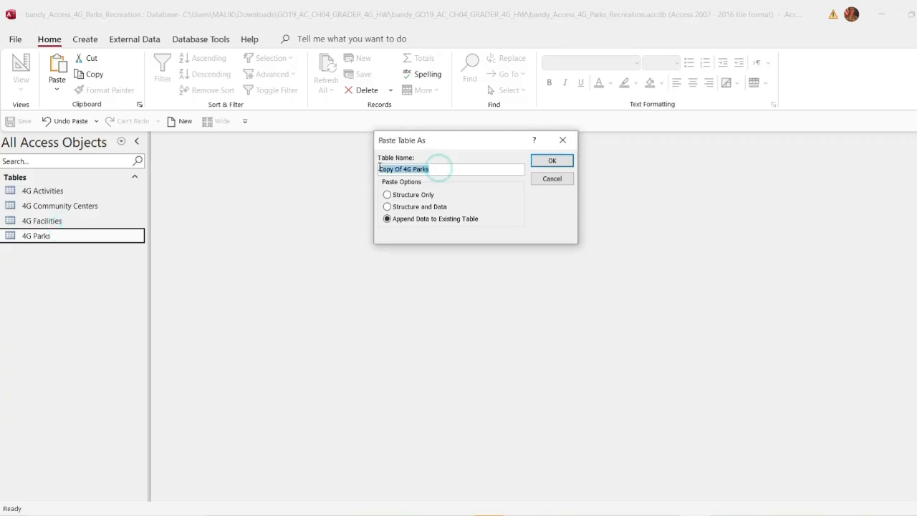
pyautogui.click(567, 143)
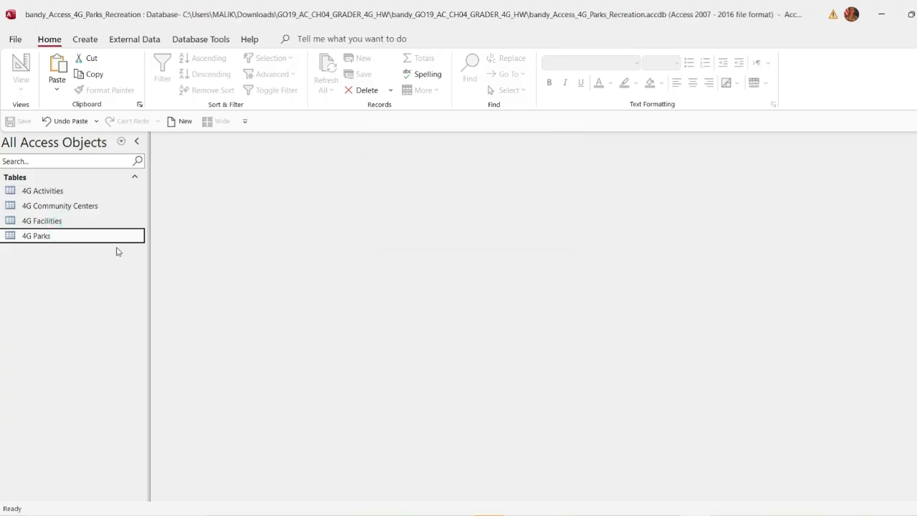
pyautogui.rightClick(68, 241)
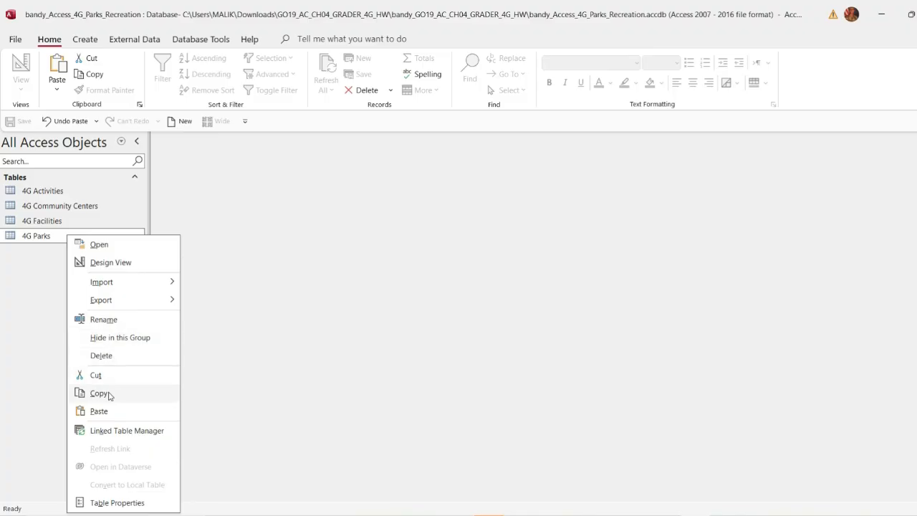
pyautogui.click(108, 394)
pyautogui.click(59, 224)
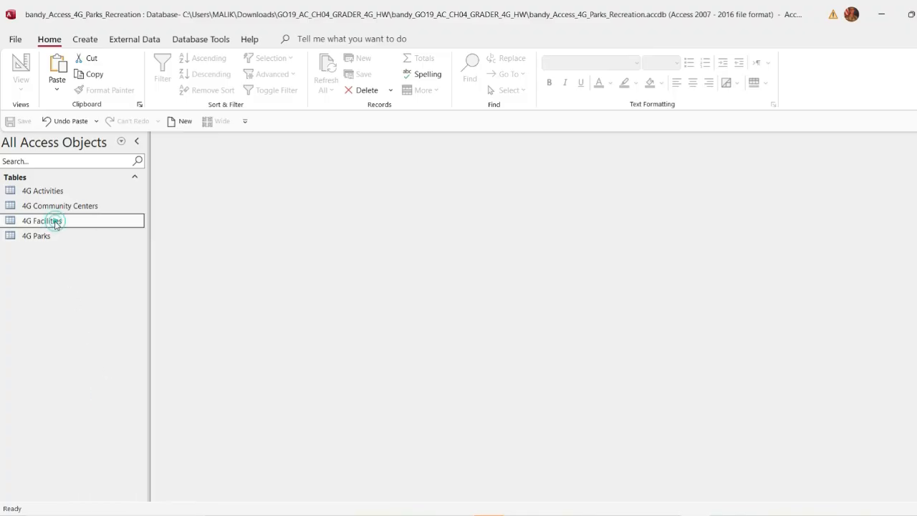
pyautogui.rightClick(57, 223)
pyautogui.click(91, 398)
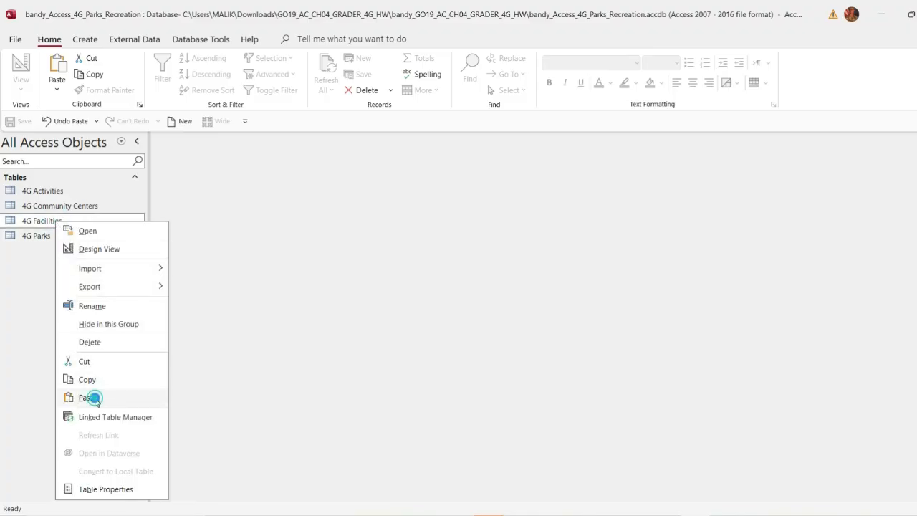
pyautogui.click(389, 218)
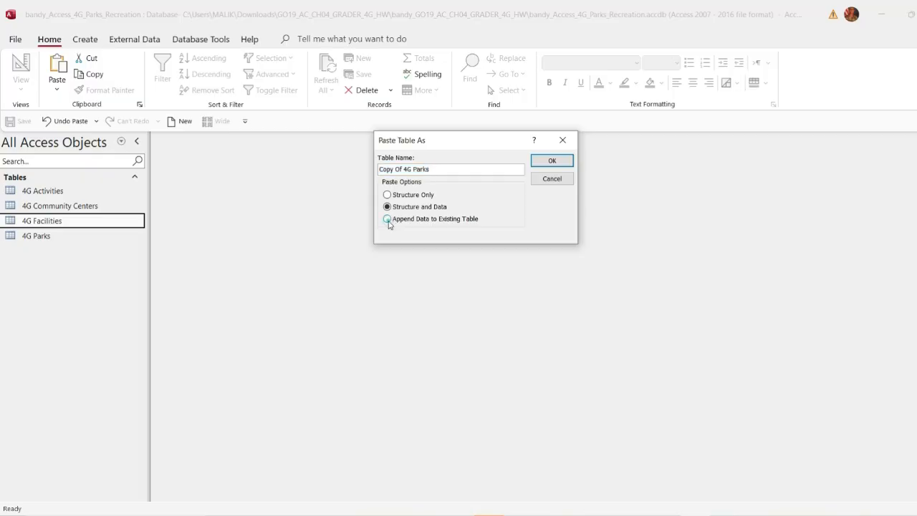
pyautogui.click(557, 163)
pyautogui.click(454, 297)
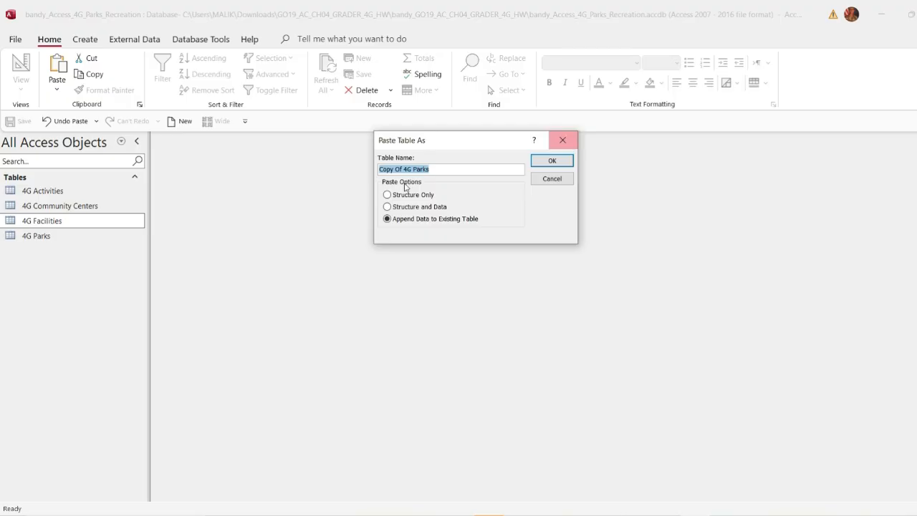
pyautogui.click(556, 182)
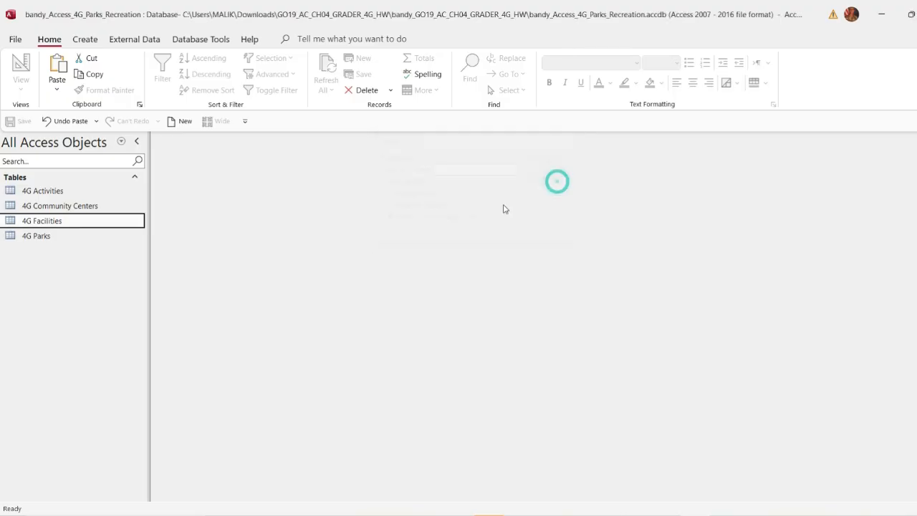
# Open the 4G Parks table and copy all of its records
pyautogui.click(60, 242)
pyautogui.doubleClick(56, 238)
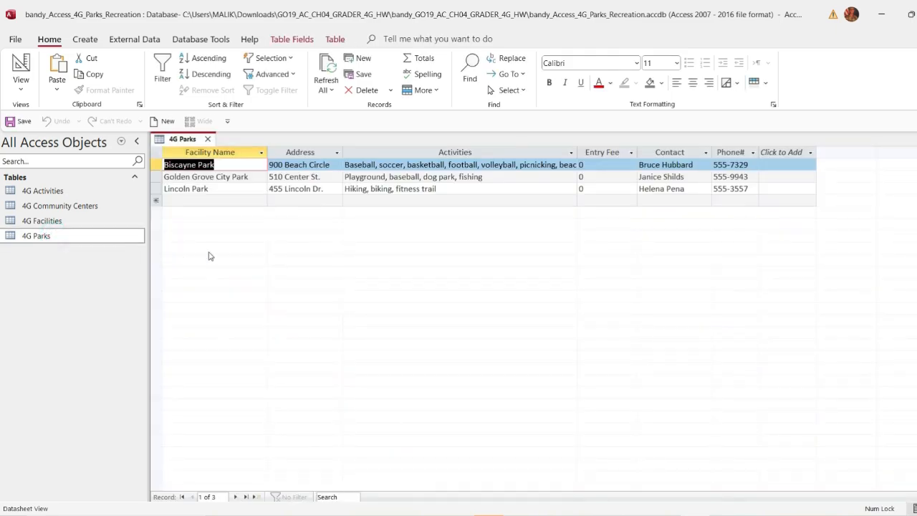
pyautogui.click(156, 152)
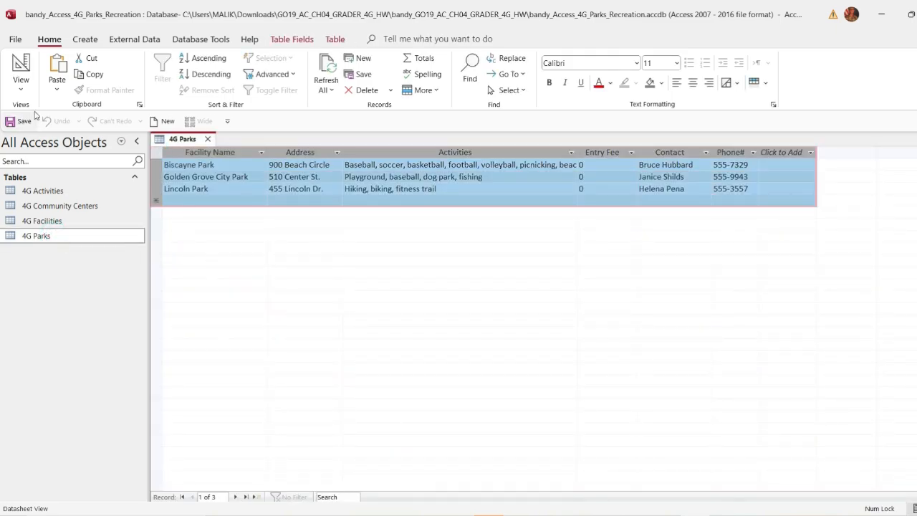
pyautogui.click(90, 74)
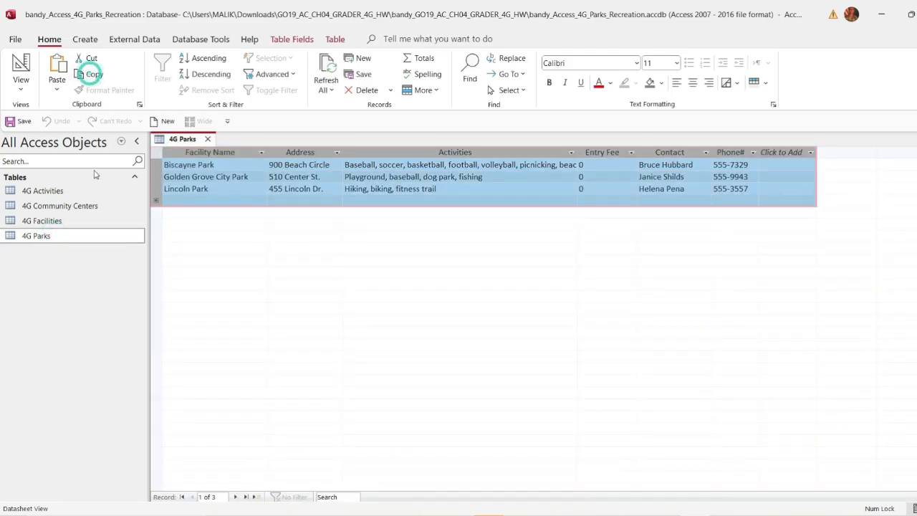
# Open the 4G Facilities table, append the copied park records with Paste Append, and save the table
pyautogui.click(33, 227)
pyautogui.doubleClick(34, 228)
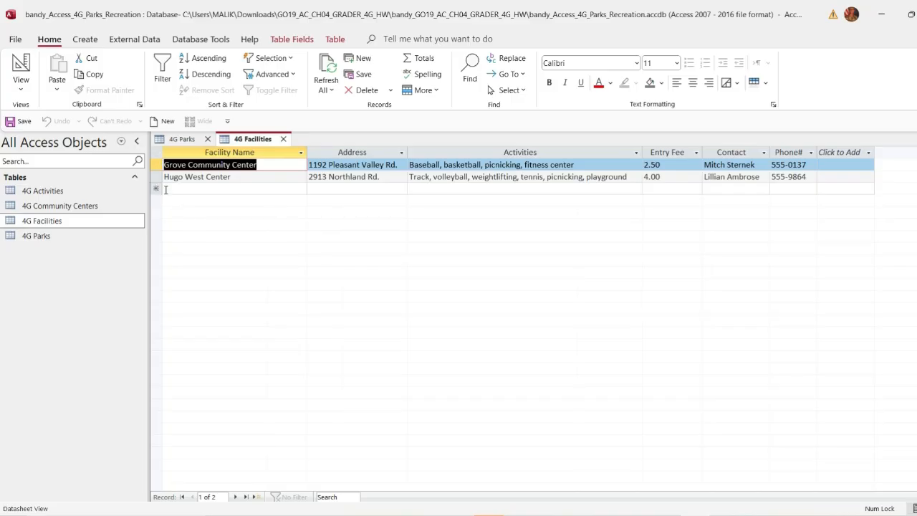
pyautogui.click(165, 189)
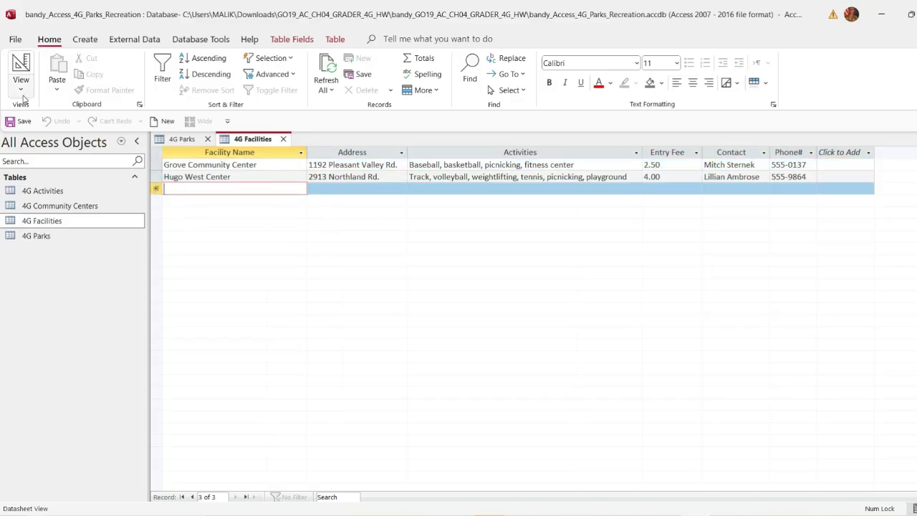
pyautogui.click(51, 94)
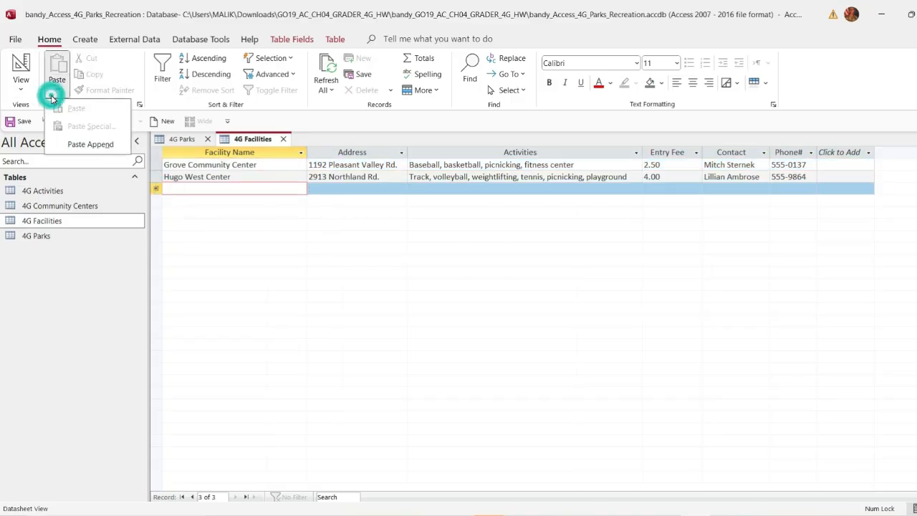
pyautogui.click(83, 141)
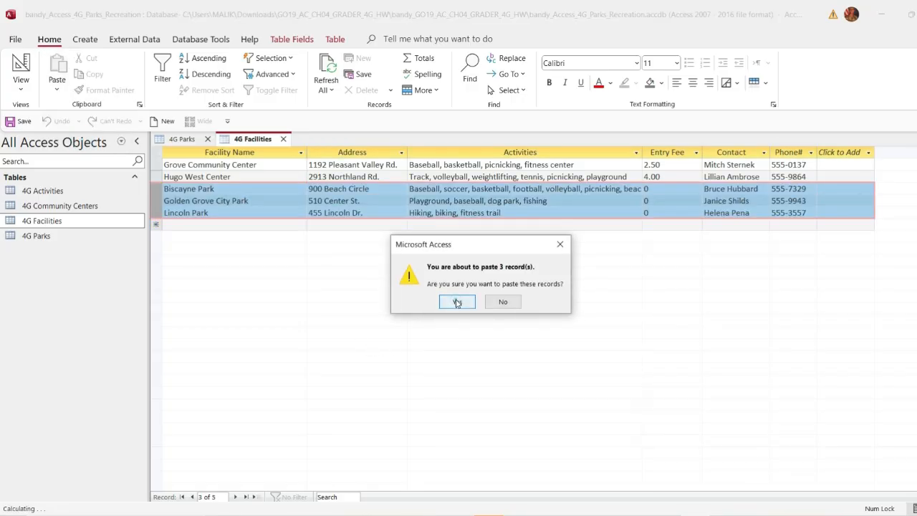
pyautogui.click(456, 303)
pyautogui.click(272, 213)
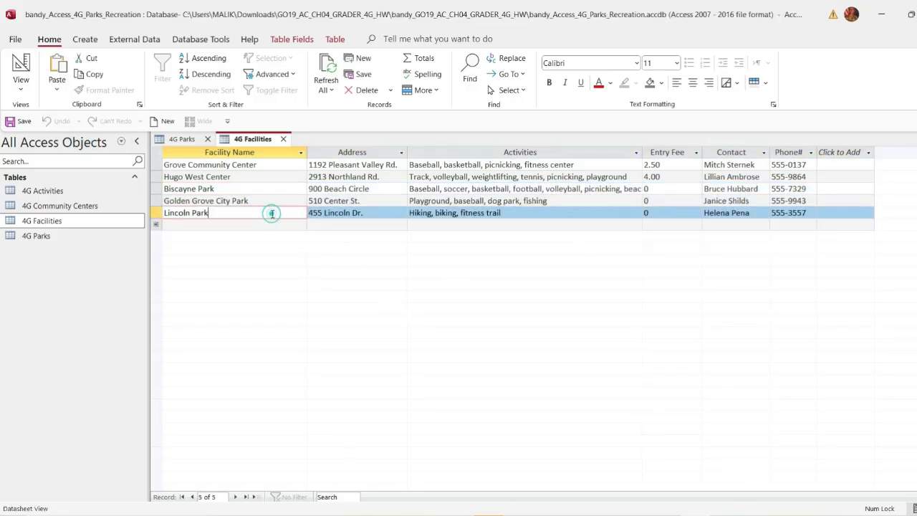
pyautogui.click(24, 122)
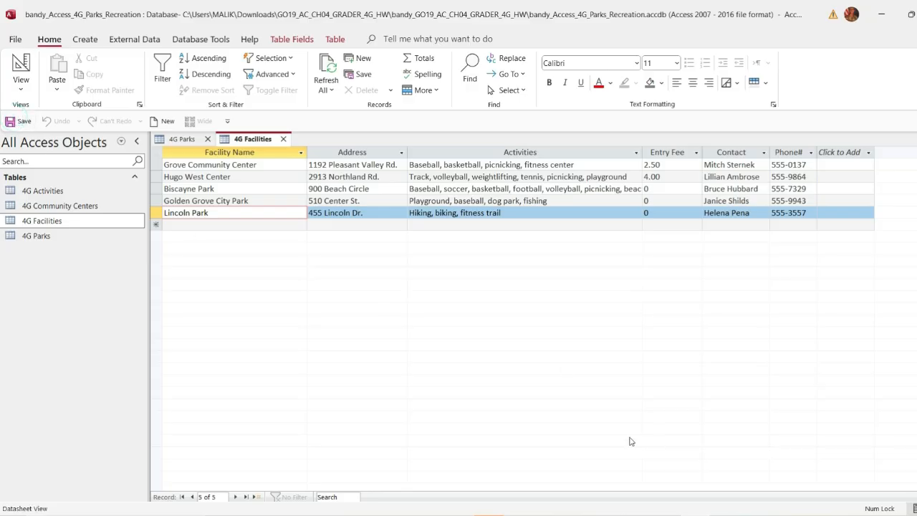
# Switch to the Word instructions and remove the yellow highlight from the step 3 text
pyautogui.click(665, 515)
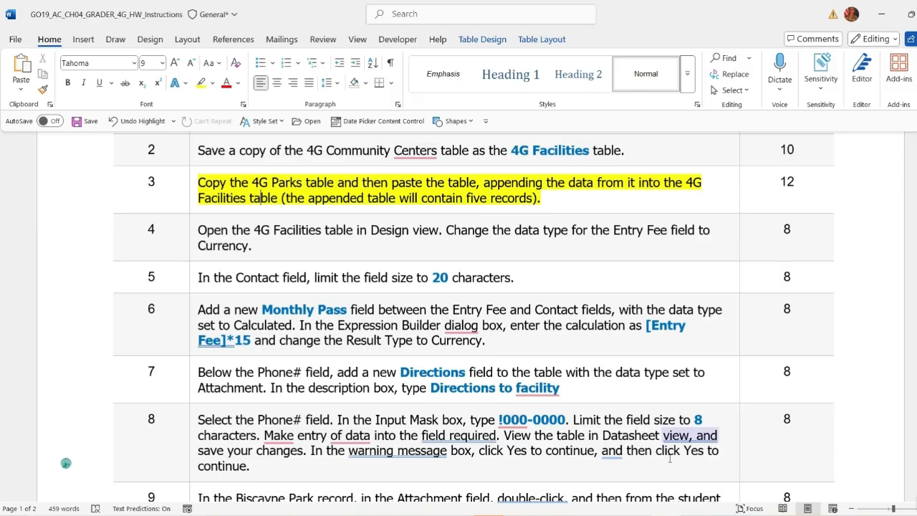
pyautogui.click(667, 515)
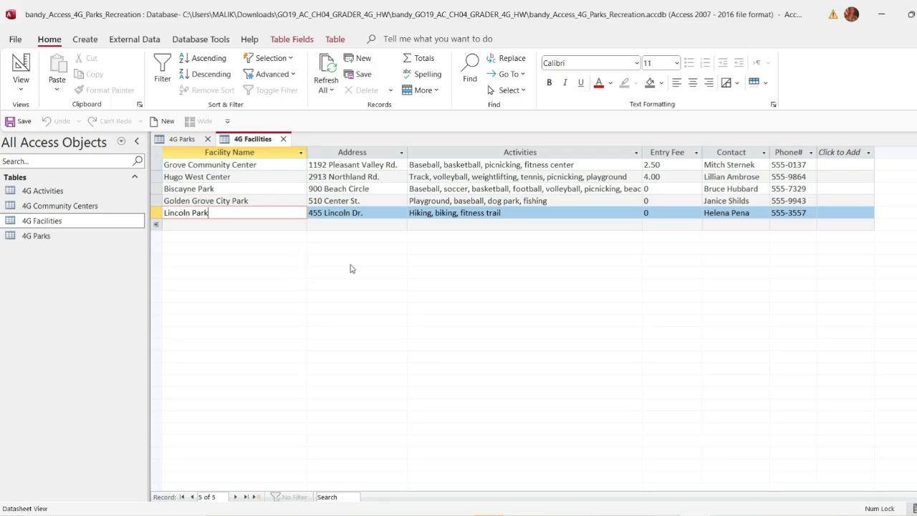
pyautogui.click(667, 514)
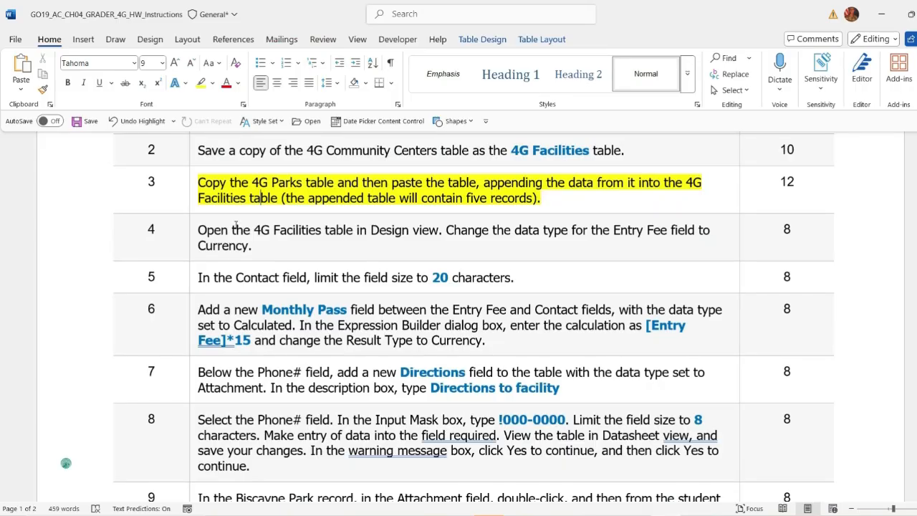
pyautogui.click(194, 206)
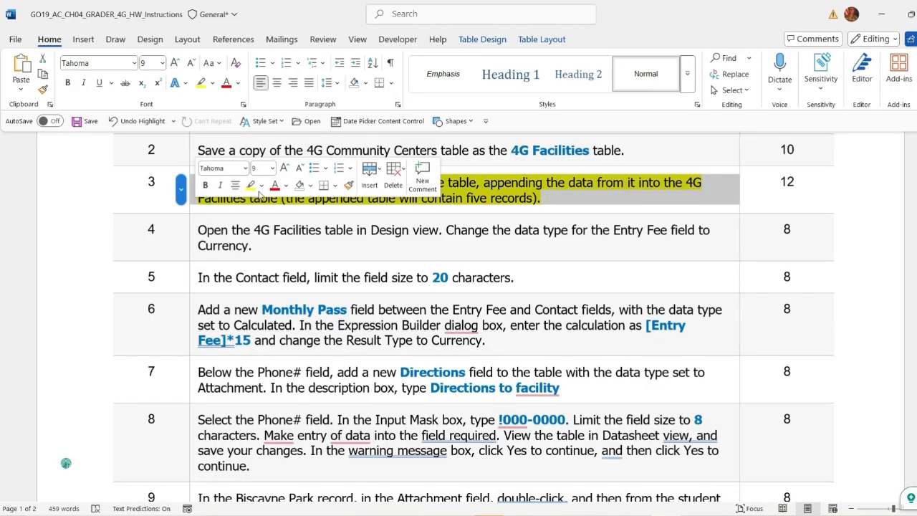
pyautogui.click(261, 186)
pyautogui.click(259, 280)
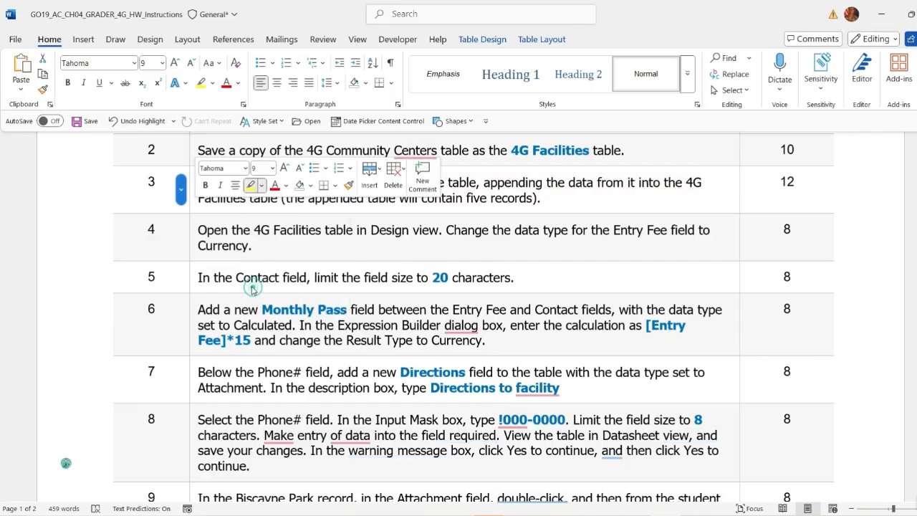
# Highlight the step 4 text of the instructions in yellow
pyautogui.click(195, 246)
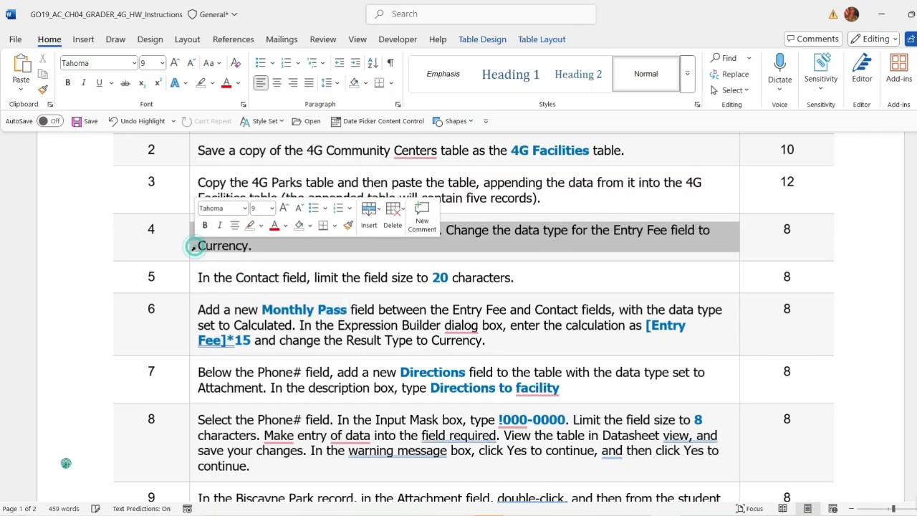
pyautogui.click(261, 225)
pyautogui.click(253, 272)
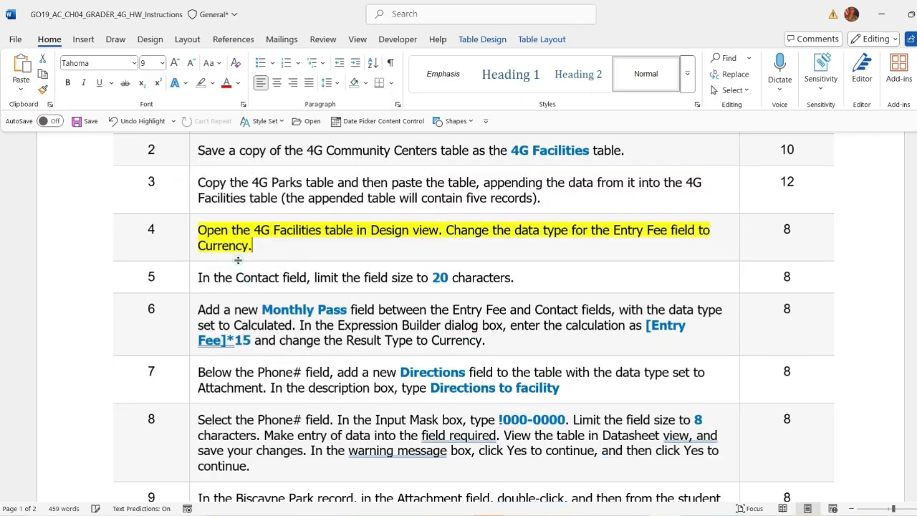
pyautogui.scroll(-2, 339, 221)
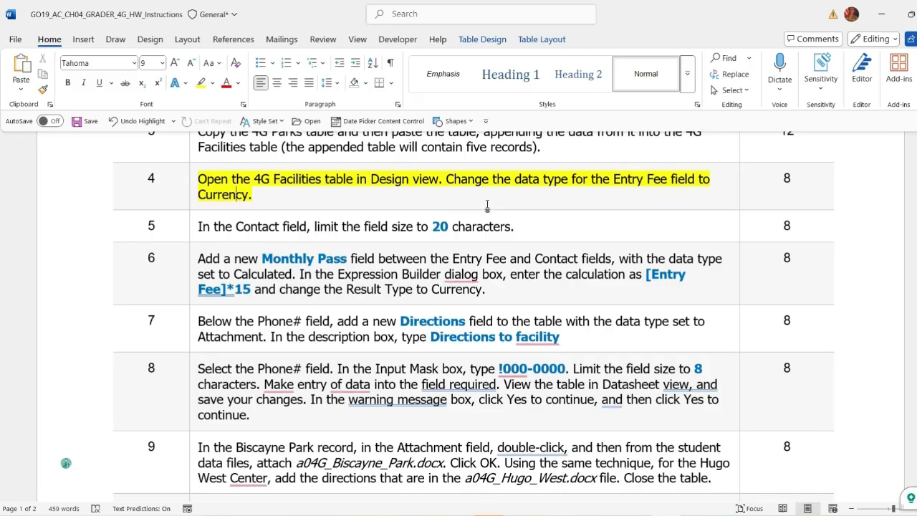
# Return to the Access database, close the 4G Parks table, and open 4G Facilities in Design view
pyautogui.click(693, 513)
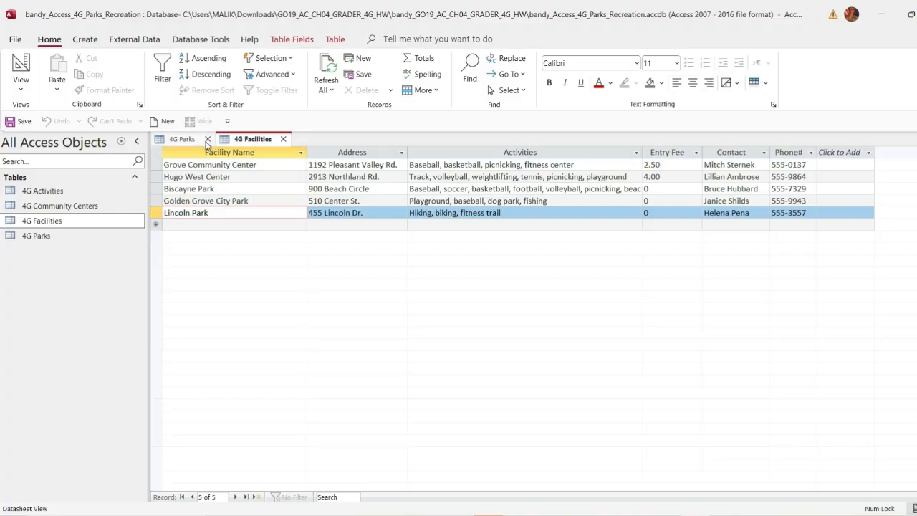
pyautogui.click(208, 139)
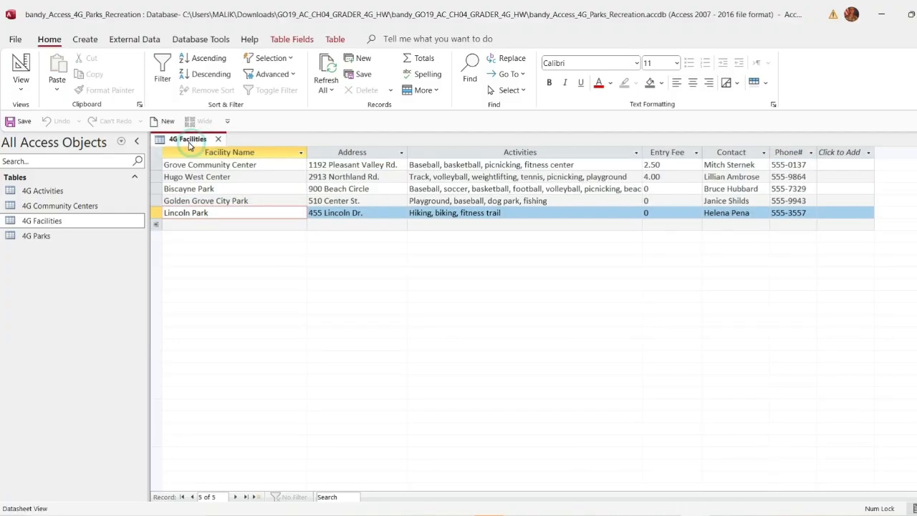
pyautogui.rightClick(192, 144)
pyautogui.click(219, 208)
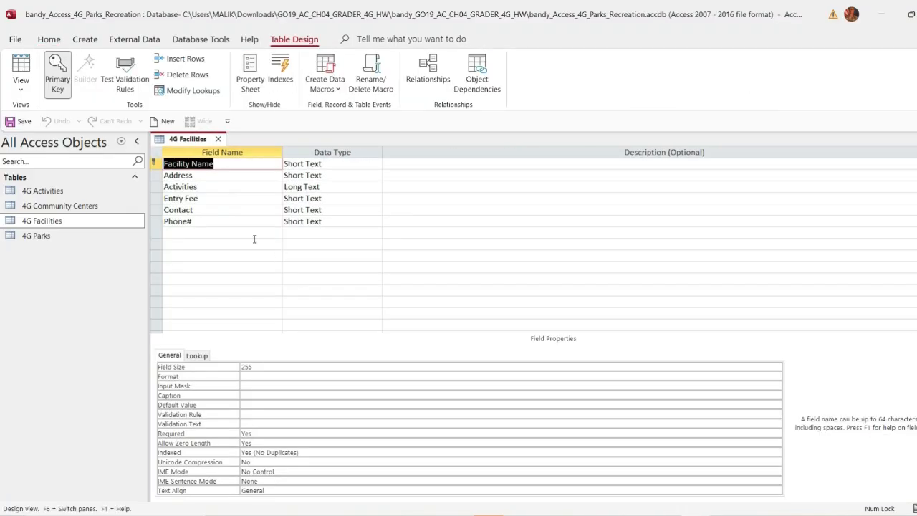
# Set the Entry Fee field's data type to Currency and save the table, accepting the possible data loss
pyautogui.click(220, 199)
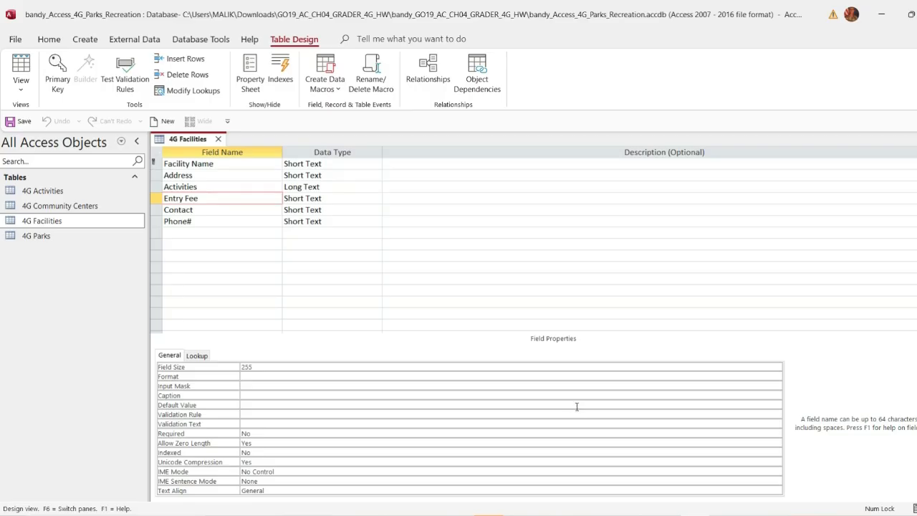
pyautogui.click(670, 515)
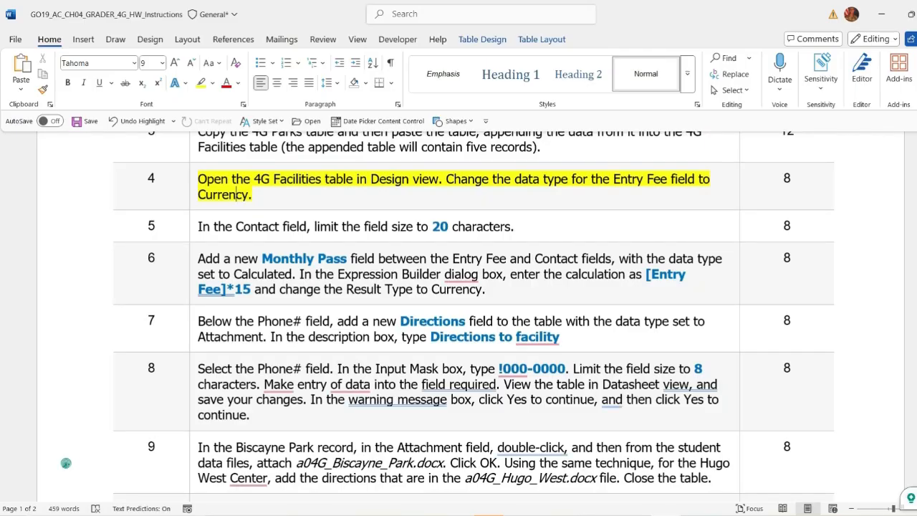
pyautogui.hotkey('alt', 'Tab')
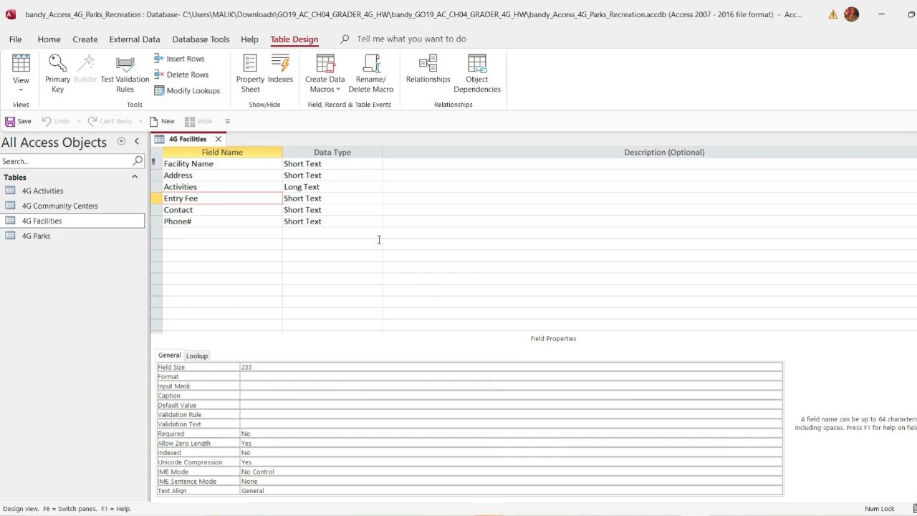
pyautogui.click(352, 198)
pyautogui.click(376, 198)
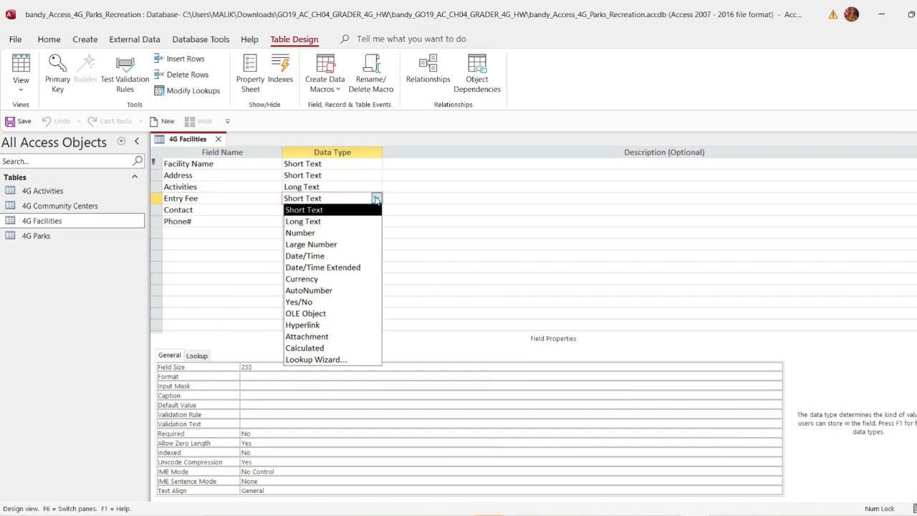
pyautogui.click(314, 278)
pyautogui.click(220, 198)
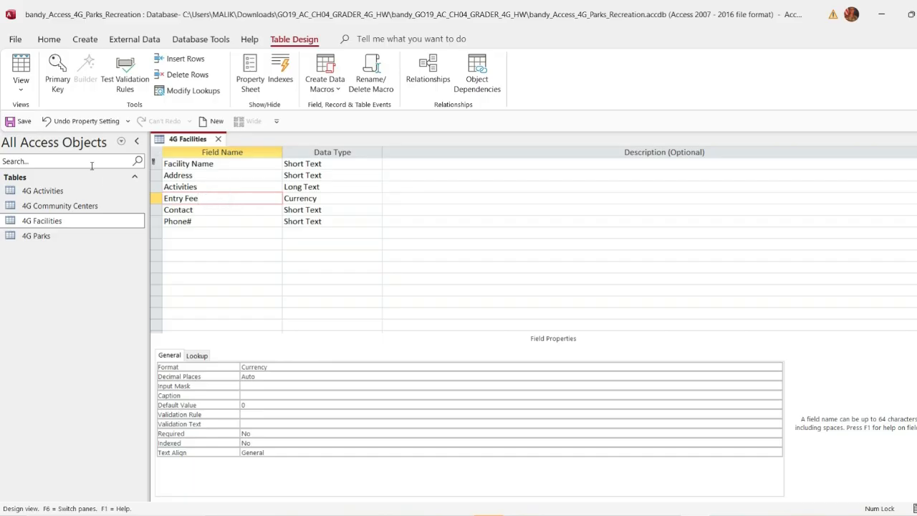
pyautogui.click(15, 126)
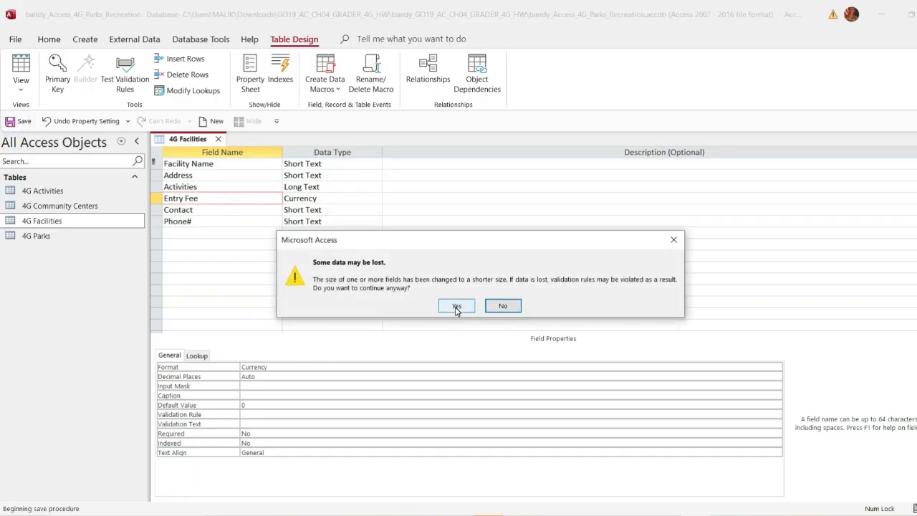
pyautogui.click(457, 306)
# Switch to the Word instructions, highlight the step 5 text in yellow, and remove the highlight from the step 4 text
pyautogui.hotkey('alt', 'Tab')
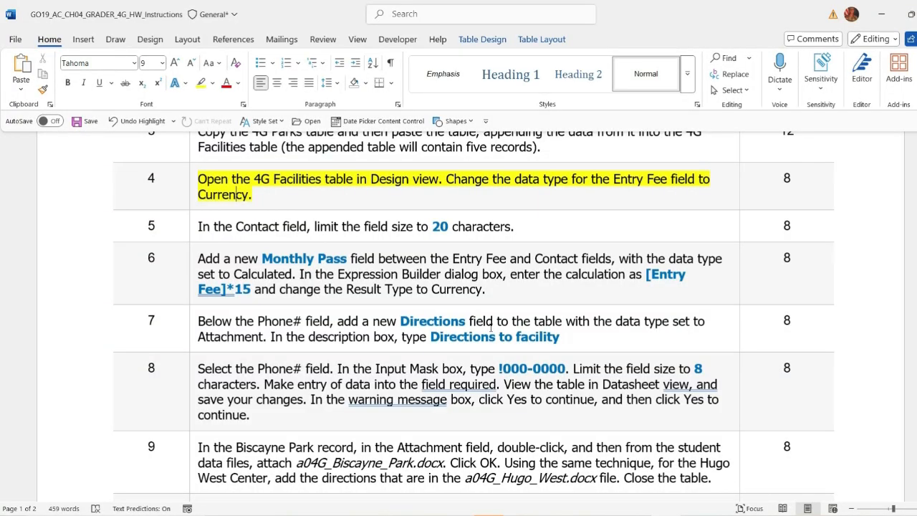
pyautogui.click(193, 228)
pyautogui.click(248, 210)
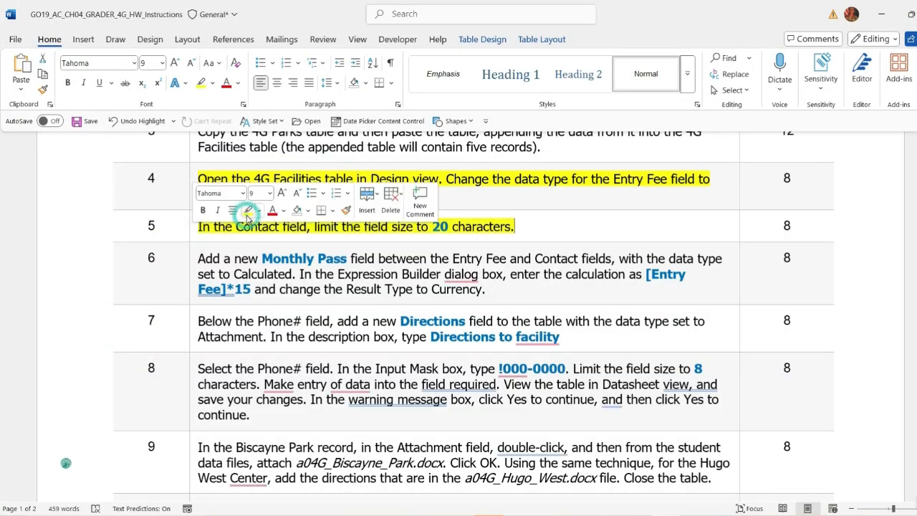
pyautogui.click(191, 180)
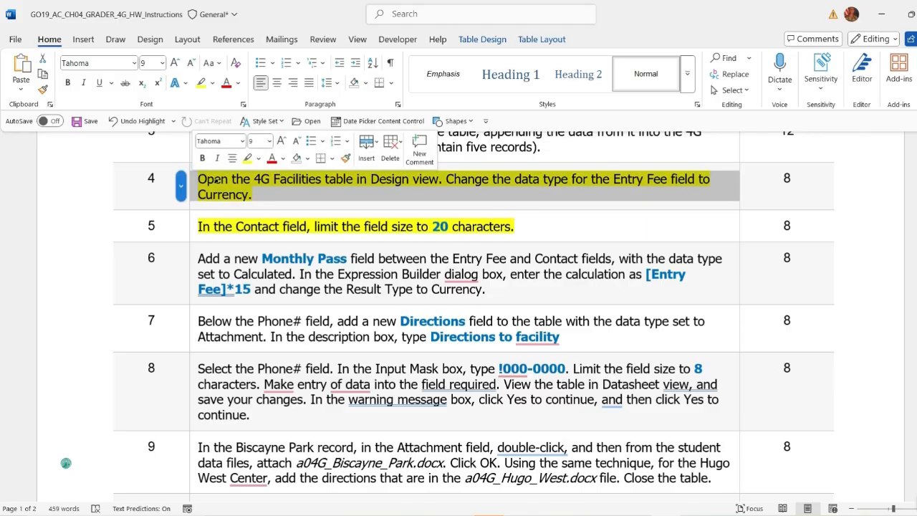
pyautogui.click(256, 162)
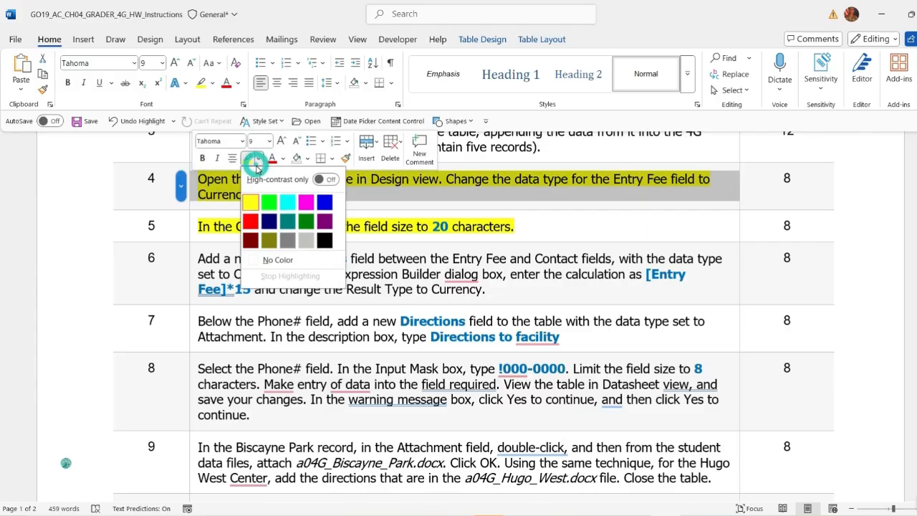
pyautogui.click(272, 260)
pyautogui.scroll(-3, 472, 249)
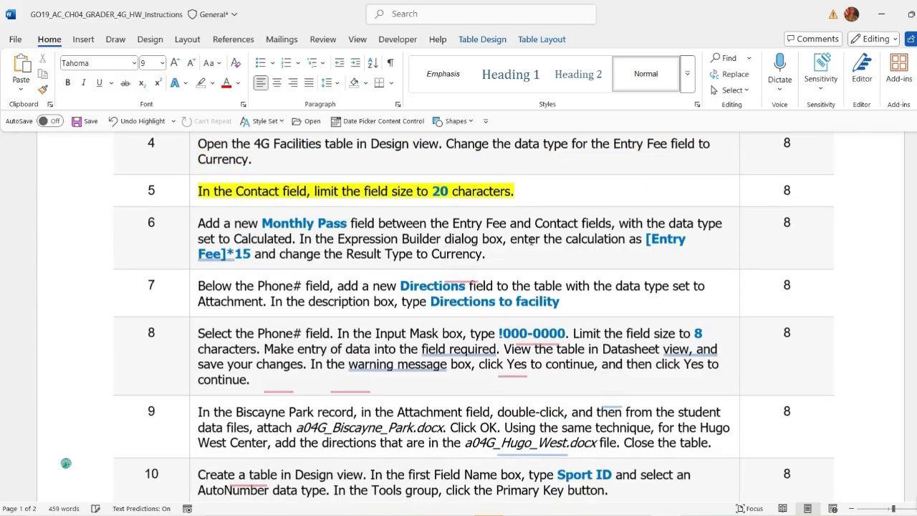
pyautogui.scroll(3, 320, 255)
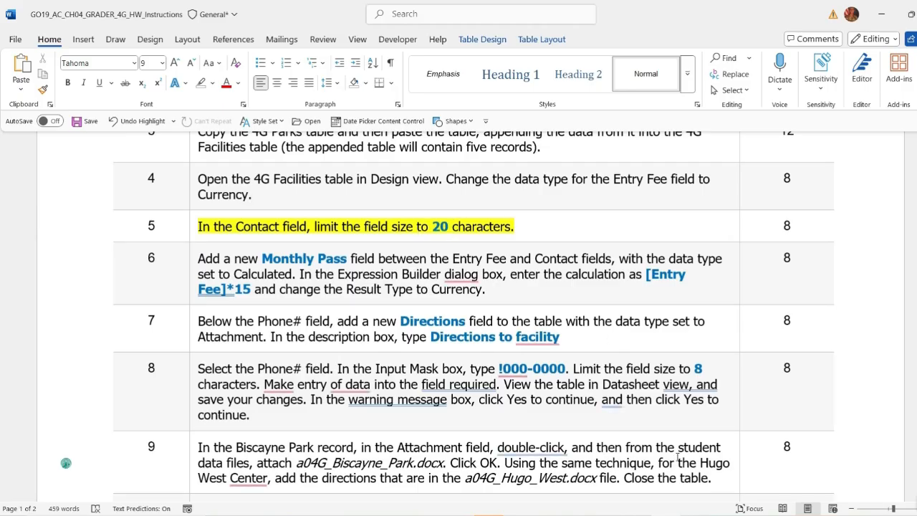
# Return to the Access database and set the Contact field's size to 20 in the 4G Facilities table
pyautogui.hotkey('alt', 'Tab')
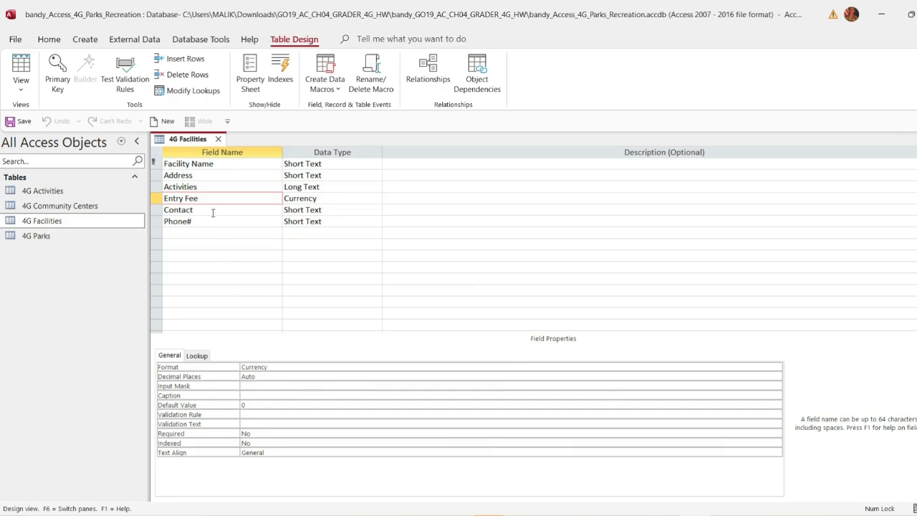
pyautogui.click(211, 209)
pyautogui.doubleClick(260, 366)
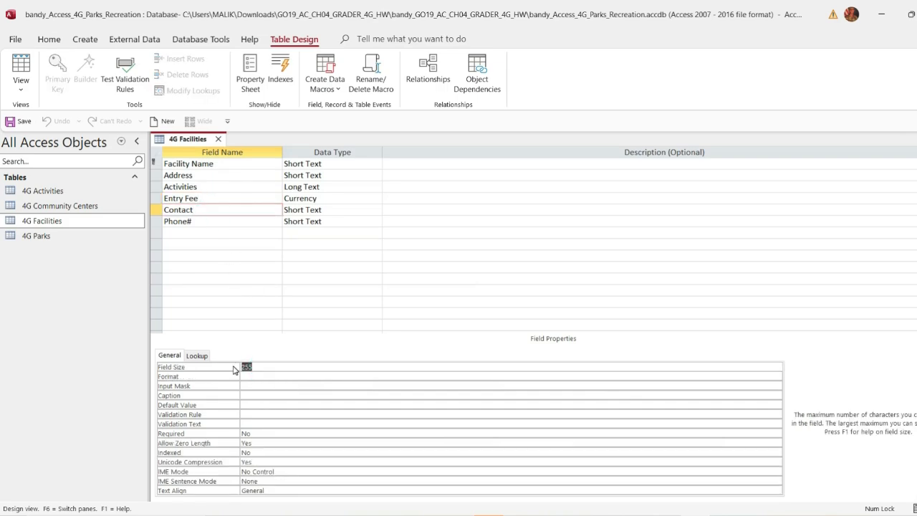
pyautogui.write('20')
pyautogui.press('Return')
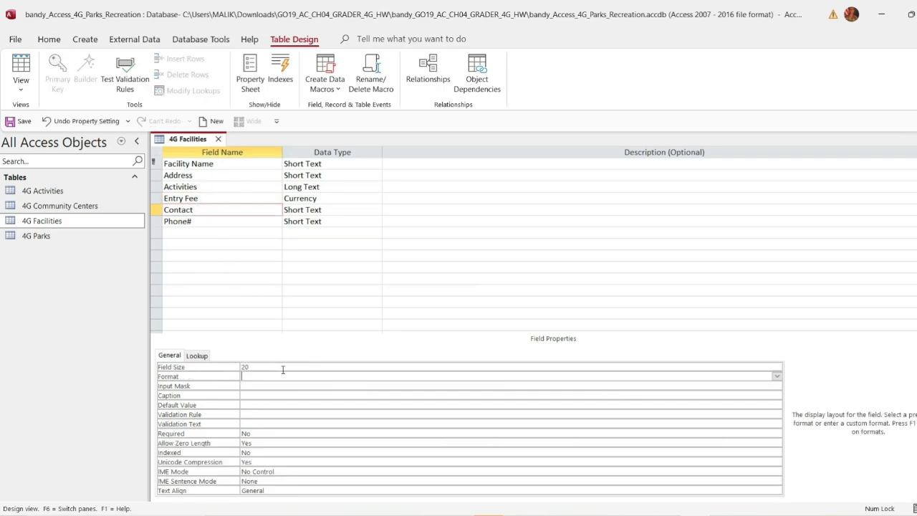
# Switch to the Word instructions, remove the highlight from the step 5 text, and highlight the step 6 text in yellow
pyautogui.hotkey('alt', 'Tab')
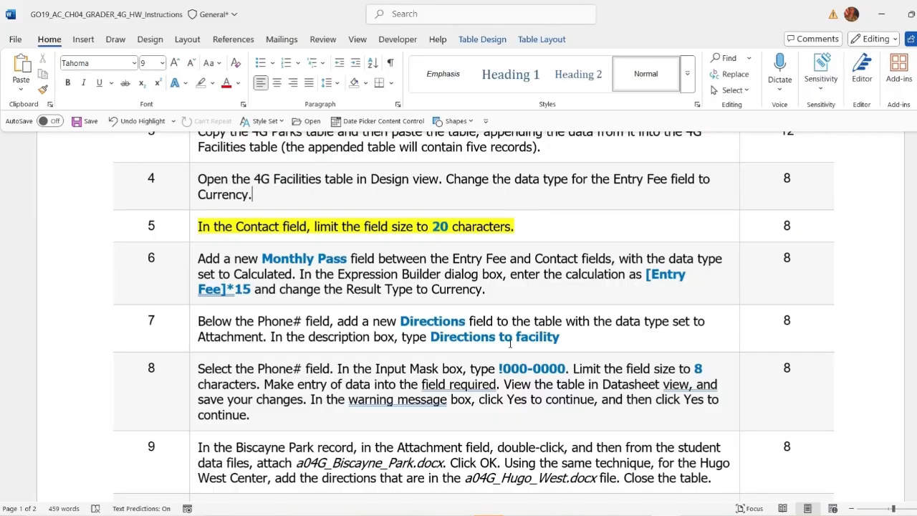
pyautogui.click(192, 237)
pyautogui.click(250, 214)
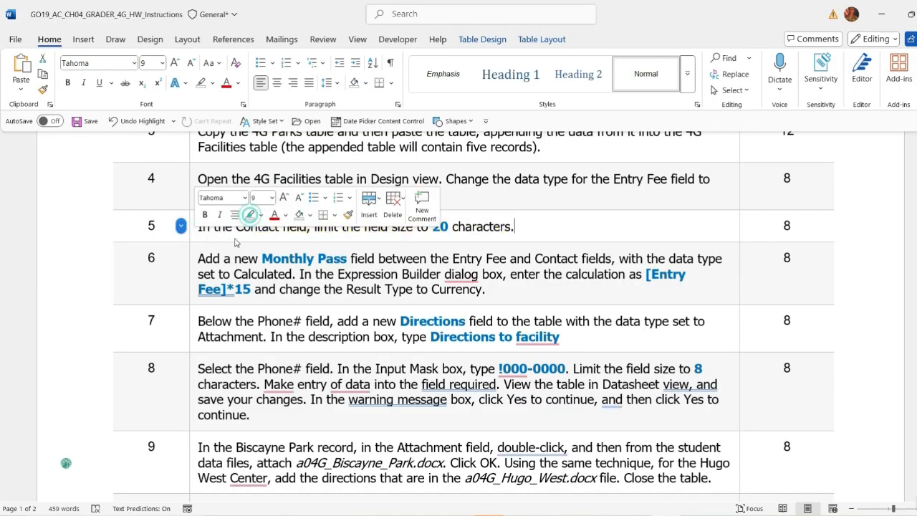
pyautogui.click(191, 285)
pyautogui.click(258, 261)
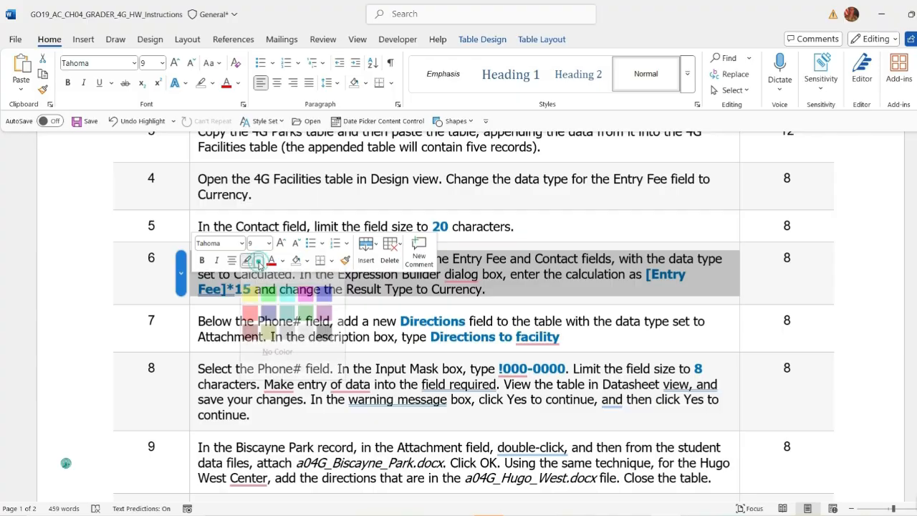
pyautogui.click(250, 304)
pyautogui.click(289, 291)
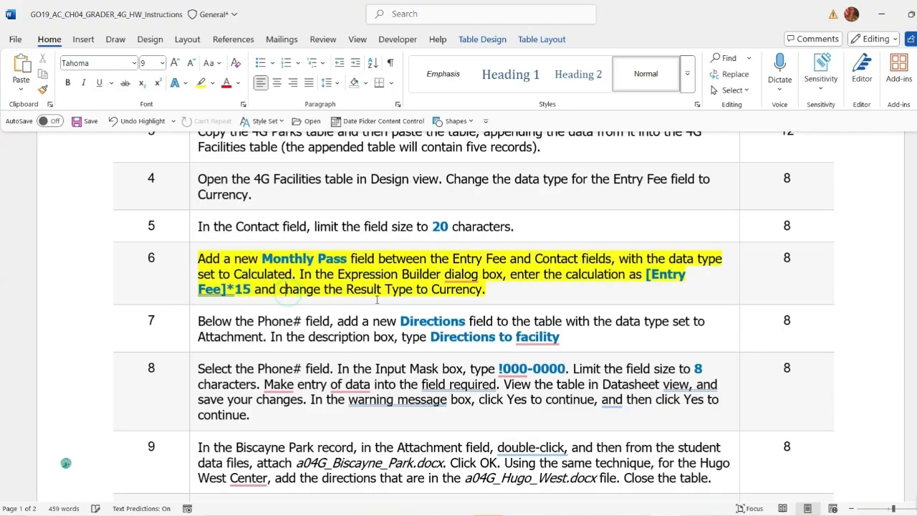
pyautogui.scroll(-3, 354, 289)
pyautogui.scroll(2, 301, 238)
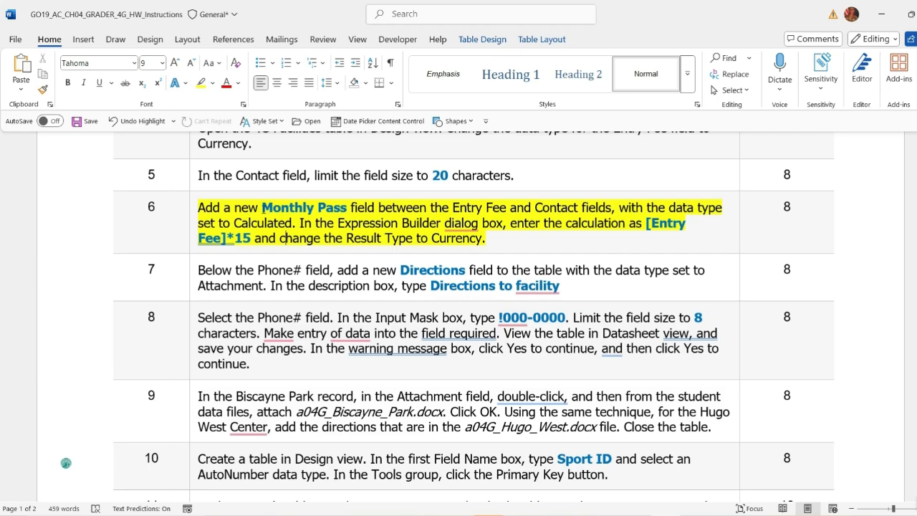
# Copy the name Monthly Pass from step 6 and paste it in Access as a new field below Phone#
pyautogui.moveTo(262, 207); pyautogui.dragTo(349, 207)
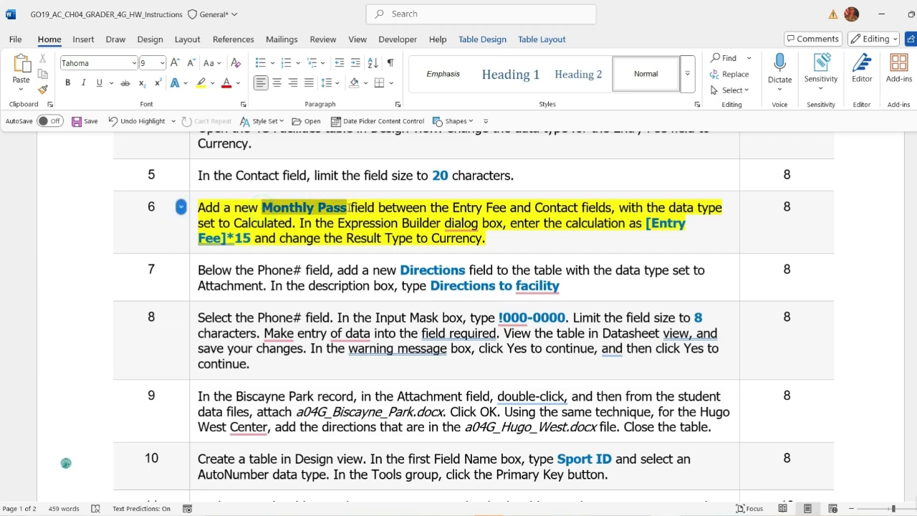
pyautogui.hotkey('ctrl', 'c')
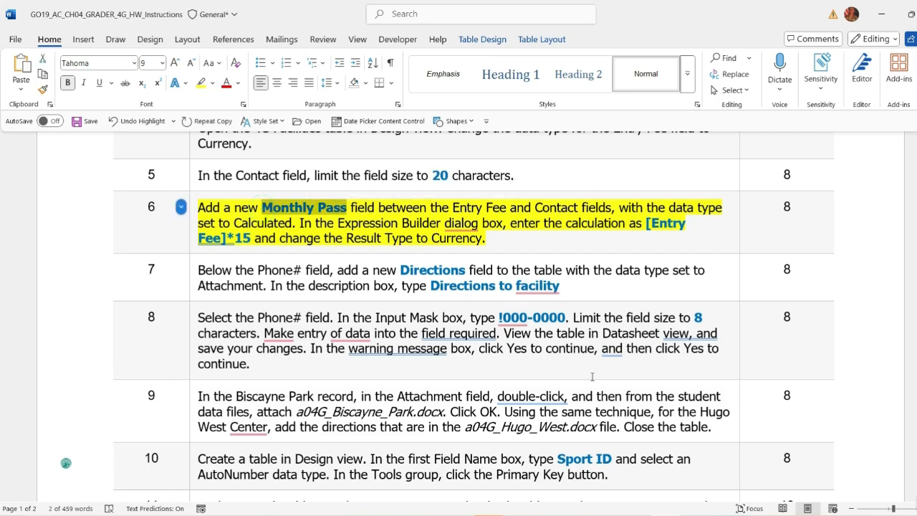
pyautogui.moveTo(696, 515)
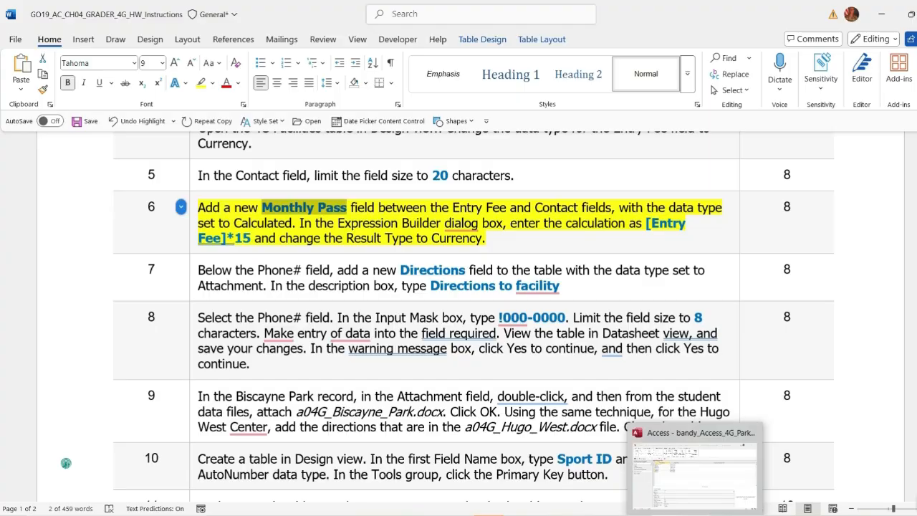
pyautogui.click(693, 466)
pyautogui.click(189, 231)
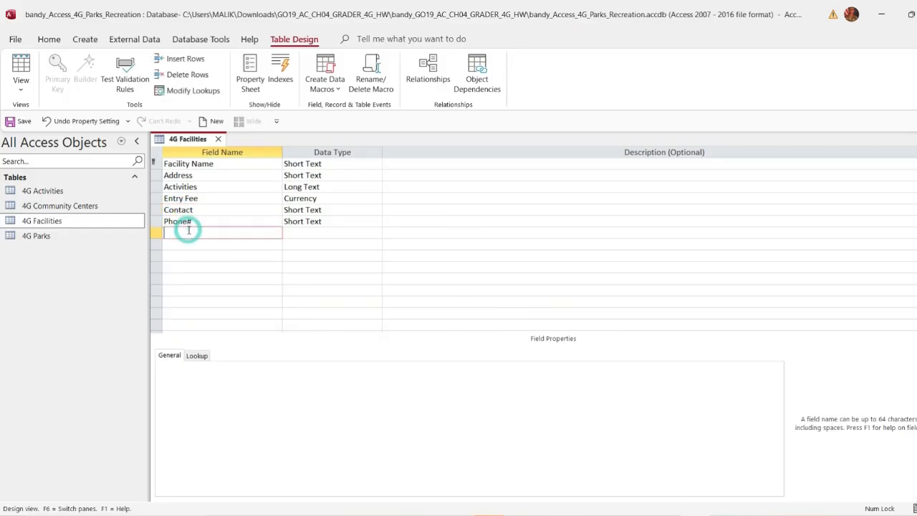
pyautogui.hotkey('ctrl', 'v')
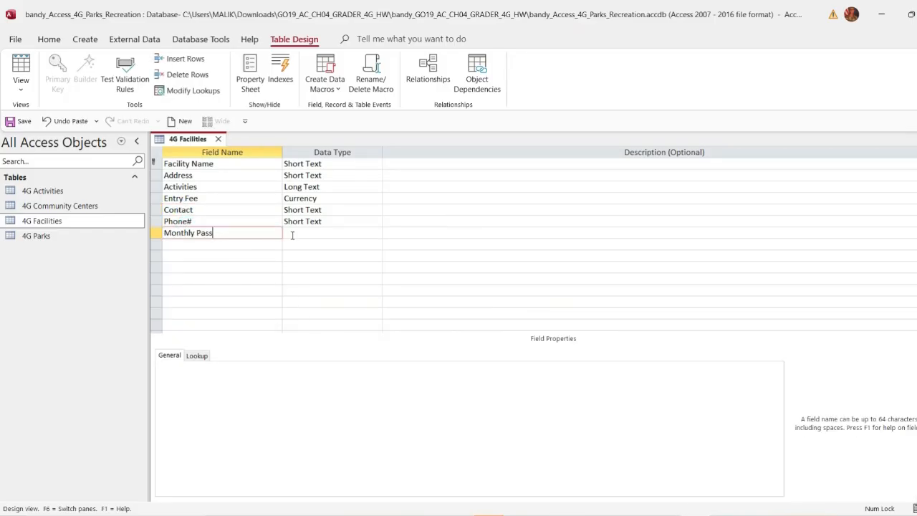
pyautogui.click(293, 236)
pyautogui.click(250, 233)
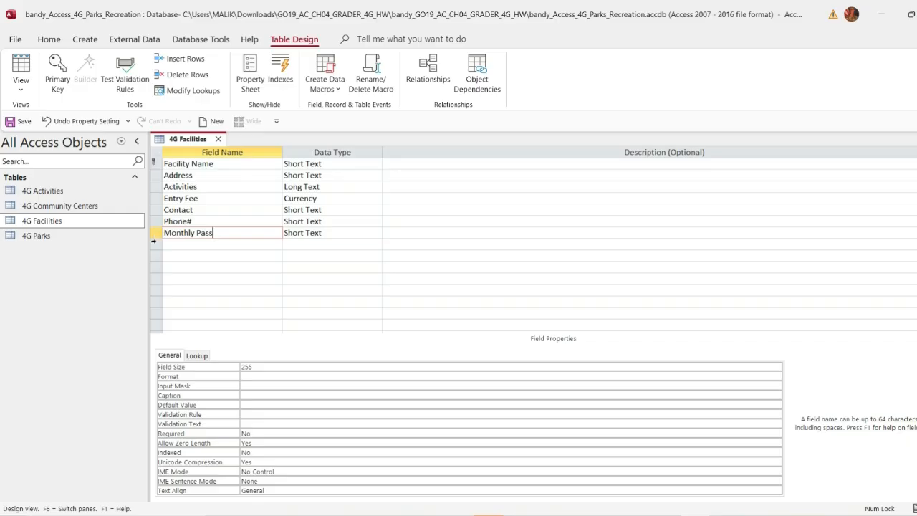
# Move the Monthly Pass field between the Entry Fee and Contact fields
pyautogui.moveTo(155, 239); pyautogui.dragTo(152, 241)
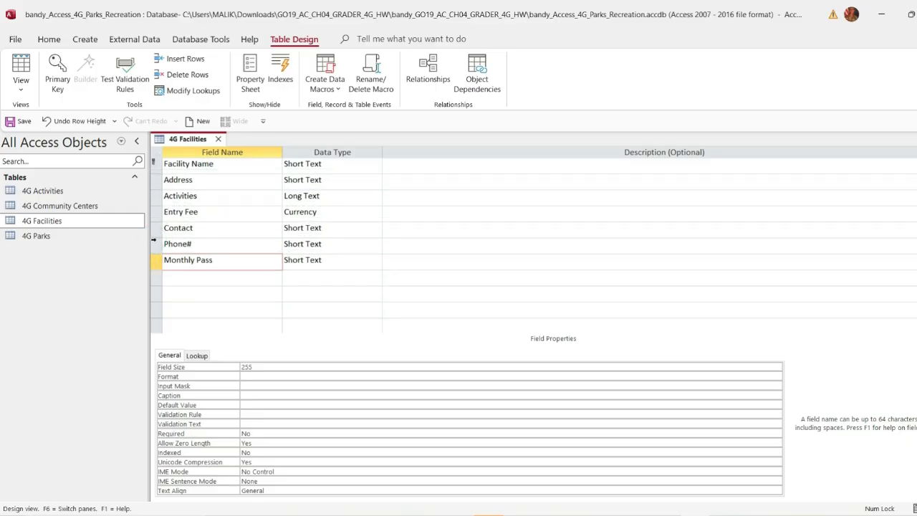
pyautogui.hotkey('ctrl', 'z')
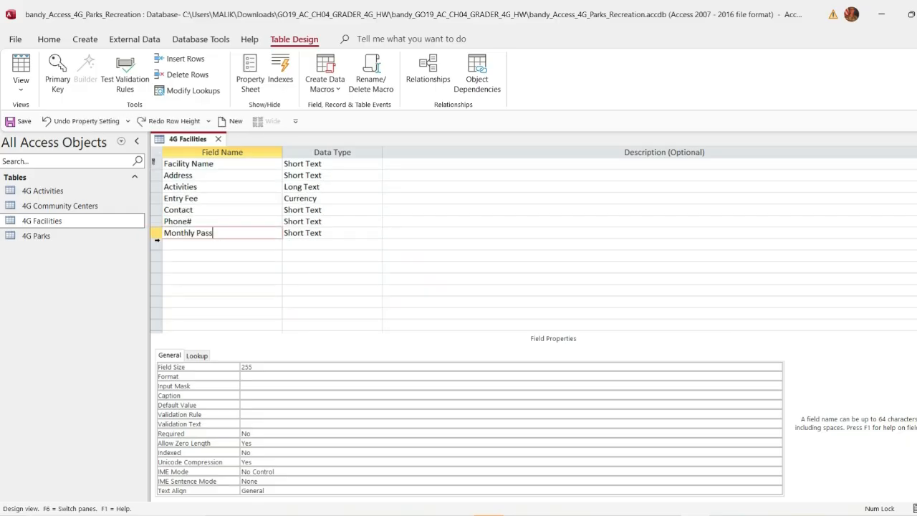
pyautogui.click(158, 235)
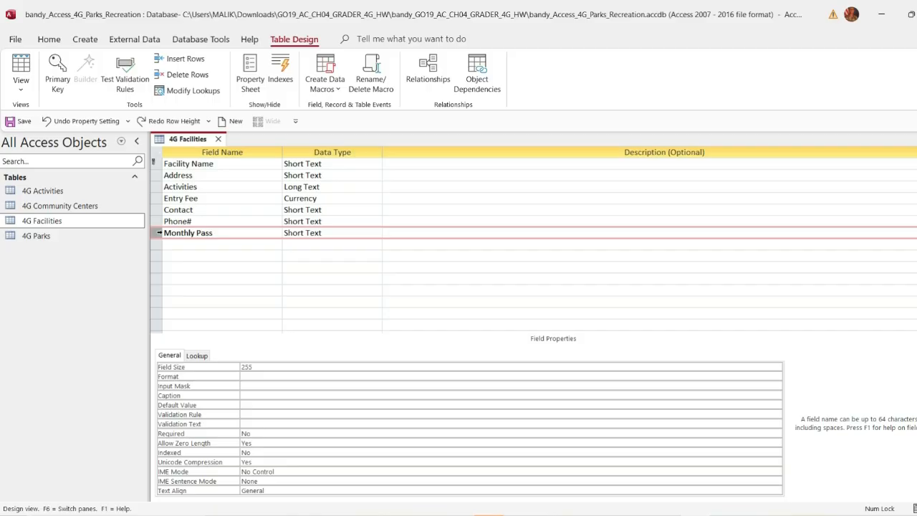
pyautogui.rightClick(159, 237)
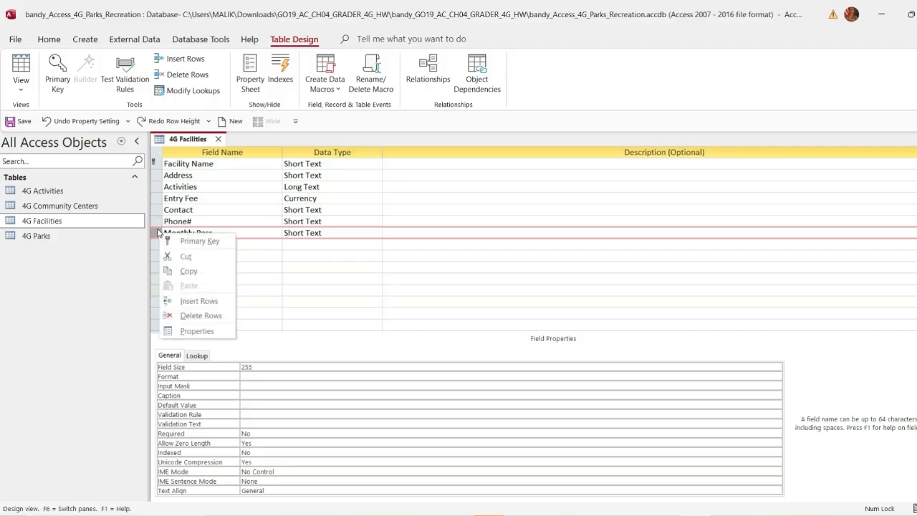
pyautogui.moveTo(158, 235); pyautogui.dragTo(158, 208)
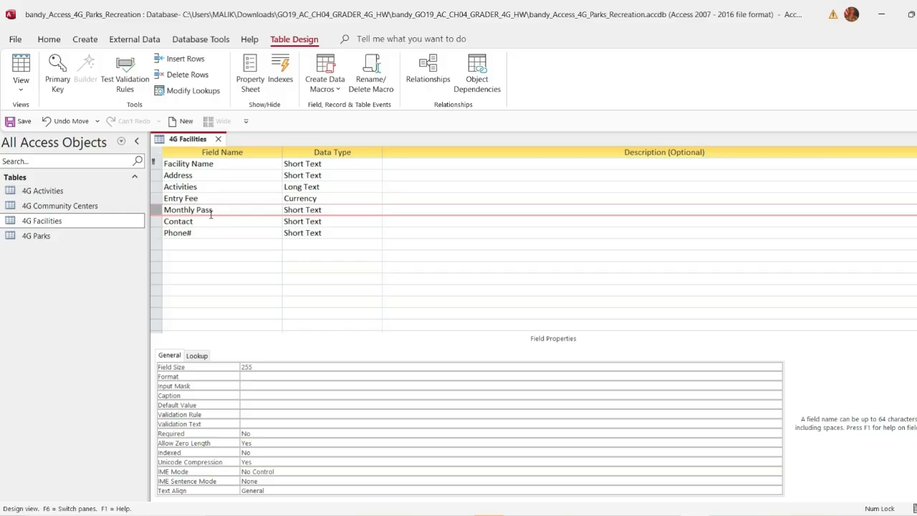
pyautogui.click(213, 209)
# Switch to the Word instructions and copy the expression [Entry Fee]*15 from the step 6 text
pyautogui.hotkey('alt', 'Tab')
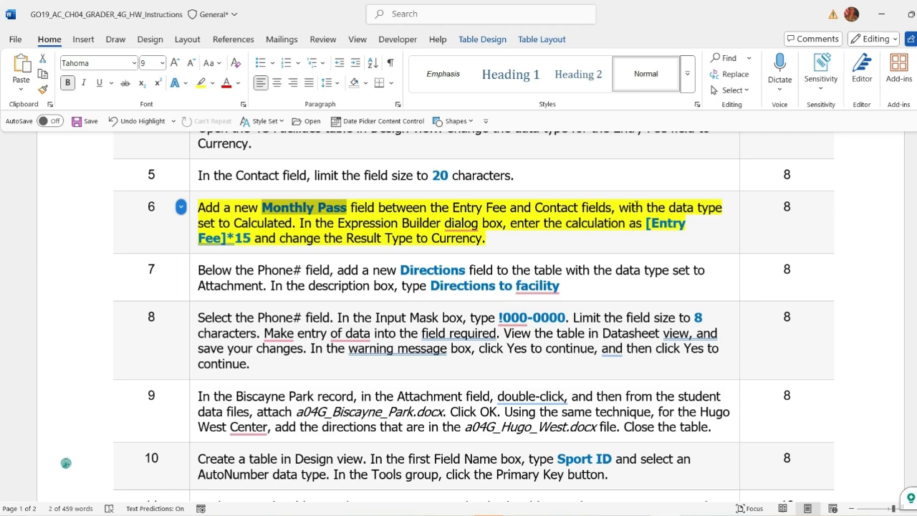
pyautogui.click(385, 223)
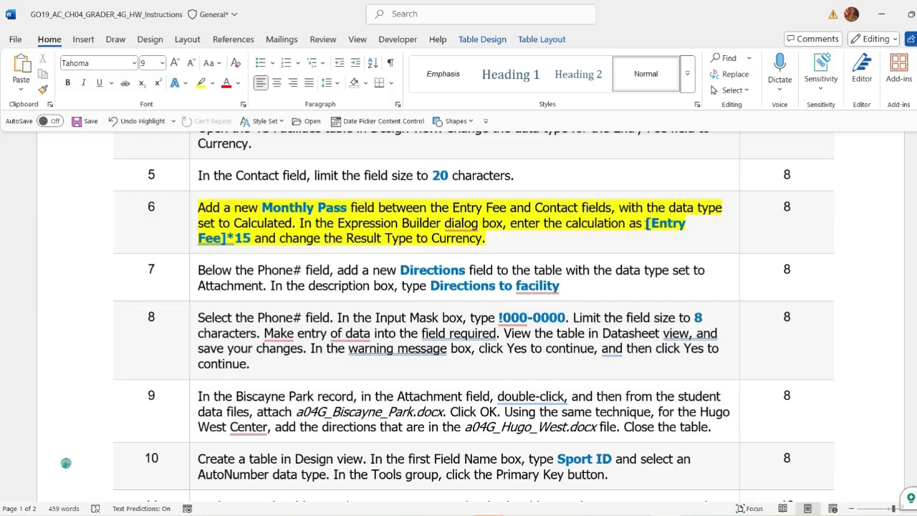
pyautogui.moveTo(647, 224); pyautogui.dragTo(250, 244)
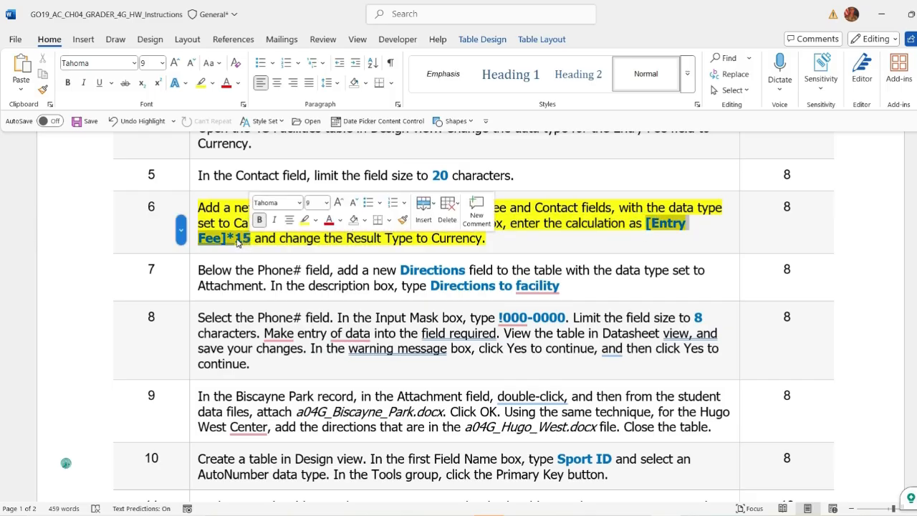
pyautogui.hotkey('ctrl', 'c')
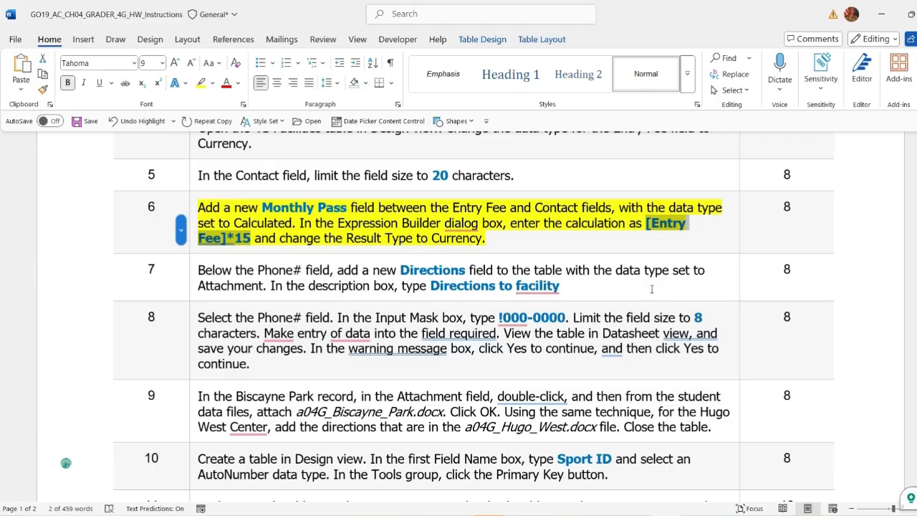
pyautogui.hotkey('alt', 'Tab')
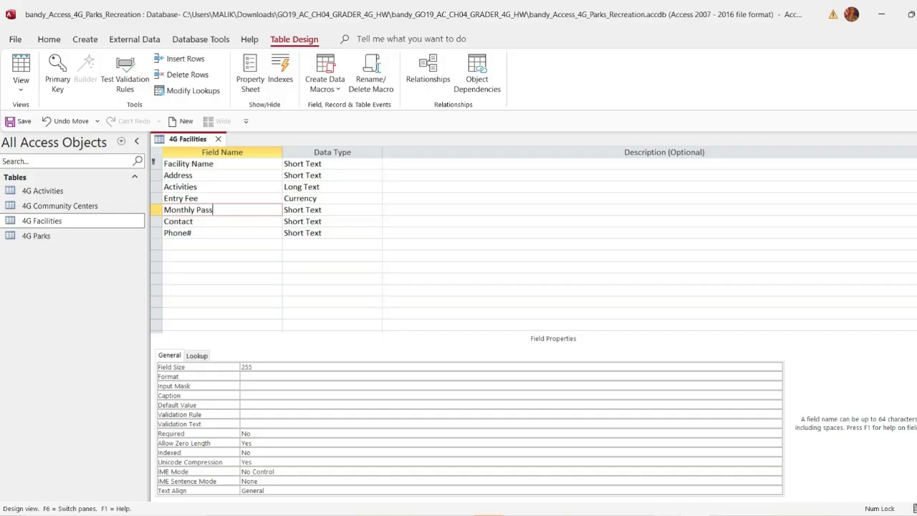
pyautogui.hotkey('alt', 'Tab')
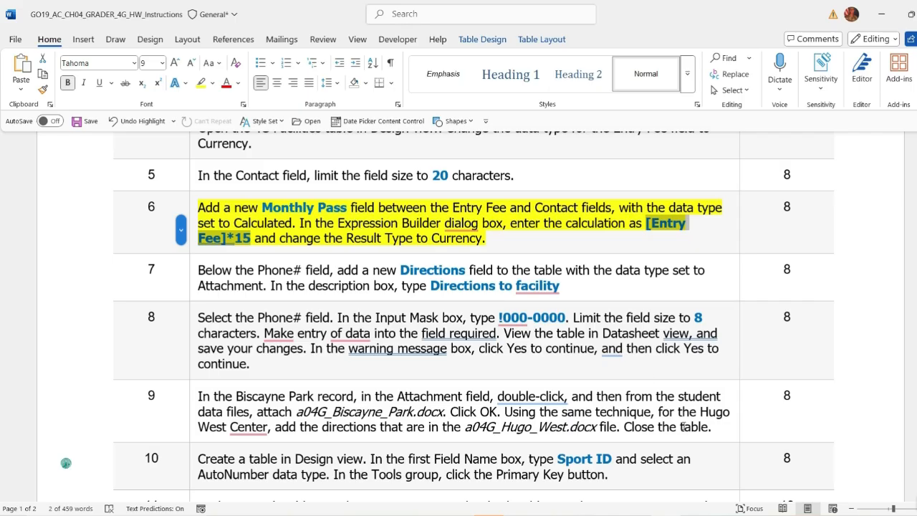
# Return to Access and set the Monthly Pass field's data type to Calculated with the expression [Entry Fee]*15
pyautogui.hotkey('alt', 'Tab')
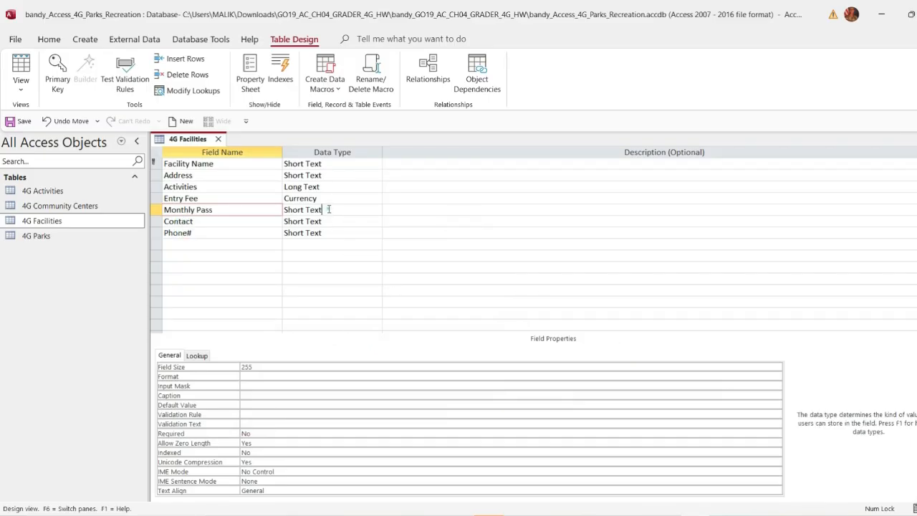
pyautogui.click(329, 210)
pyautogui.click(376, 209)
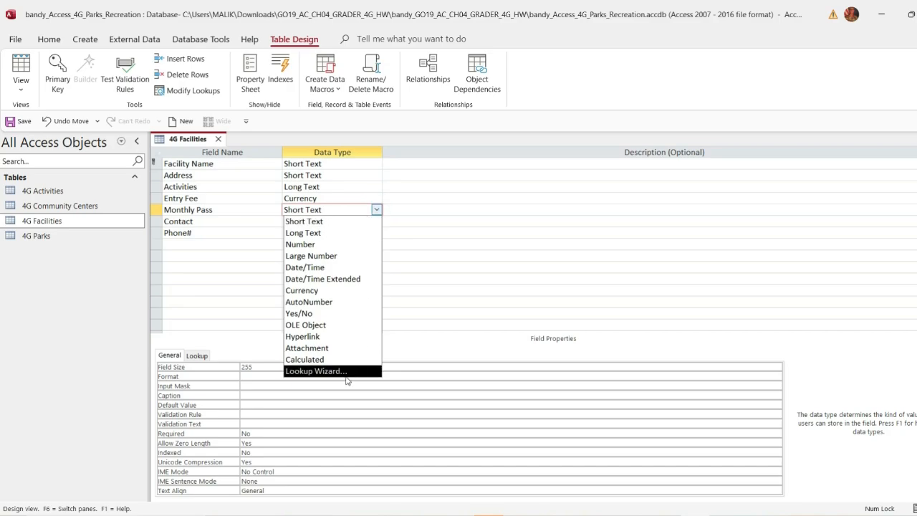
pyautogui.click(320, 360)
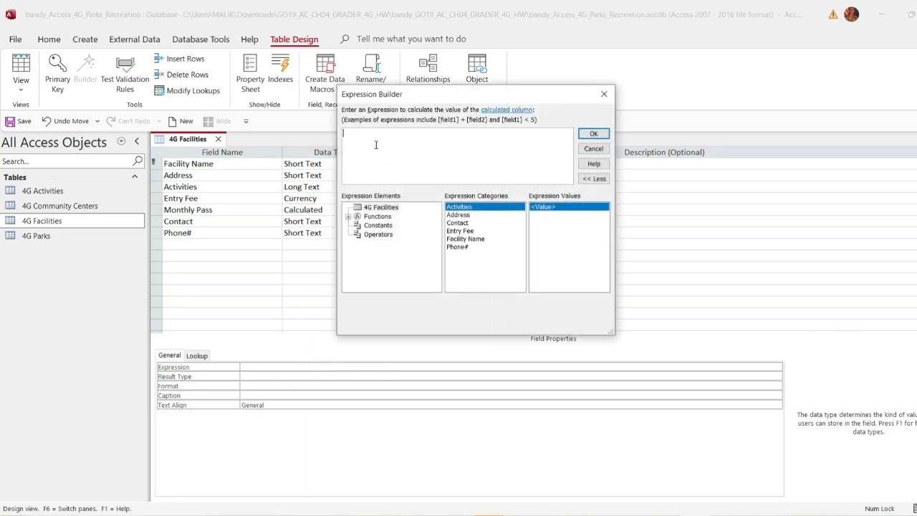
pyautogui.hotkey('ctrl', 'v')
pyautogui.click(593, 134)
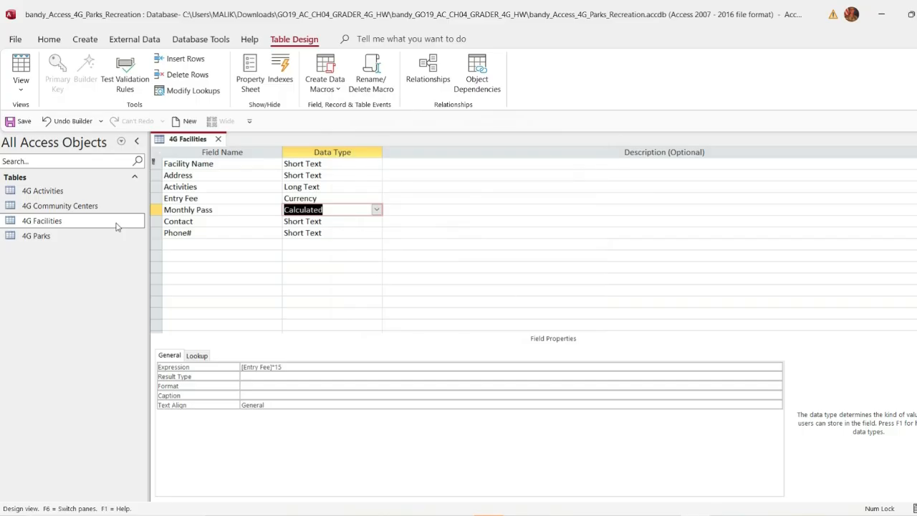
# Save the 4G Facilities design, recheck step 6 in the Word instructions, and return to Access to accept the possible data loss
pyautogui.click(10, 120)
pyautogui.hotkey('alt', 'Tab')
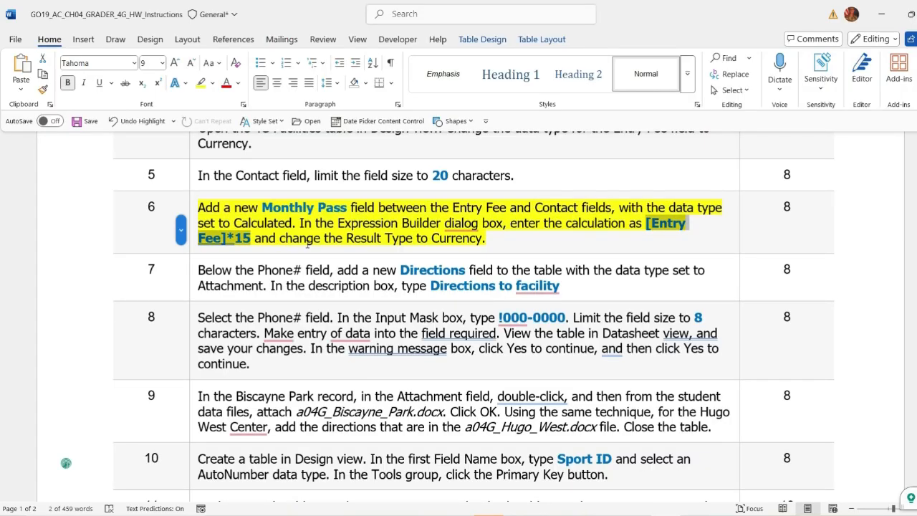
pyautogui.click(509, 242)
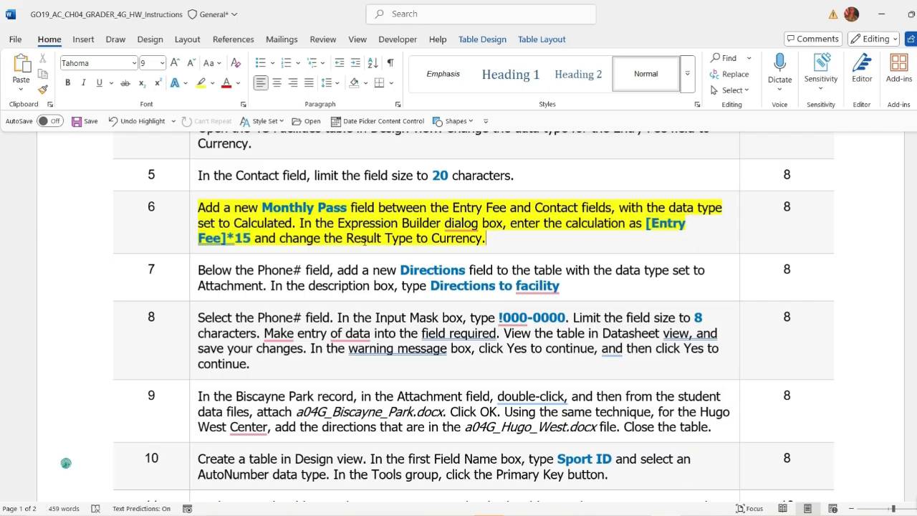
pyautogui.click(690, 514)
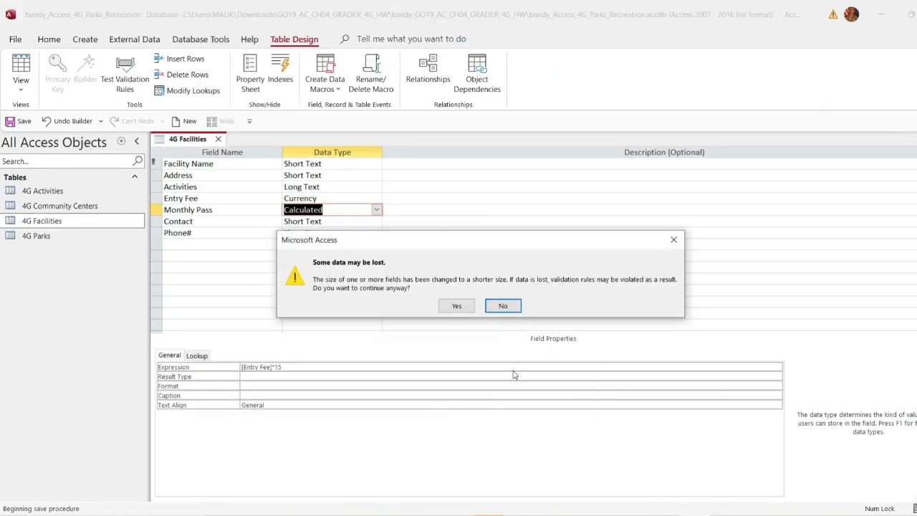
pyautogui.click(453, 309)
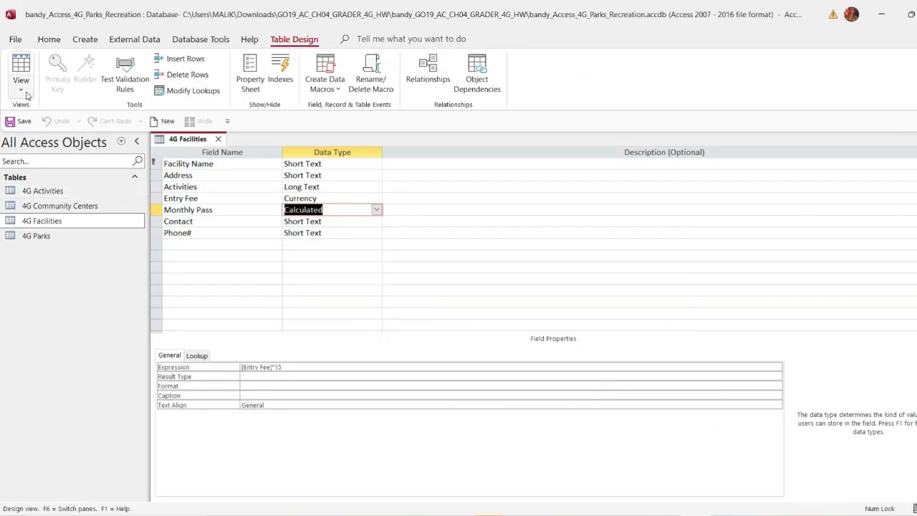
# View the 4G Facilities table in Datasheet view to check the Monthly Pass values, and return to Design view
pyautogui.click(25, 91)
pyautogui.click(52, 114)
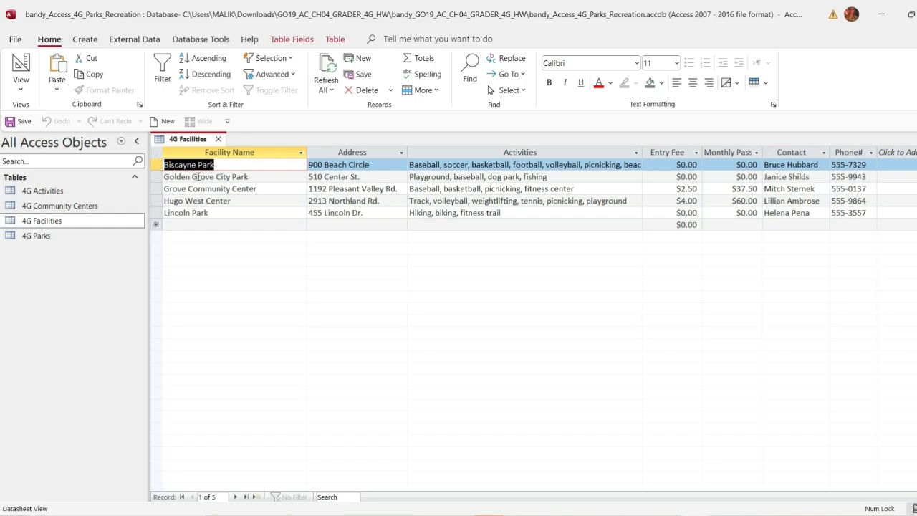
pyautogui.rightClick(187, 138)
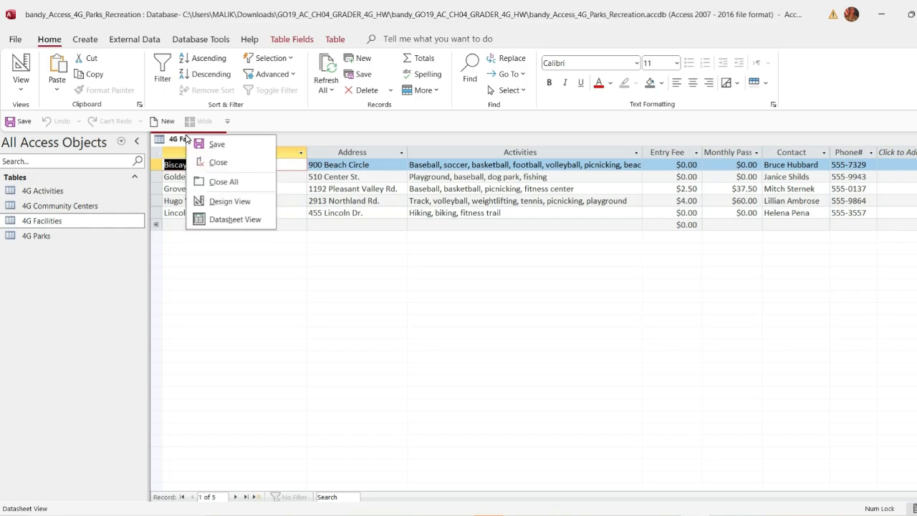
pyautogui.click(234, 218)
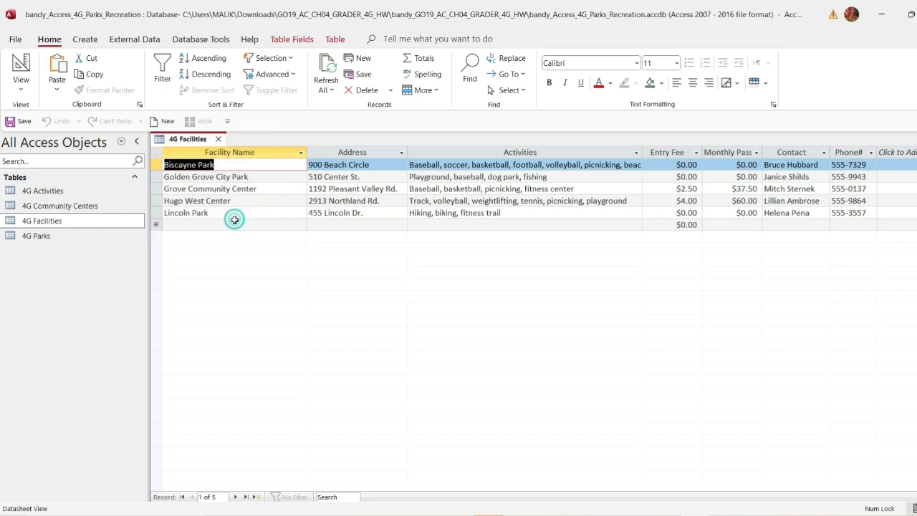
pyautogui.rightClick(183, 141)
pyautogui.click(231, 205)
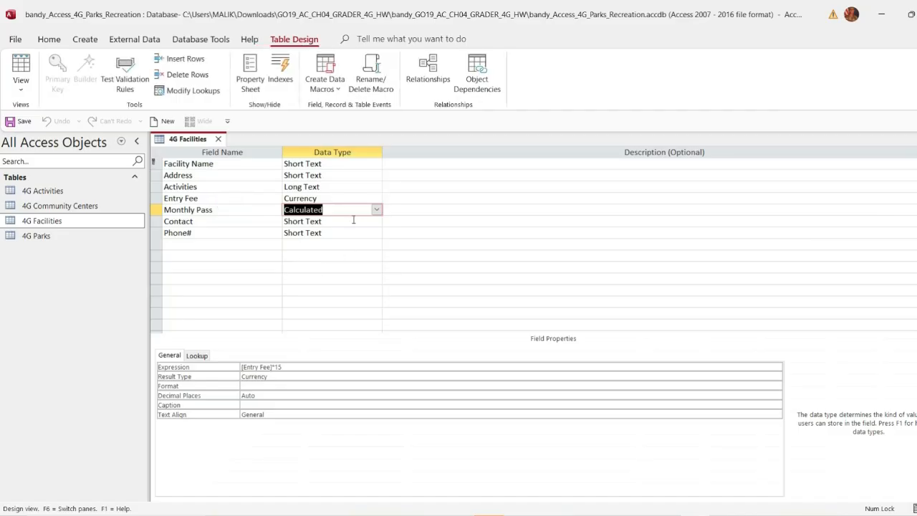
# Try to change the saved Monthly Pass field's data type to Currency, and inspect its Result Type property
pyautogui.click(377, 210)
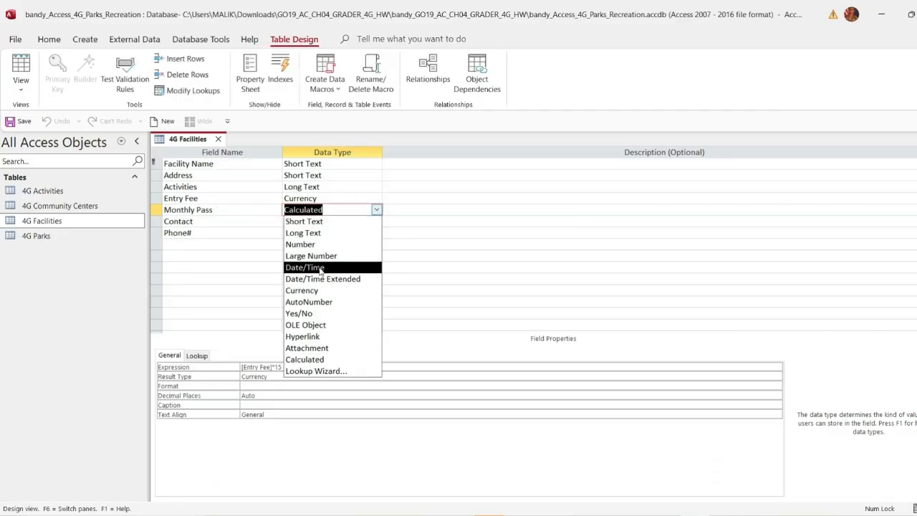
pyautogui.click(314, 291)
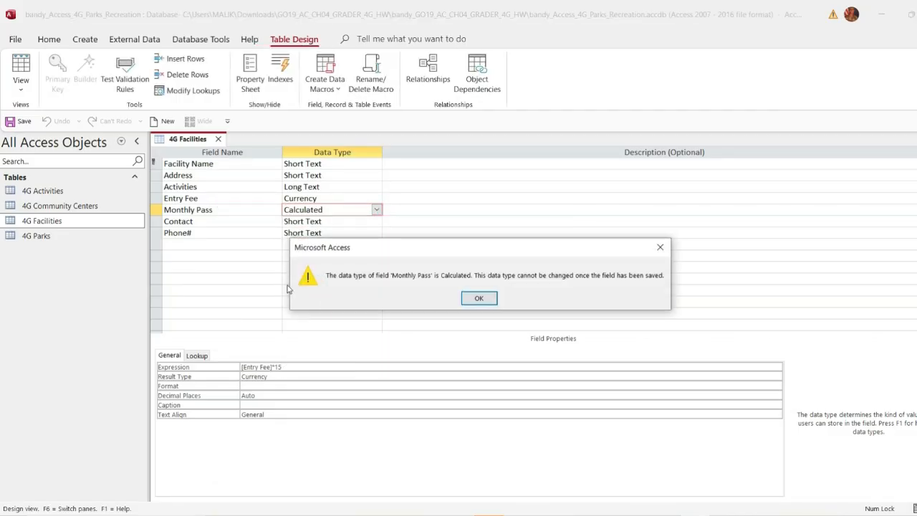
pyautogui.click(478, 303)
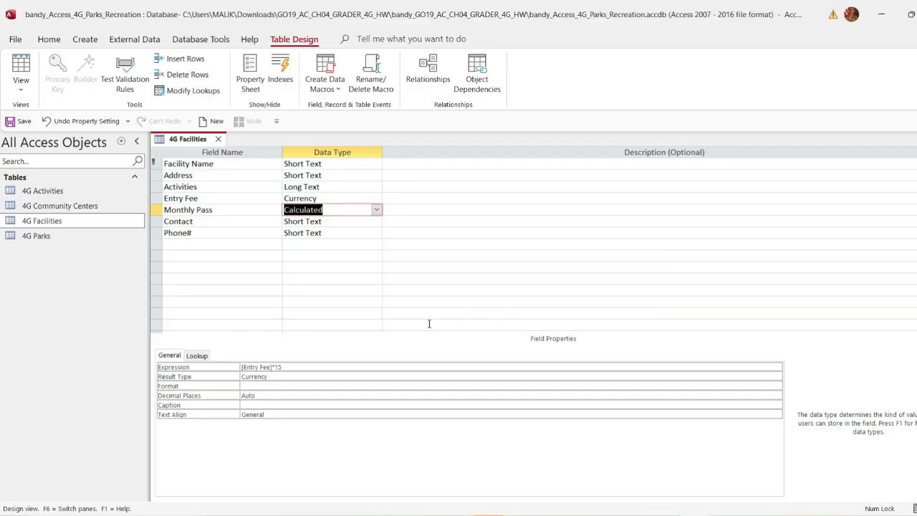
pyautogui.hotkey('ctrl', 's')
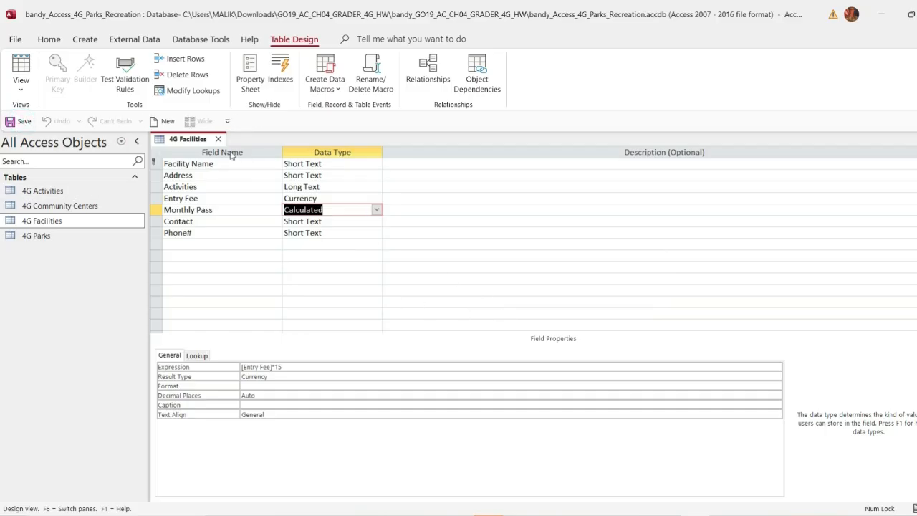
pyautogui.click(282, 376)
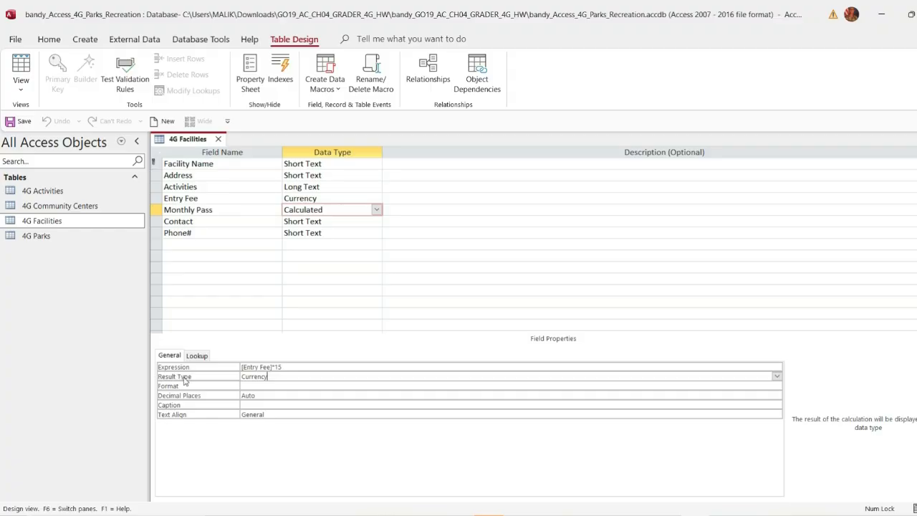
# Switch to the Word instructions, remove the highlight from step 6, and highlight the step 7 text in yellow
pyautogui.click(649, 515)
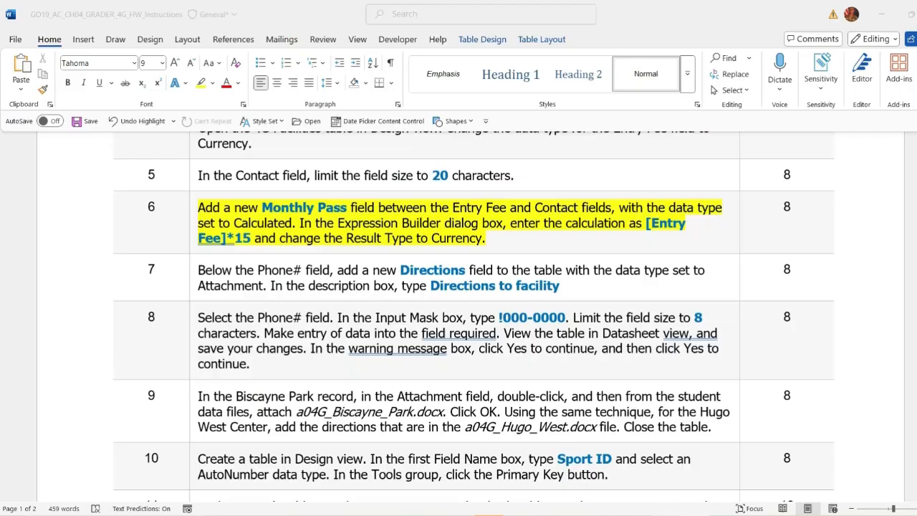
pyautogui.click(198, 244)
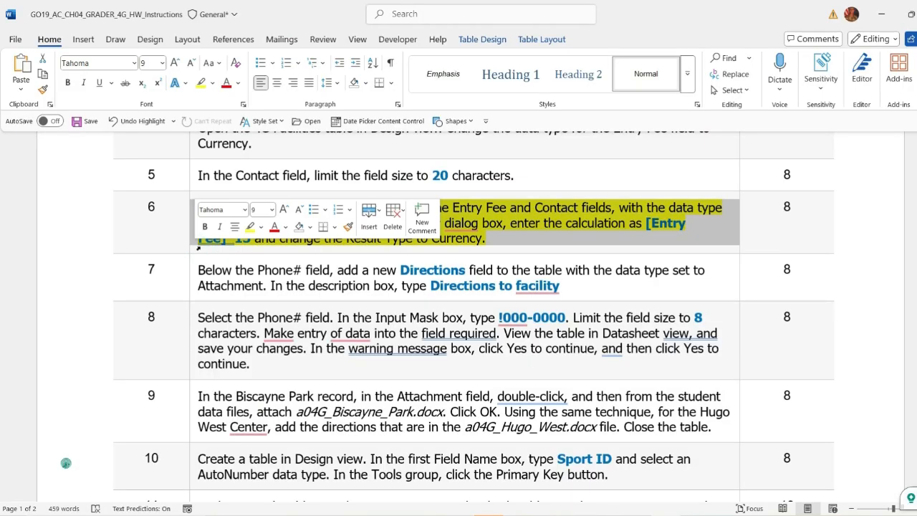
pyautogui.click(261, 226)
pyautogui.click(260, 328)
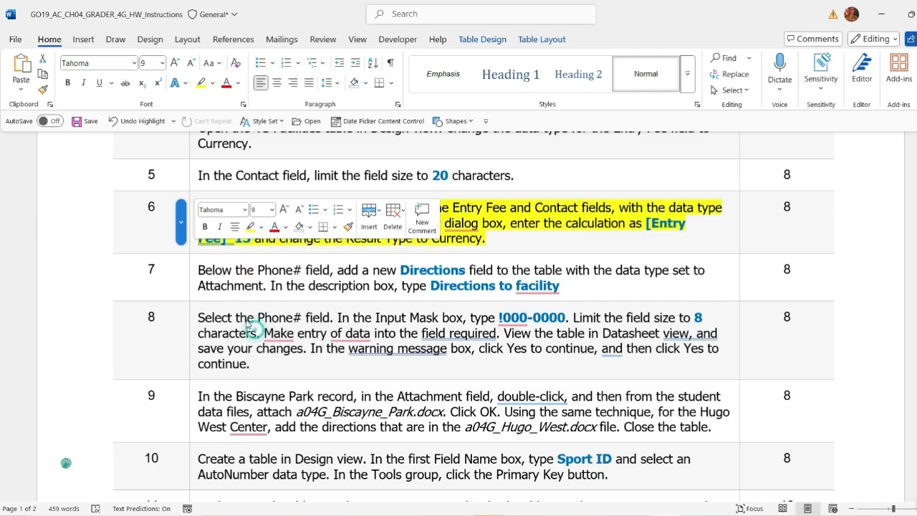
pyautogui.click(194, 296)
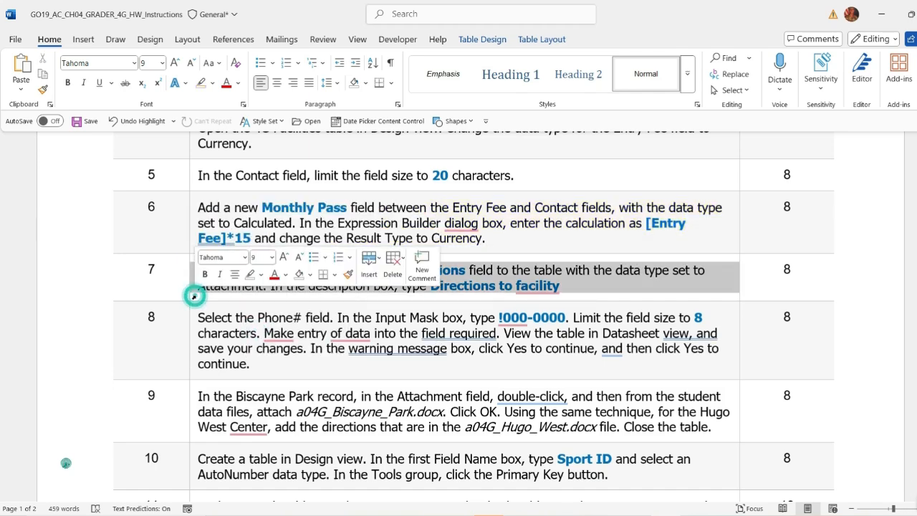
pyautogui.click(261, 274)
pyautogui.click(248, 319)
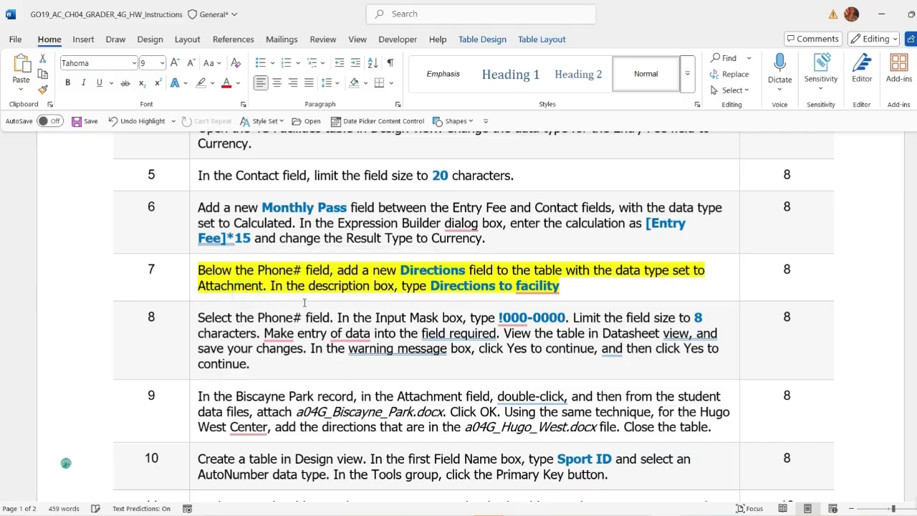
pyautogui.click(246, 302)
# Copy the name Directions from step 7 and paste it in Access as a new field below Phone#
pyautogui.scroll(-1, 251, 286)
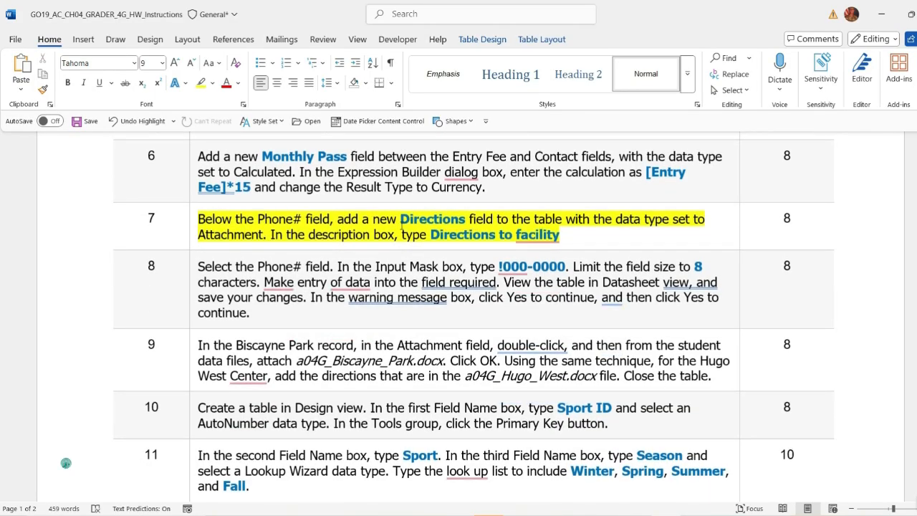
pyautogui.moveTo(401, 218); pyautogui.dragTo(466, 217)
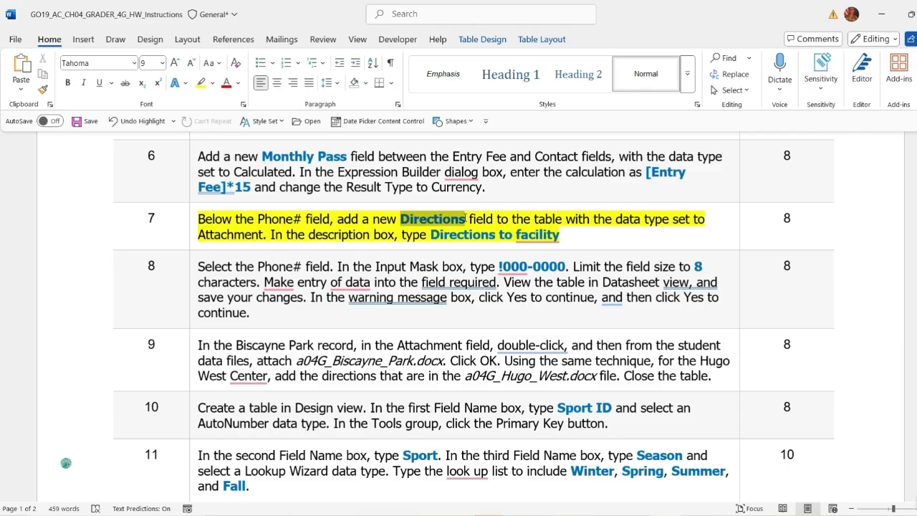
pyautogui.hotkey('ctrl', 'c')
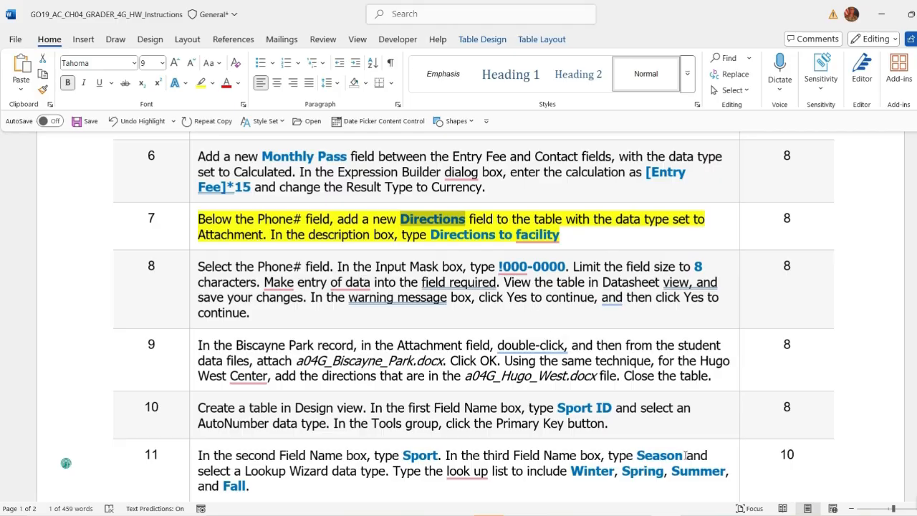
pyautogui.hotkey('alt', 'Tab')
pyautogui.click(200, 244)
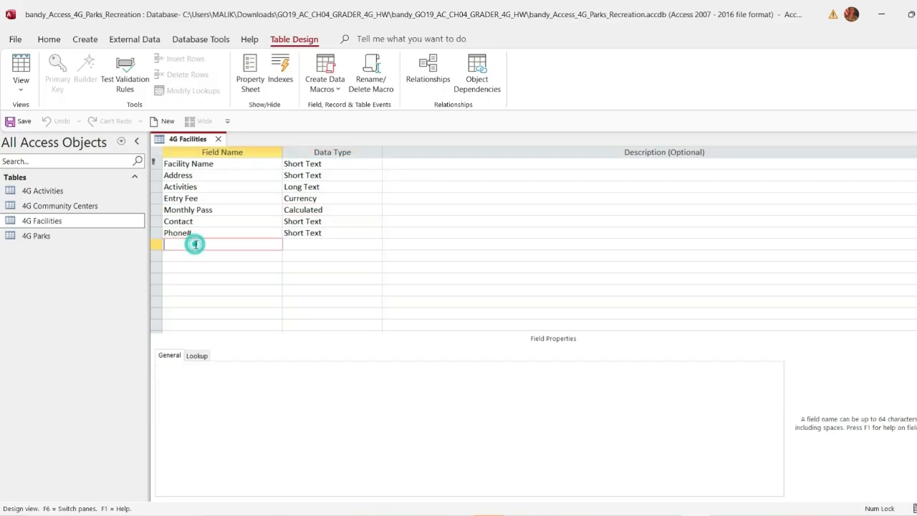
pyautogui.hotkey('ctrl', 'v')
# Set the Directions field's data type to Attachment
pyautogui.click(304, 243)
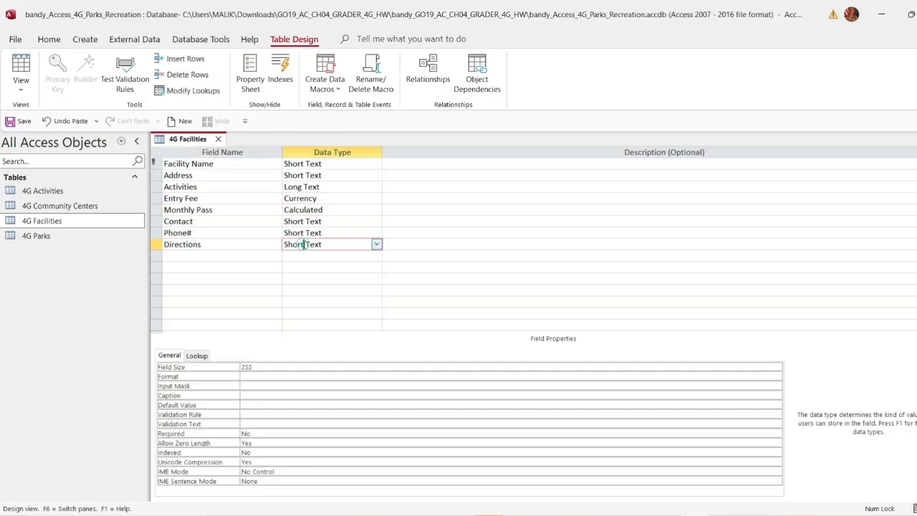
pyautogui.click(376, 245)
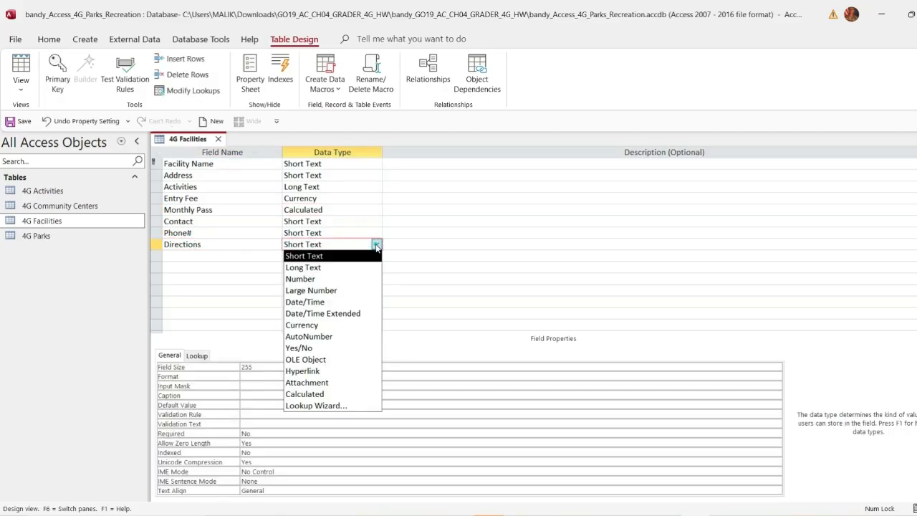
pyautogui.click(312, 386)
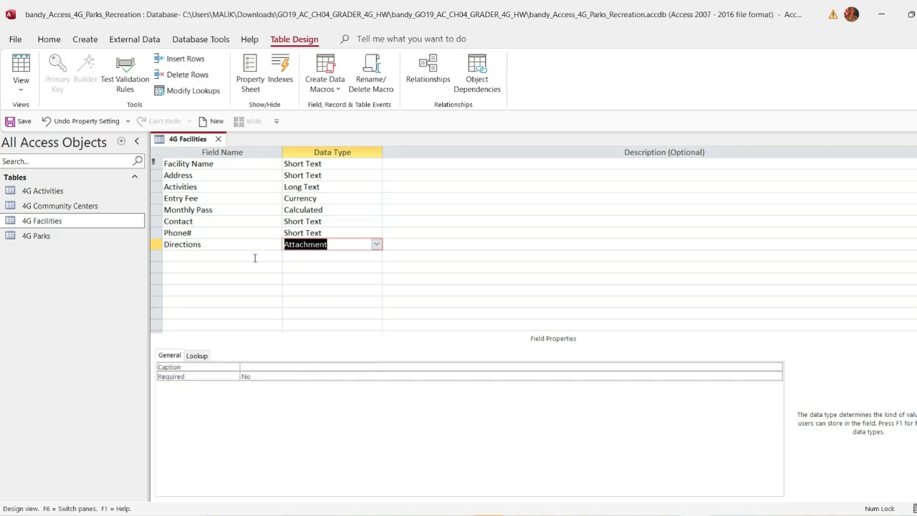
pyautogui.click(214, 244)
# Copy the text Directions to facility from step 7 in Word and paste it in Access as the Directions field's description
pyautogui.click(640, 514)
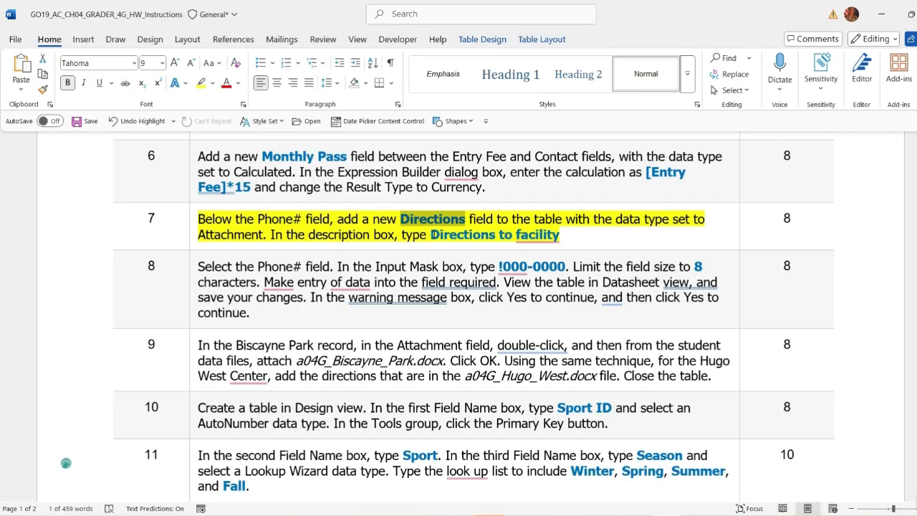
pyautogui.moveTo(431, 234); pyautogui.dragTo(559, 235)
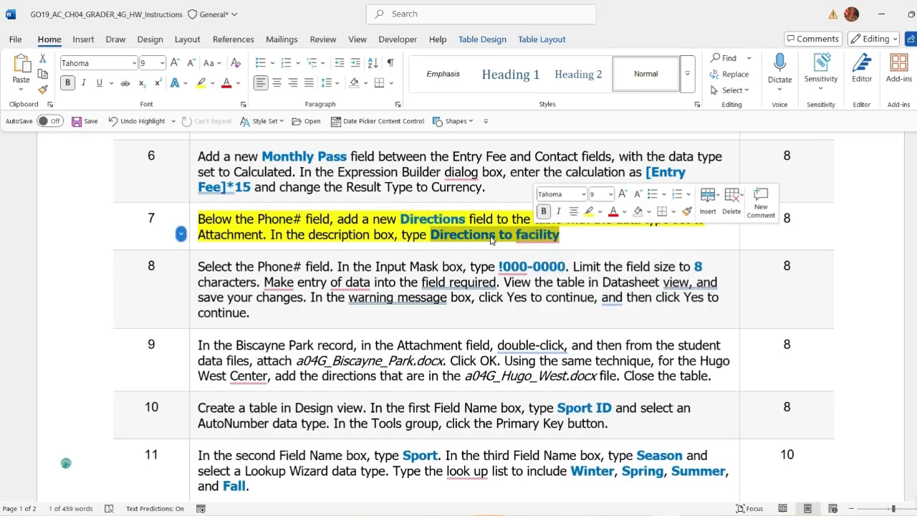
pyautogui.hotkey('ctrl', 'c')
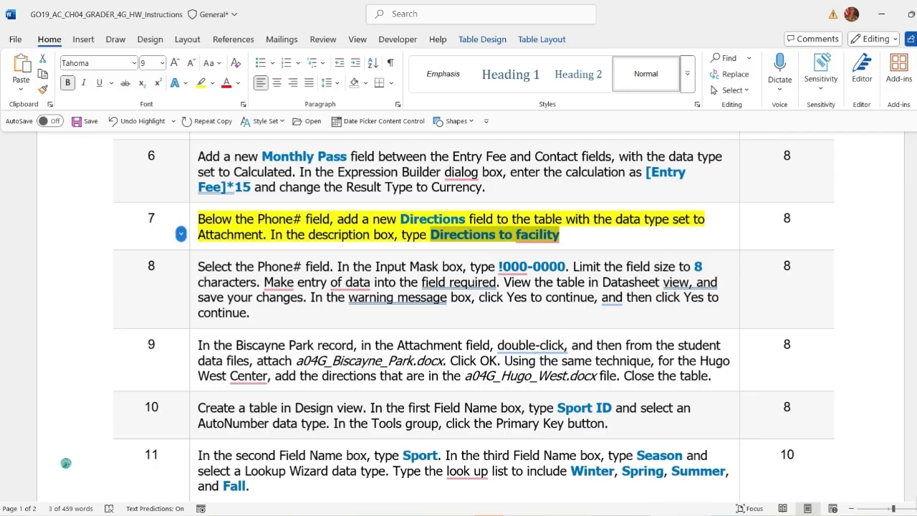
pyautogui.hotkey('alt', 'Tab')
pyautogui.click(398, 248)
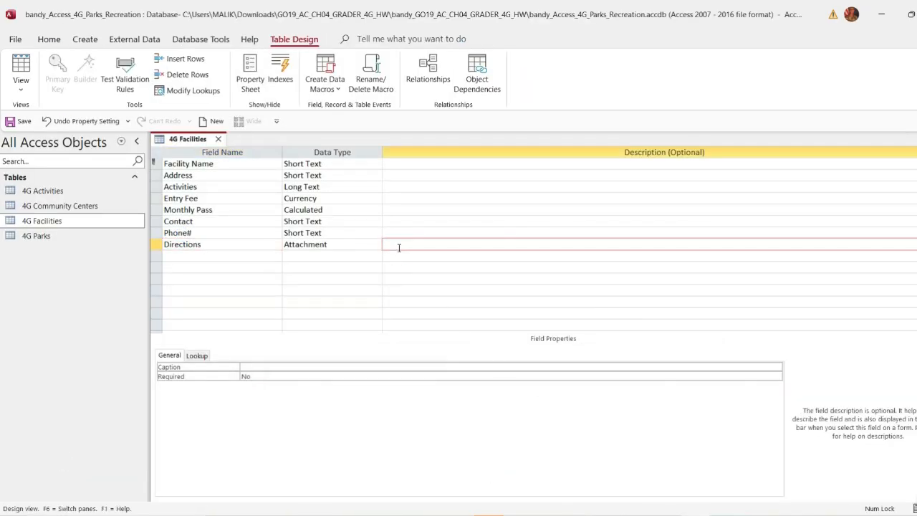
pyautogui.hotkey('ctrl', 'v')
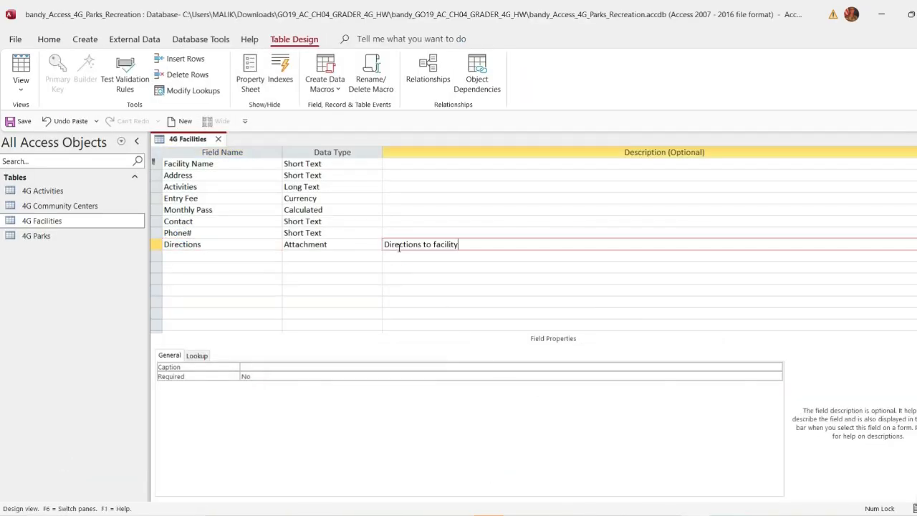
pyautogui.click(237, 244)
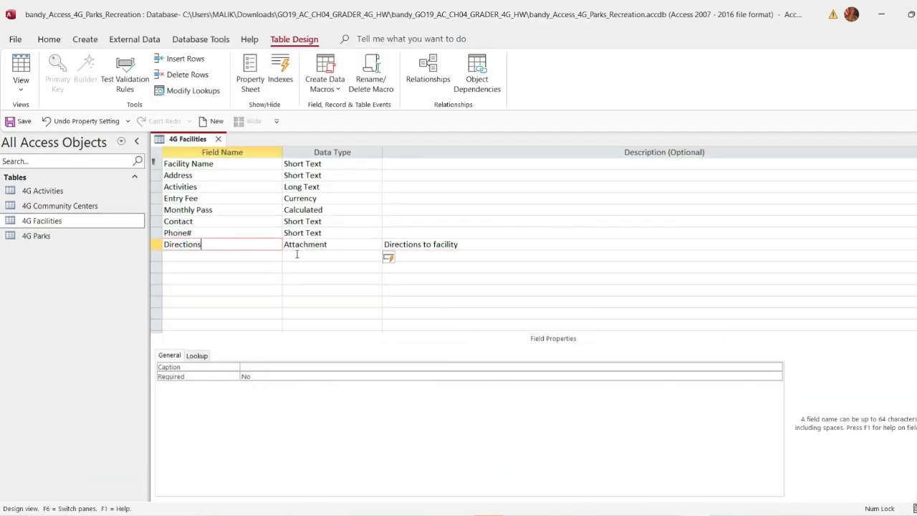
# Save the 4G Facilities table design and show the table in Datasheet view
pyautogui.click(9, 122)
pyautogui.rightClick(192, 141)
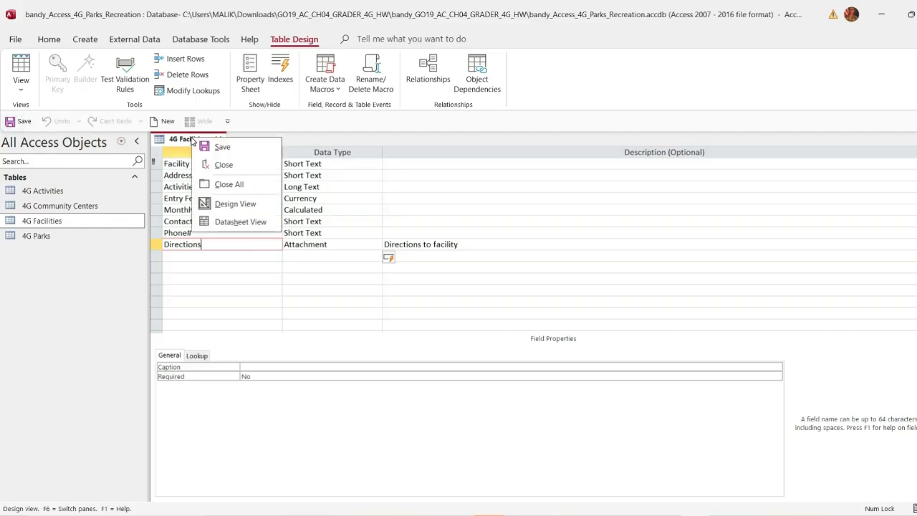
pyautogui.click(240, 222)
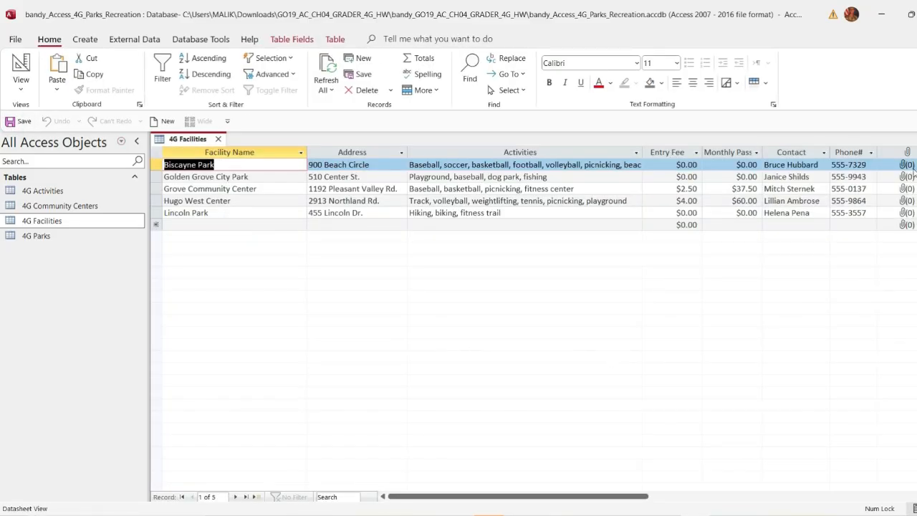
# Switch to the Word instructions and highlight the text of step 7 in yellow
pyautogui.hotkey('alt', 'Tab')
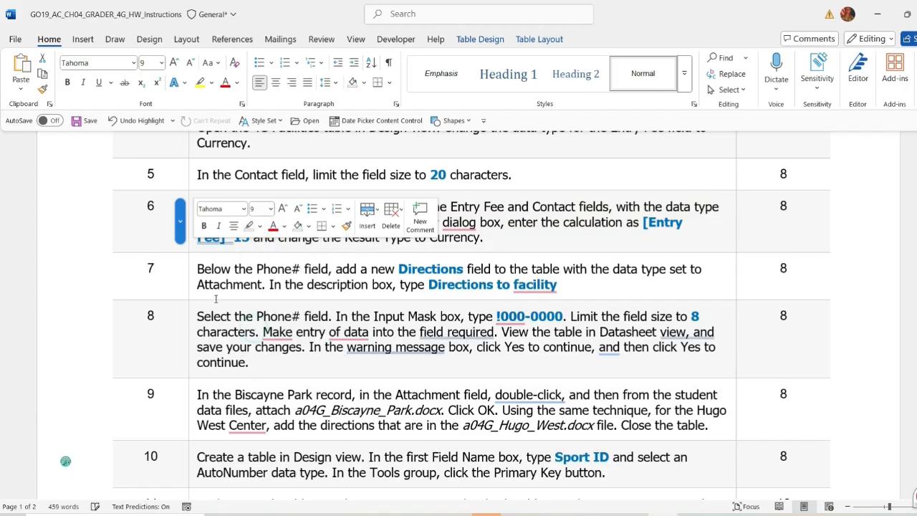
pyautogui.click(193, 294)
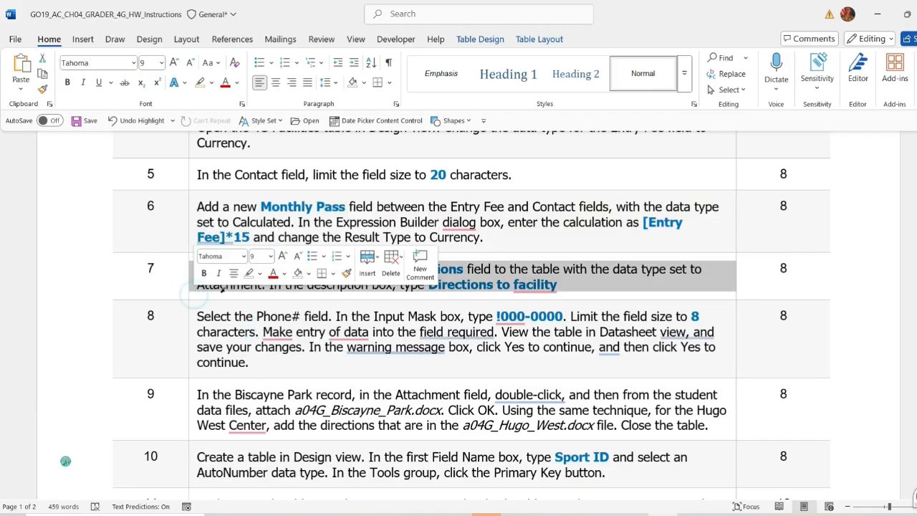
pyautogui.click(259, 273)
pyautogui.click(251, 317)
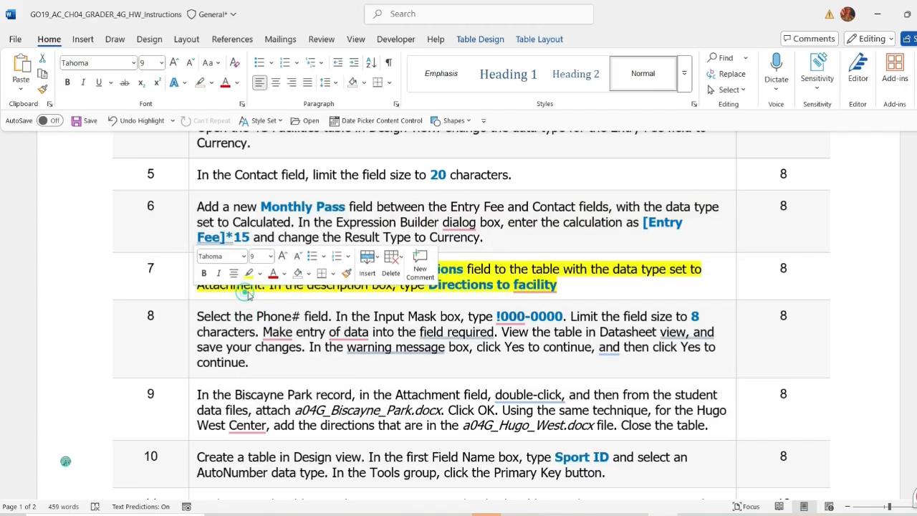
# Copy the field name Directions from step 7 in Word and paste it in Access as a new field below Phone#
pyautogui.scroll(-1, 258, 286)
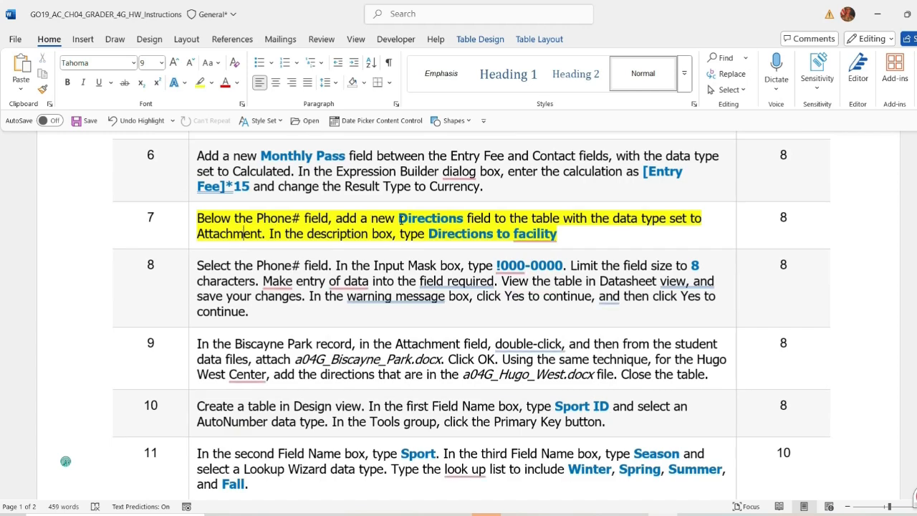
pyautogui.moveTo(399, 219); pyautogui.dragTo(465, 217)
pyautogui.hotkey('ctrl', 'c')
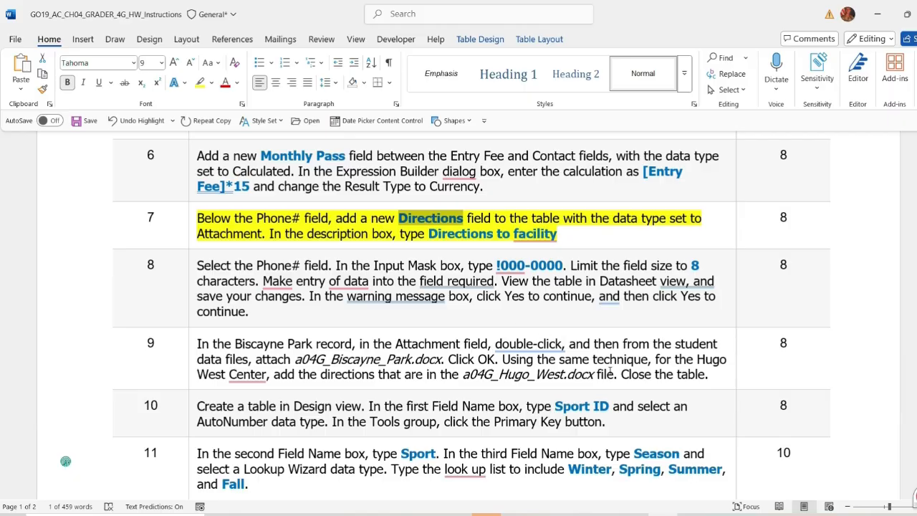
pyautogui.hotkey('alt', 'Tab')
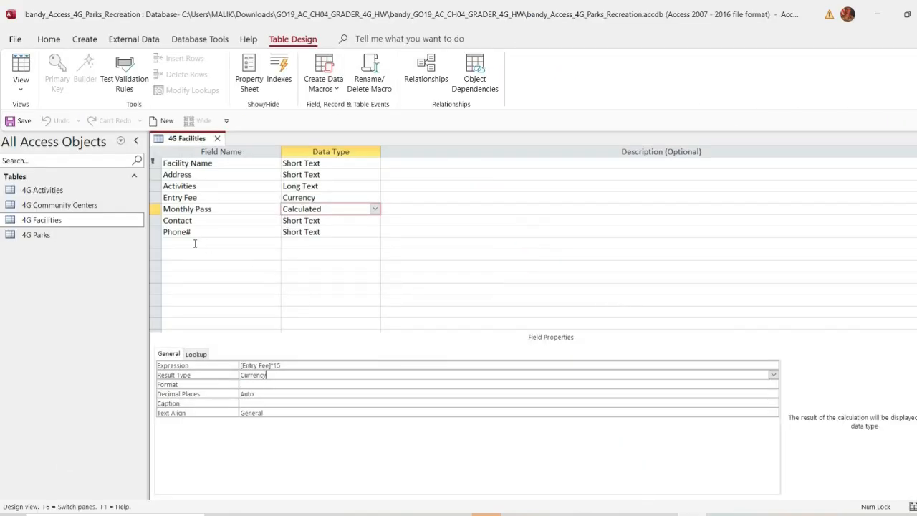
pyautogui.click(194, 244)
pyautogui.hotkey('ctrl', 'v')
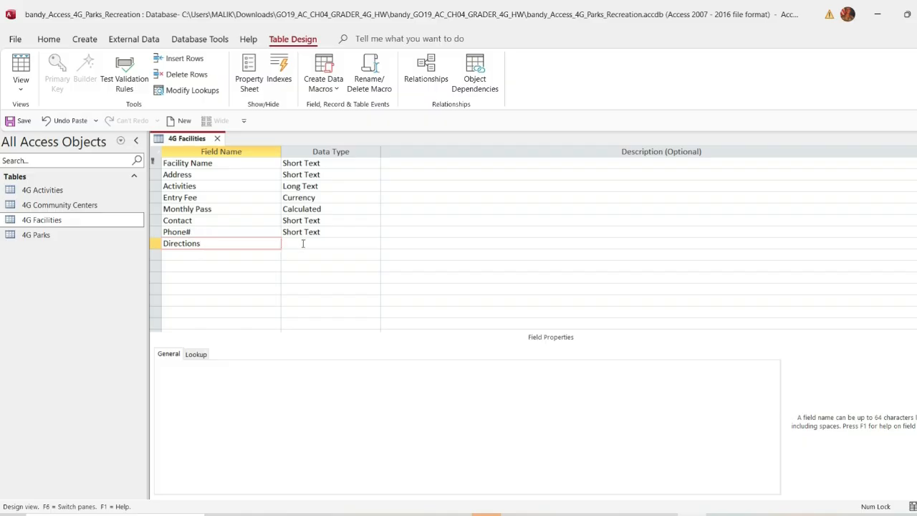
# Set the data type of the Directions field to Attachment
pyautogui.click(303, 243)
pyautogui.click(375, 244)
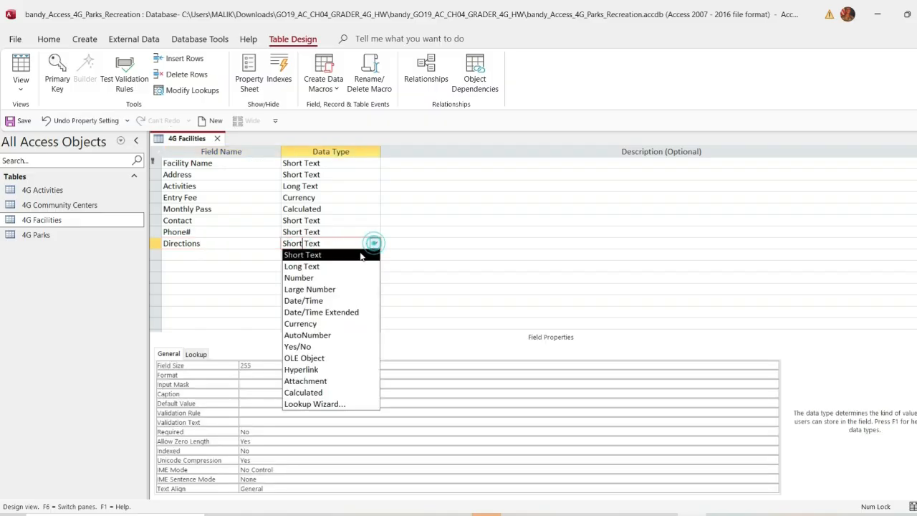
pyautogui.click(313, 380)
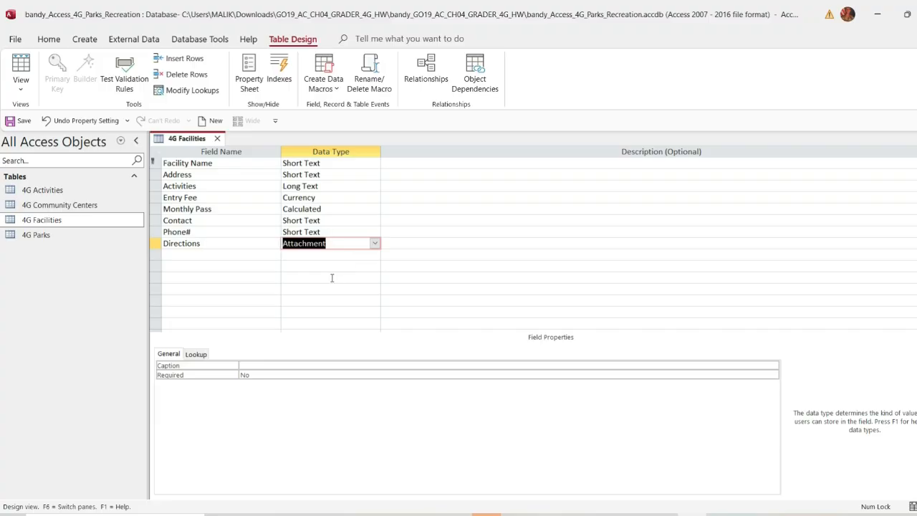
pyautogui.click(212, 244)
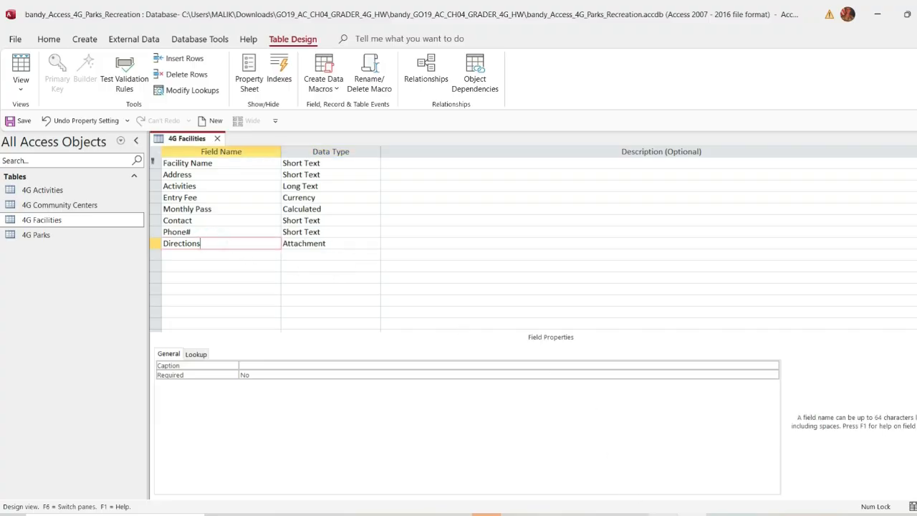
# Copy the text Directions to facility from step 7 in Word and paste it in Access as the Directions field's description
pyautogui.click(664, 515)
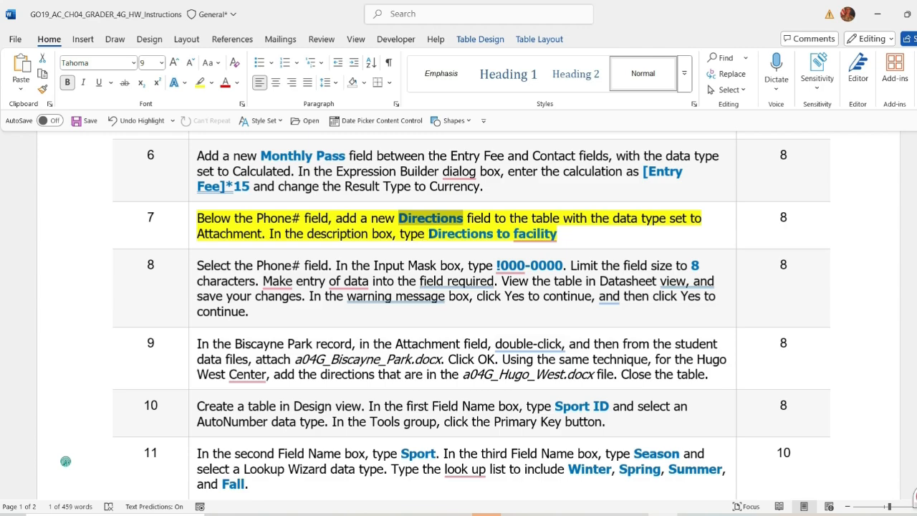
pyautogui.moveTo(428, 234); pyautogui.dragTo(558, 235)
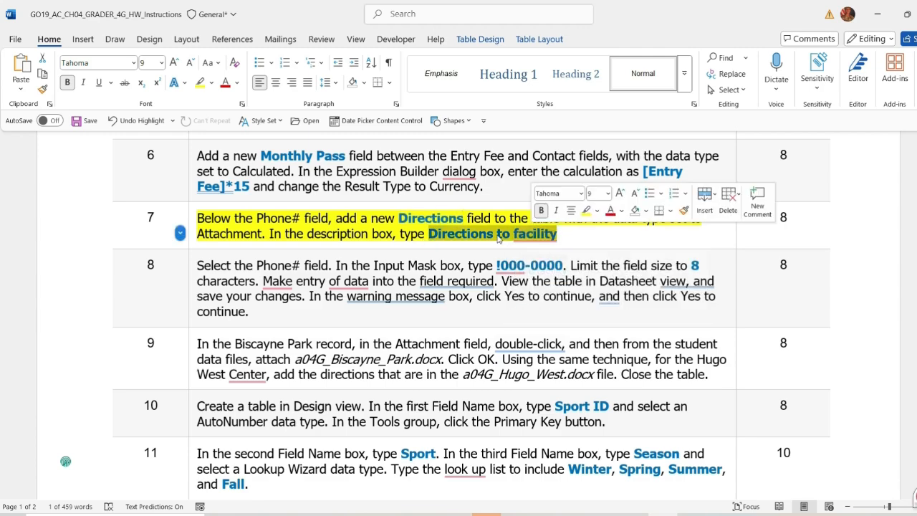
pyautogui.hotkey('ctrl', 'c')
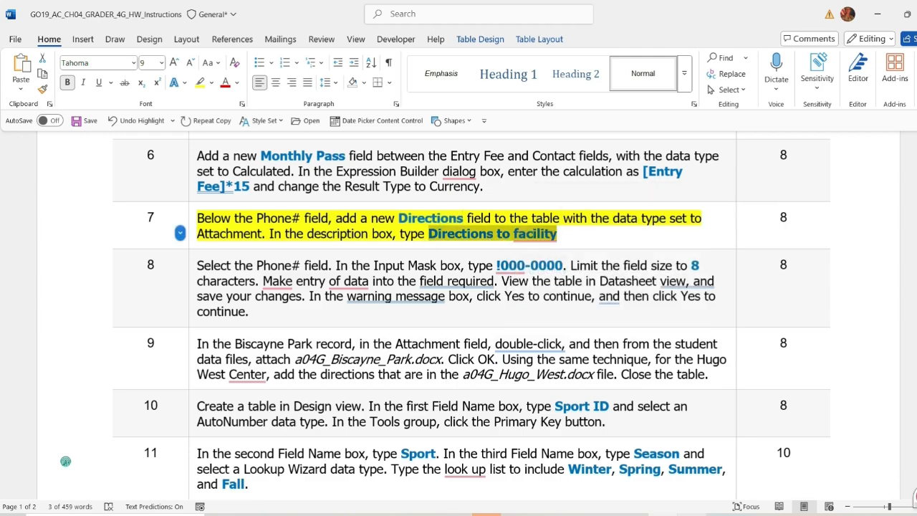
pyautogui.hotkey('alt', 'Tab')
pyautogui.click(397, 246)
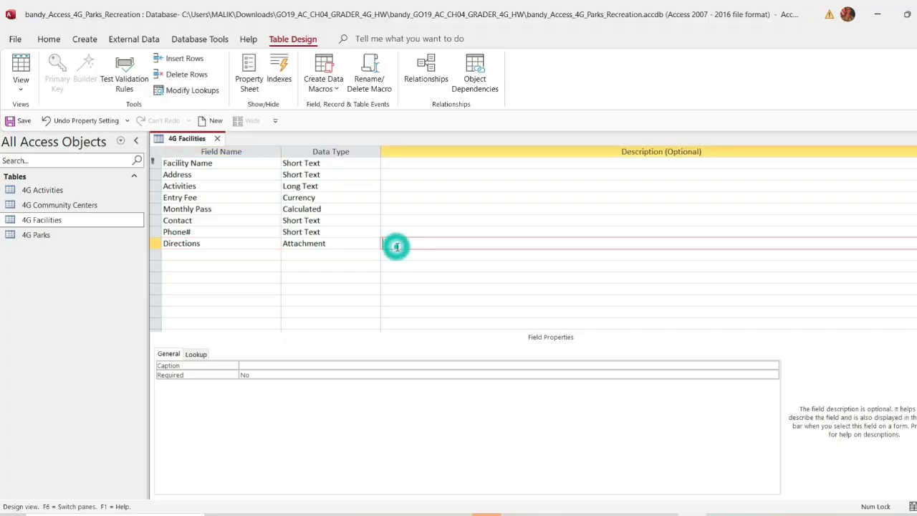
pyautogui.hotkey('ctrl', 'v')
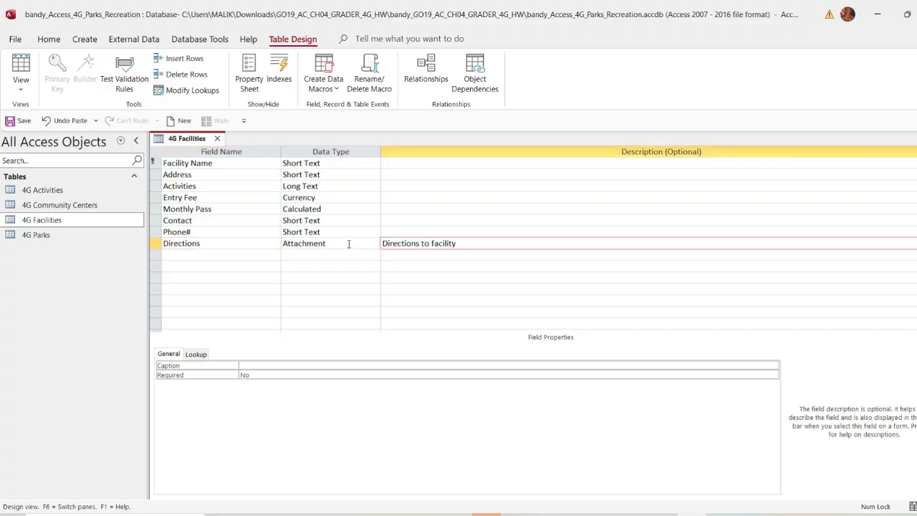
# Save the 4G Facilities table design and show the table in Datasheet view
pyautogui.click(234, 244)
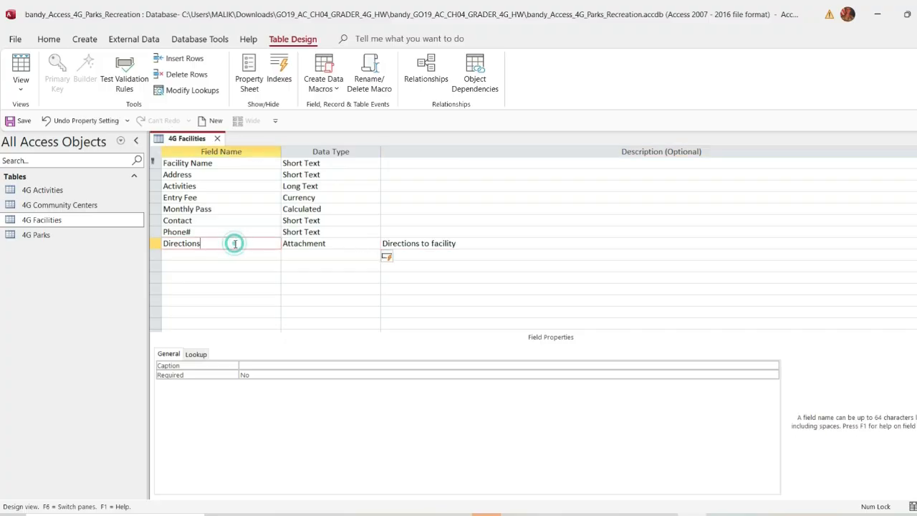
pyautogui.click(9, 123)
pyautogui.rightClick(190, 139)
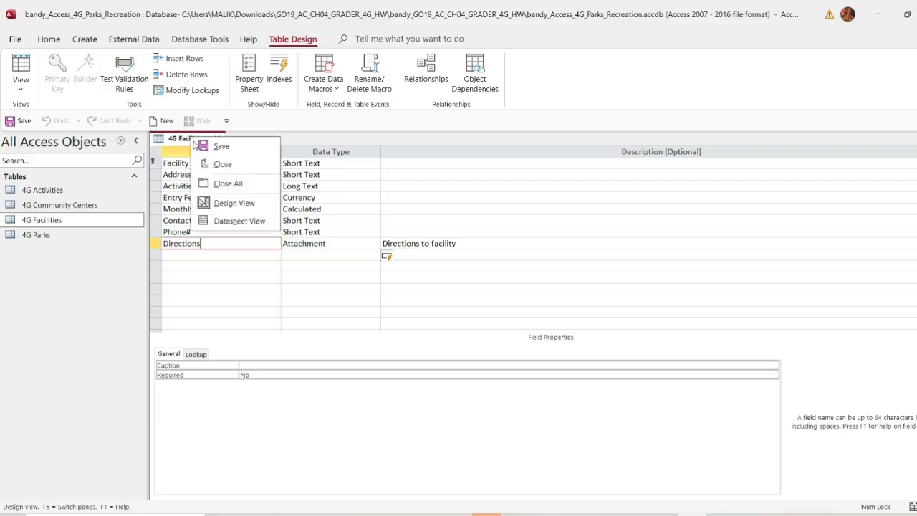
pyautogui.click(237, 221)
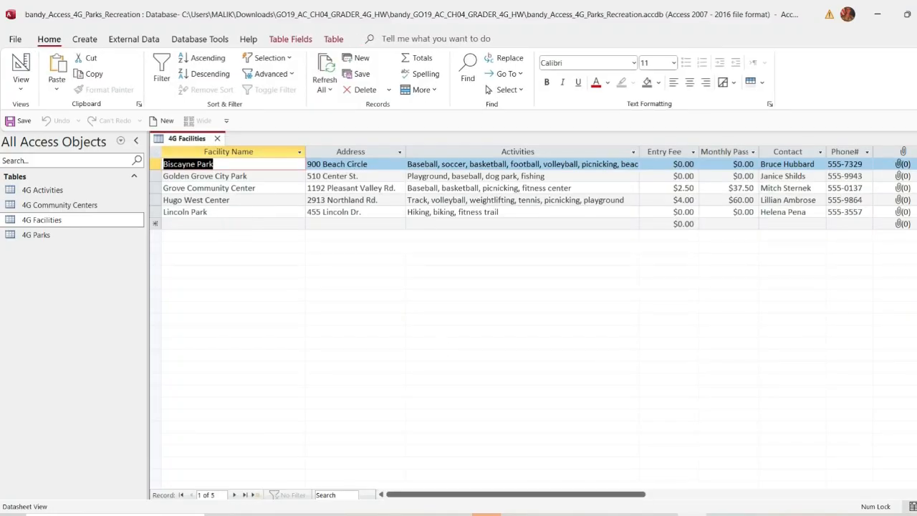
# Switch to the Word instructions, remove the highlight from step 7 and highlight step 8 in yellow
pyautogui.click(669, 511)
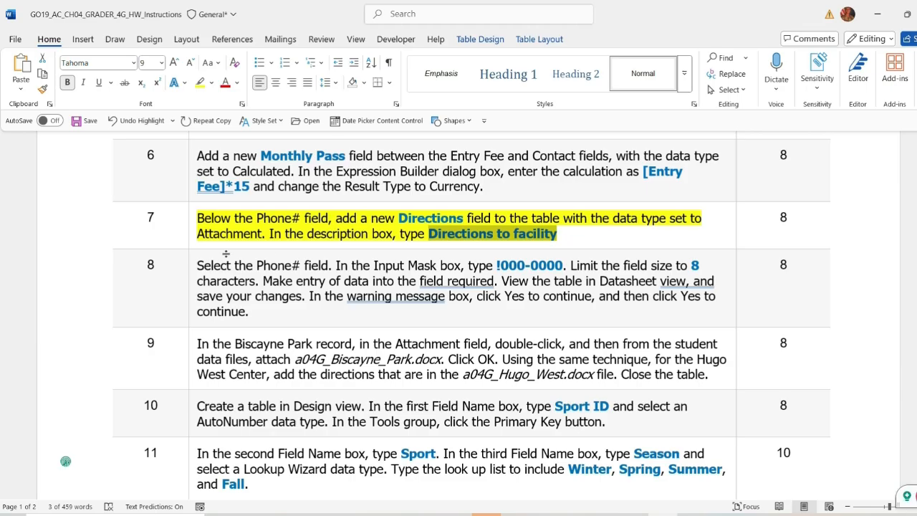
pyautogui.click(192, 243)
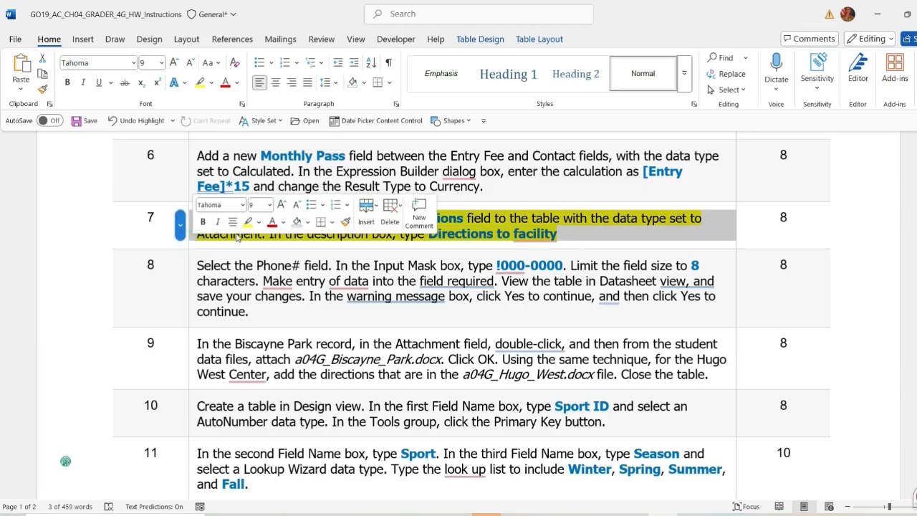
pyautogui.click(258, 222)
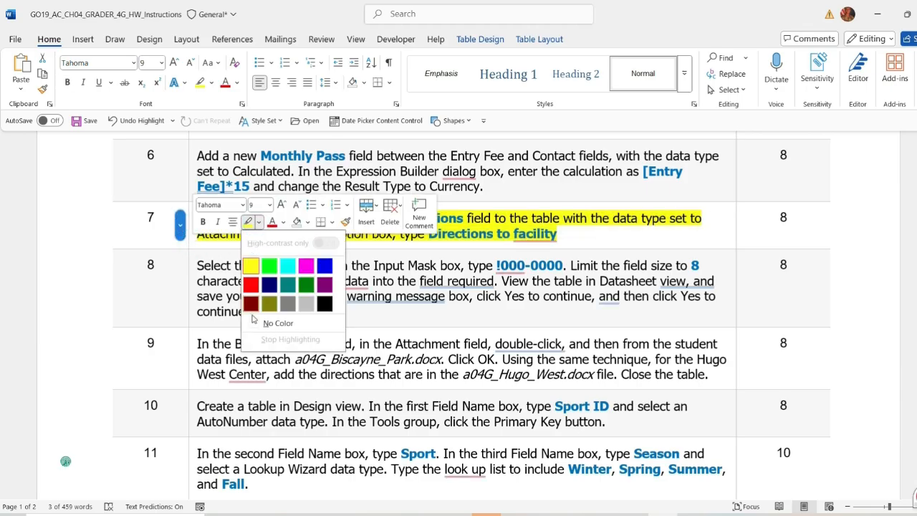
pyautogui.click(265, 324)
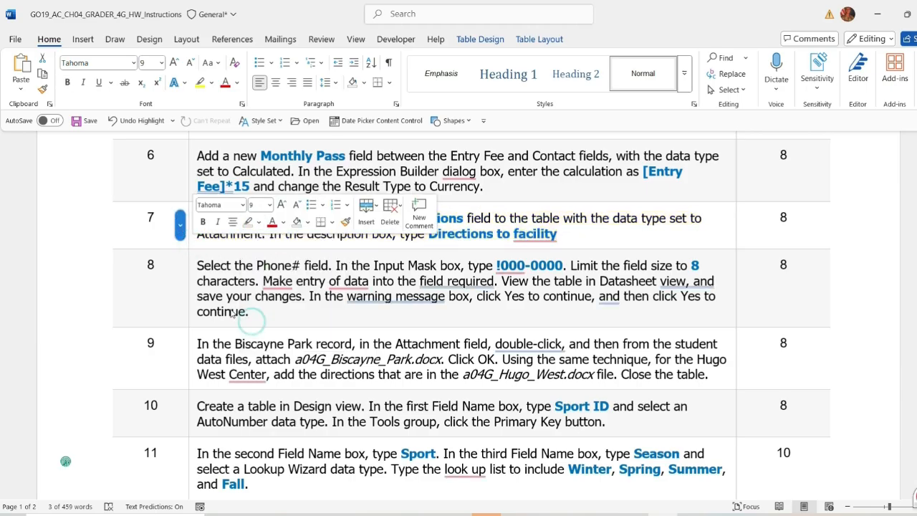
pyautogui.click(189, 322)
pyautogui.click(193, 323)
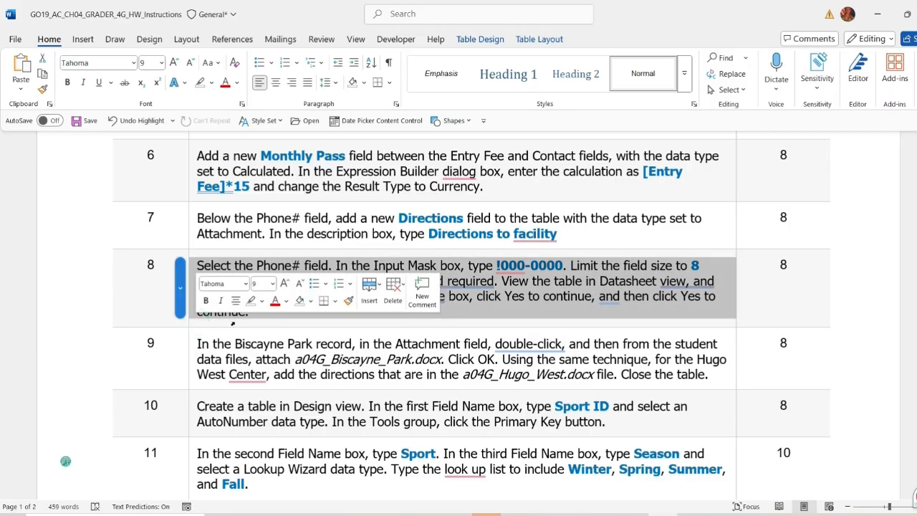
pyautogui.click(263, 301)
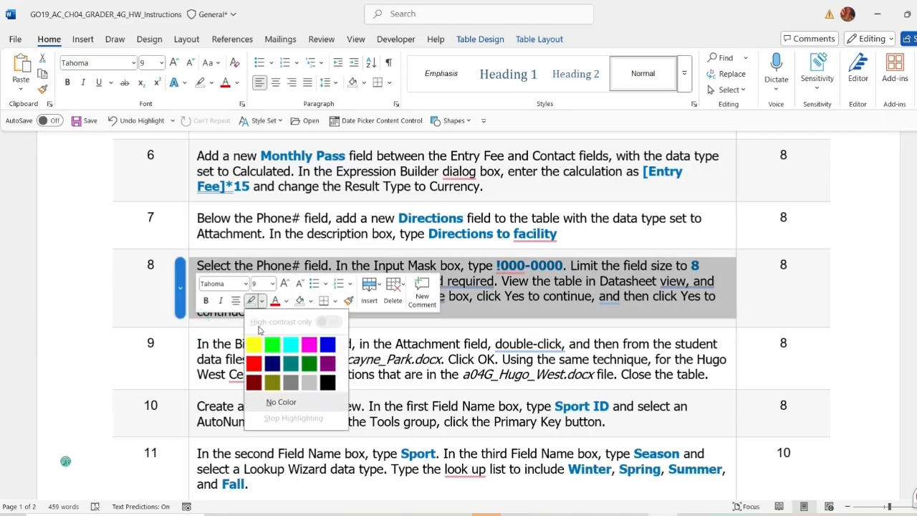
pyautogui.click(254, 349)
pyautogui.click(254, 318)
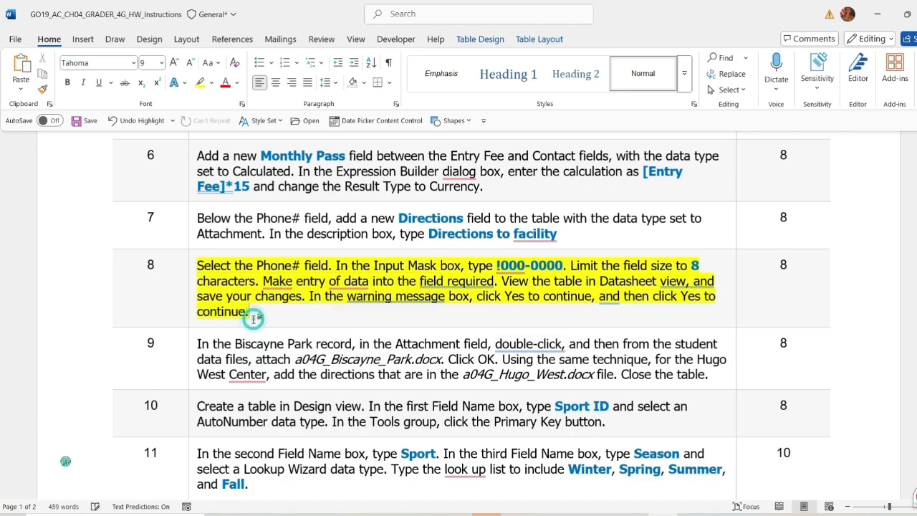
# Copy the input mask !000-0000 from step 8 in Word, and show the 4G Facilities table in Design view in Access
pyautogui.scroll(-1, 305, 315)
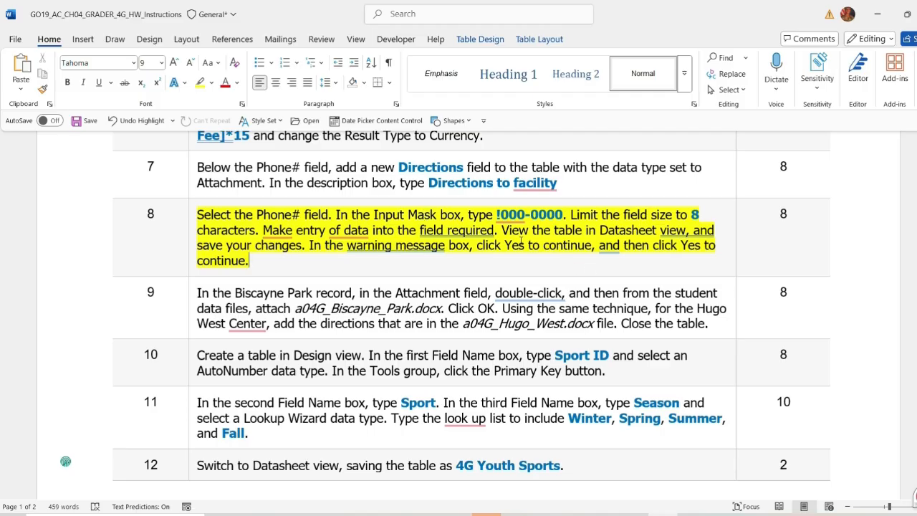
pyautogui.moveTo(498, 215); pyautogui.dragTo(543, 208)
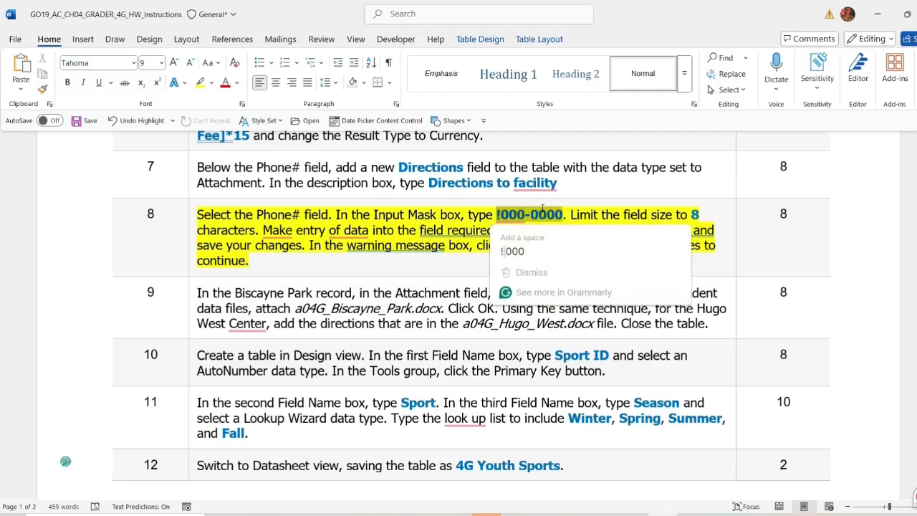
pyautogui.hotkey('ctrl', 'c')
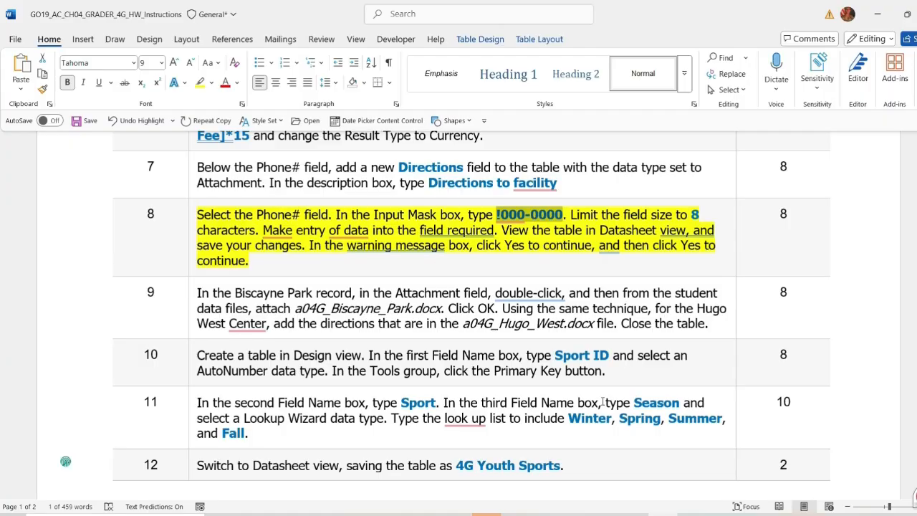
pyautogui.click(696, 511)
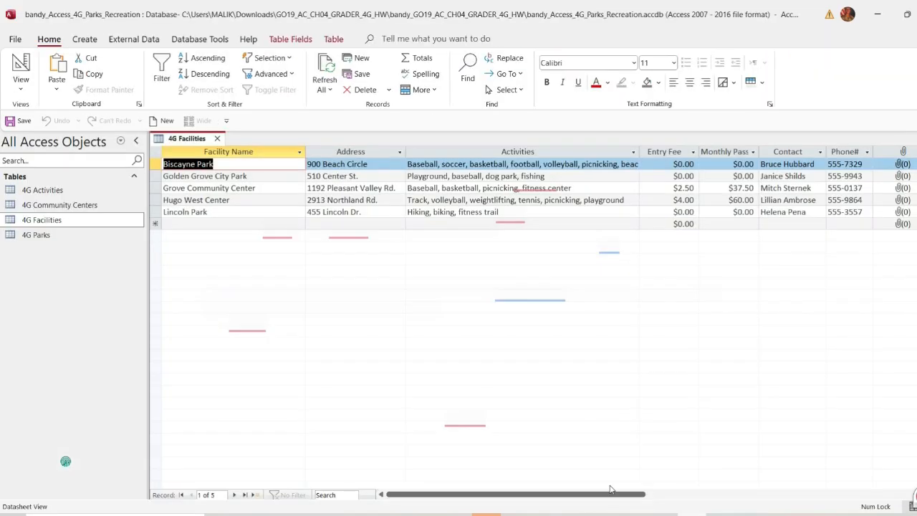
pyautogui.rightClick(171, 142)
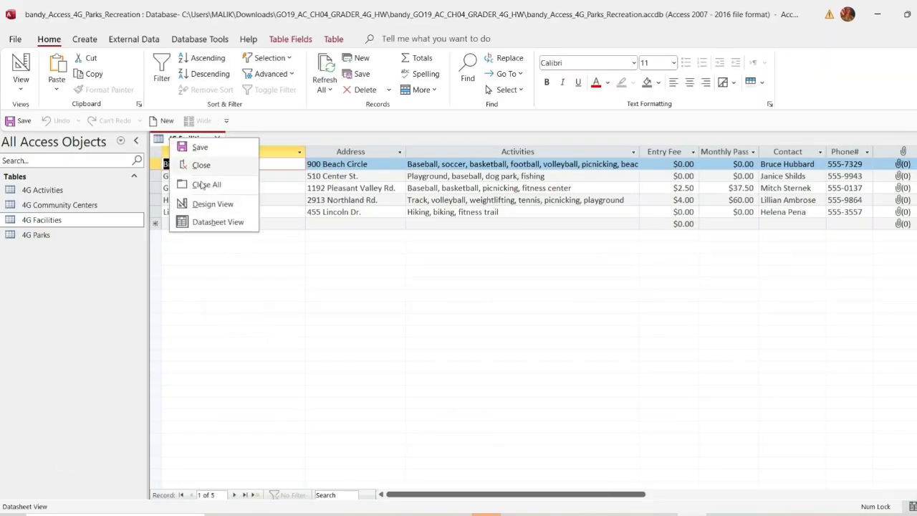
pyautogui.click(211, 207)
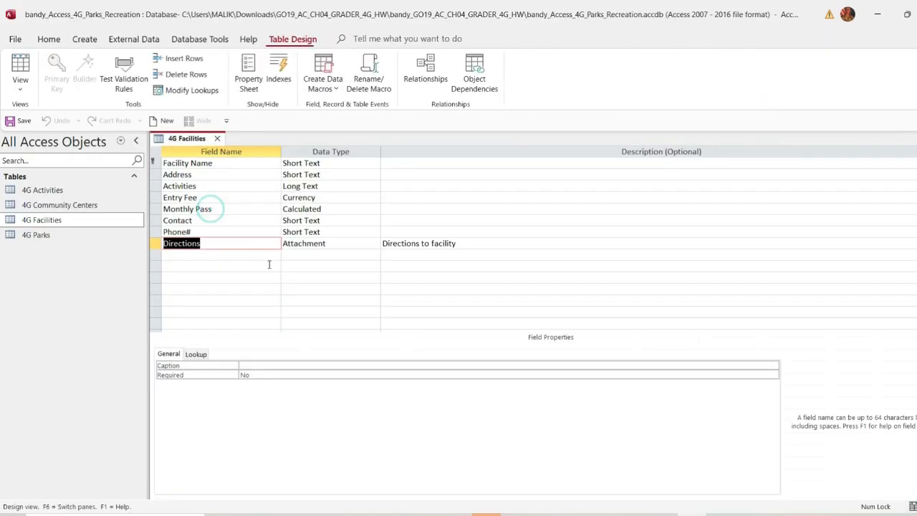
# Start the Input Mask Wizard for the Phone# field and replace the Phone Number mask with the copied !000-0000
pyautogui.click(204, 233)
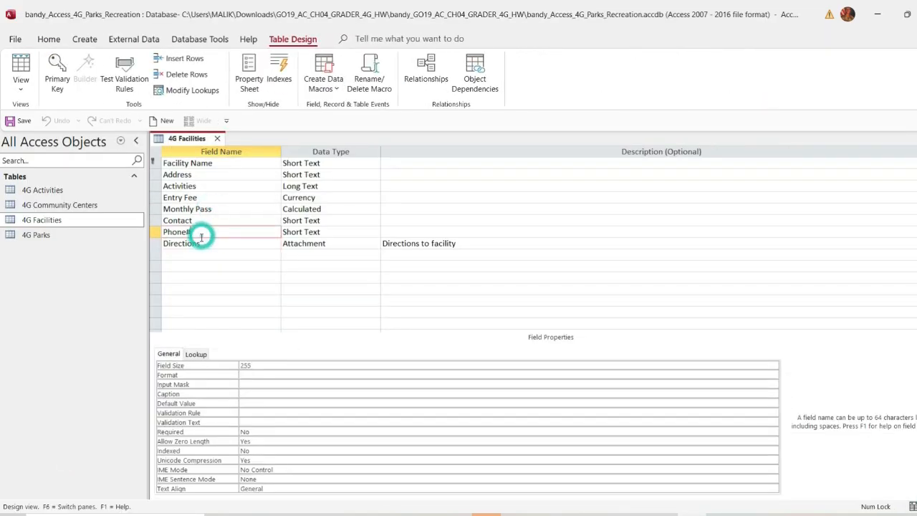
pyautogui.click(246, 384)
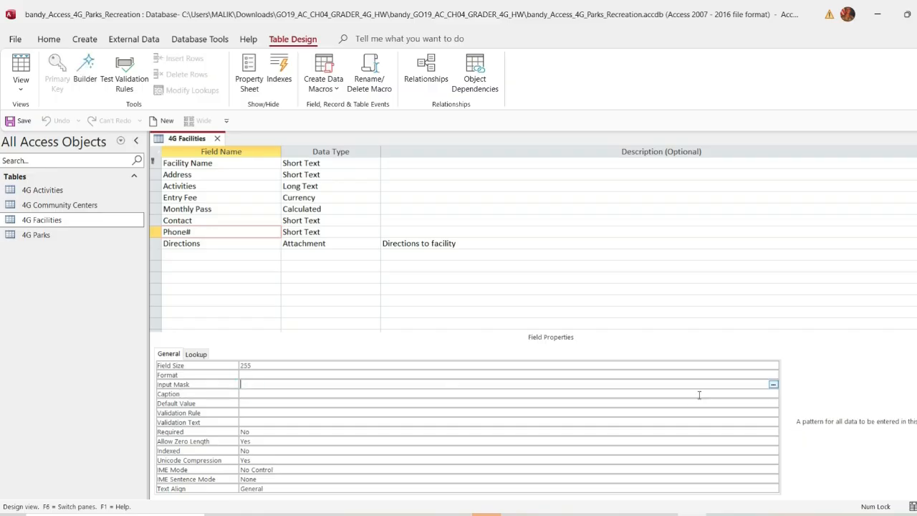
pyautogui.click(773, 384)
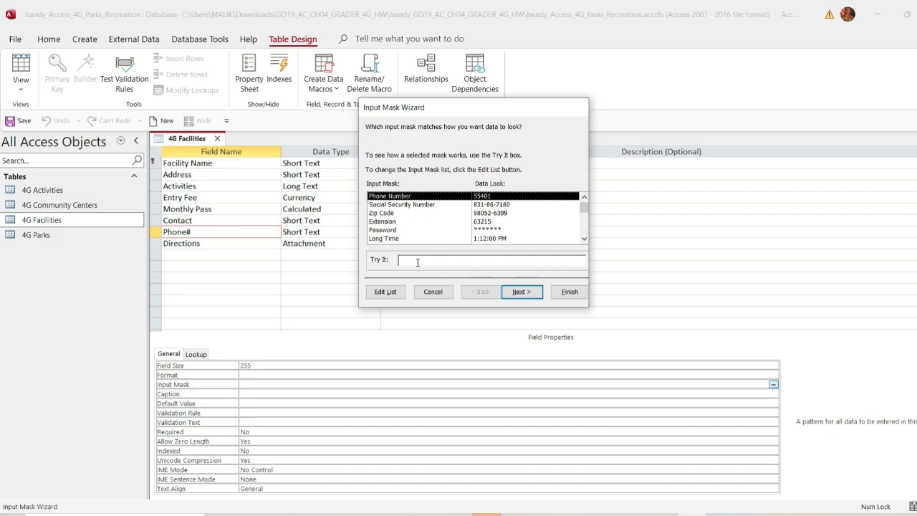
pyautogui.click(521, 291)
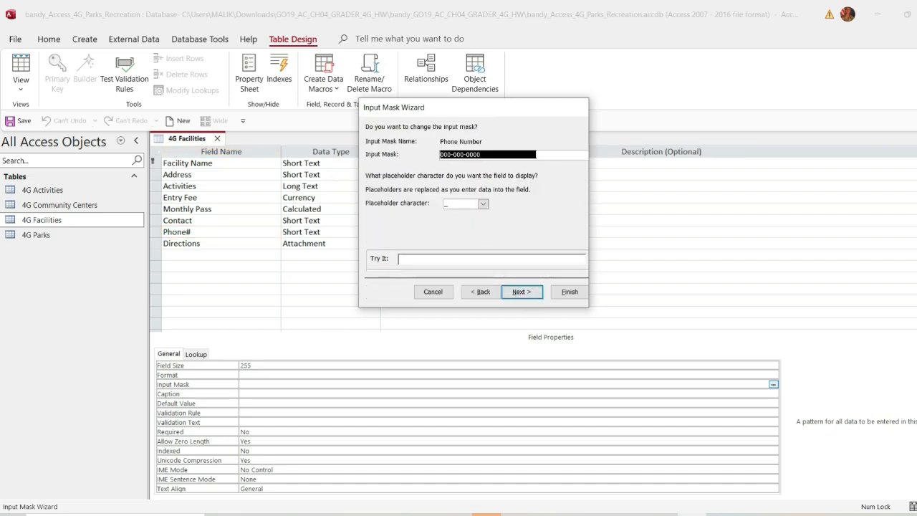
pyautogui.hotkey('ctrl', 'v')
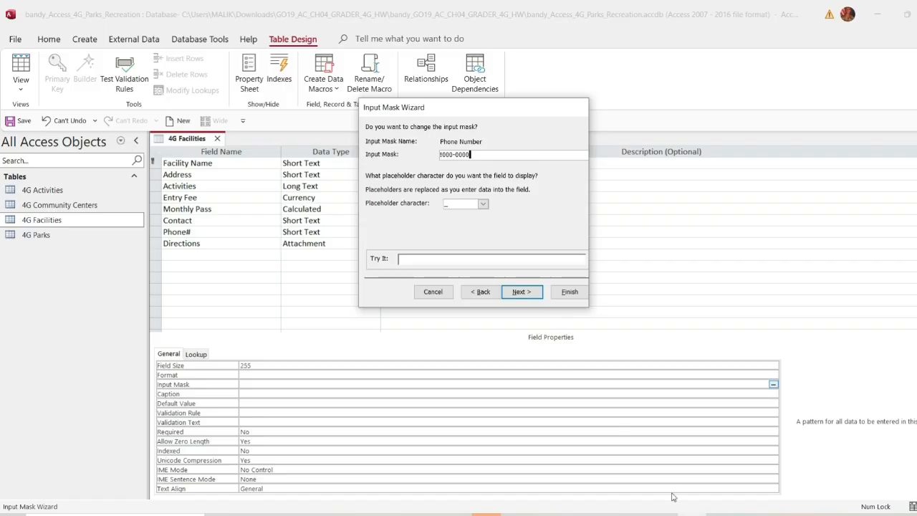
pyautogui.click(663, 514)
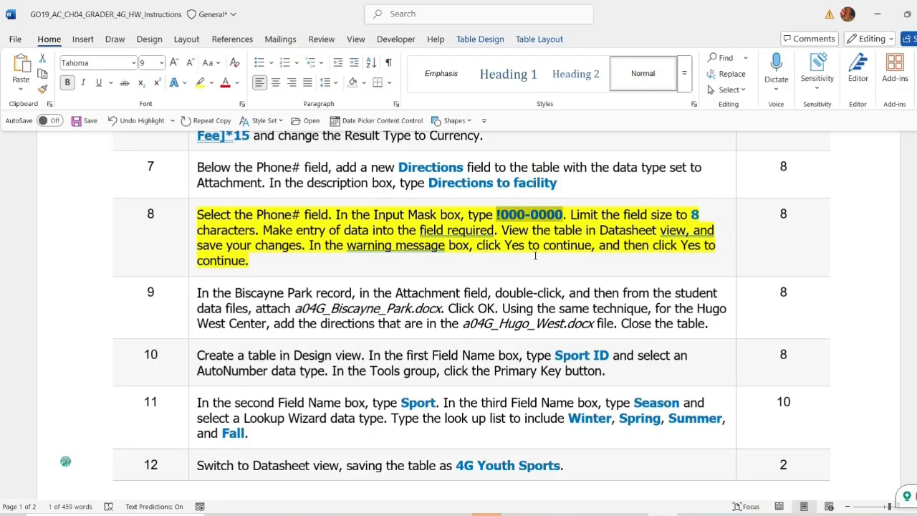
pyautogui.hotkey('alt', 'Tab')
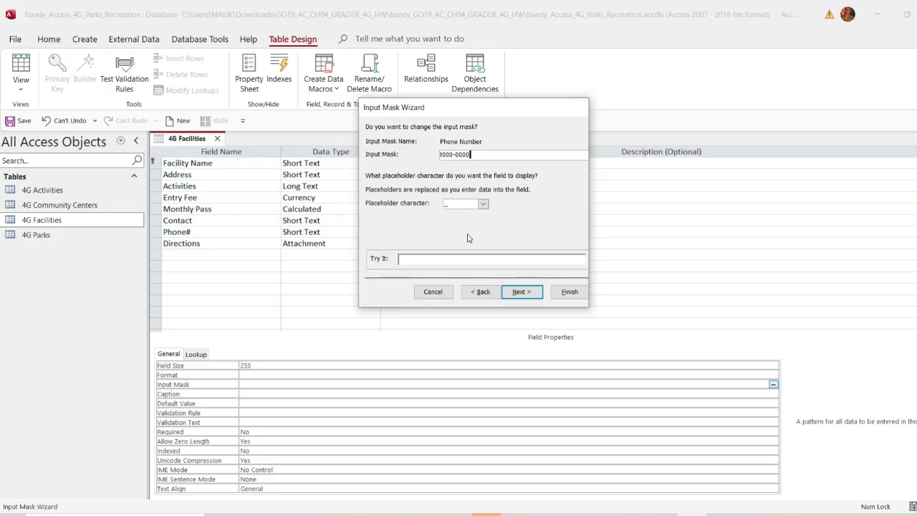
# Complete the Input Mask Wizard for Phone#, storing the data without the symbols in the mask
pyautogui.click(518, 292)
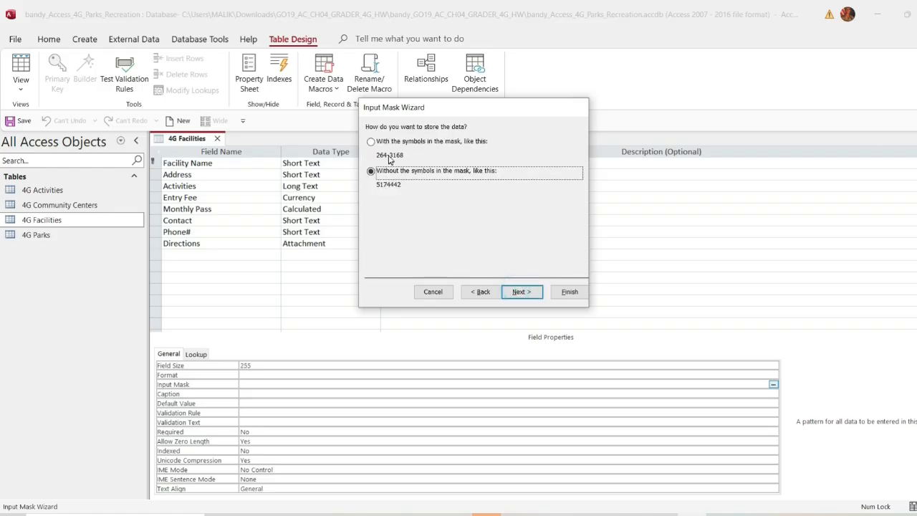
pyautogui.click(480, 292)
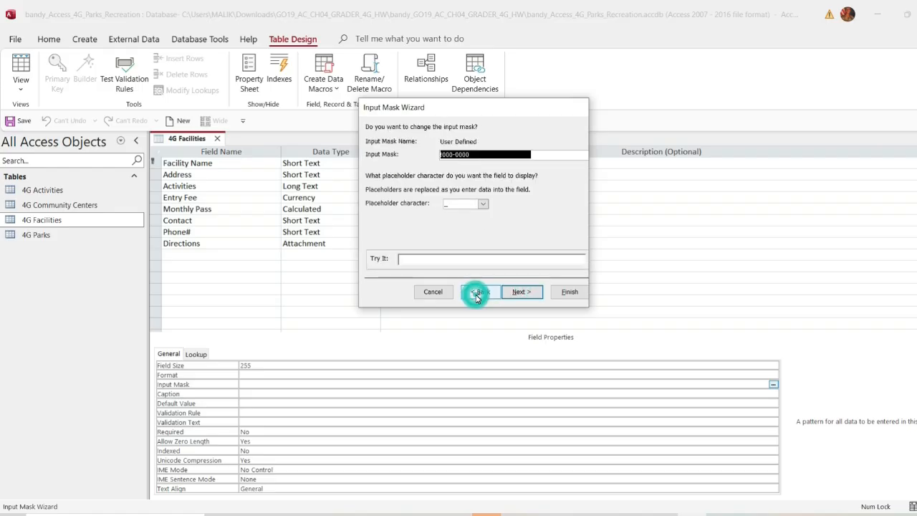
pyautogui.click(478, 293)
pyautogui.click(513, 292)
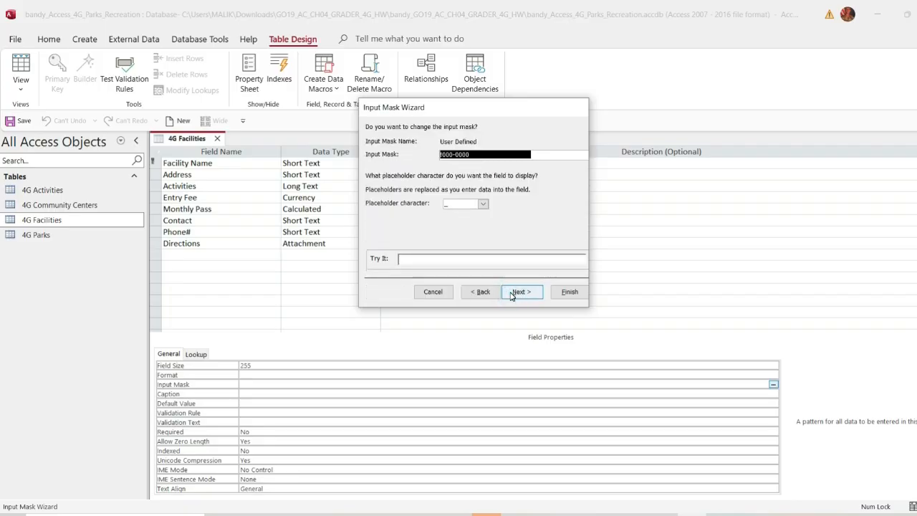
pyautogui.click(513, 293)
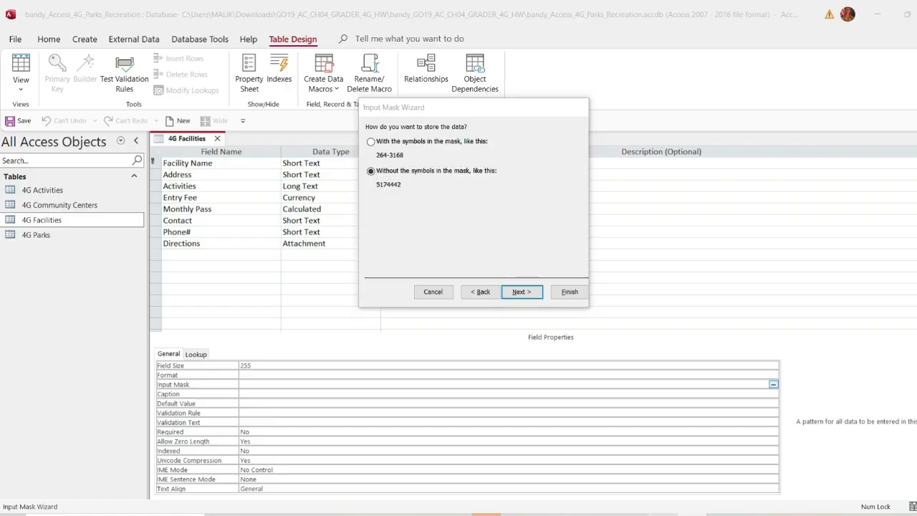
pyautogui.hotkey('alt', 'Tab')
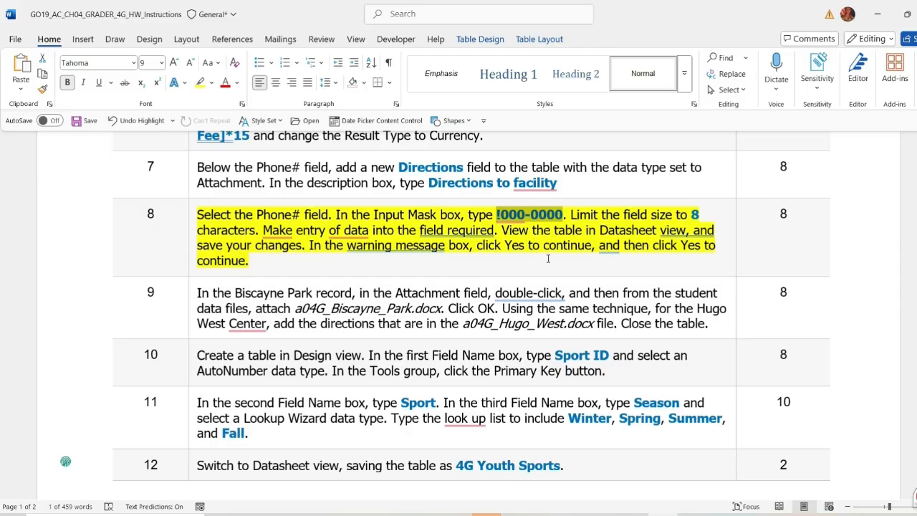
pyautogui.hotkey('alt', 'Tab')
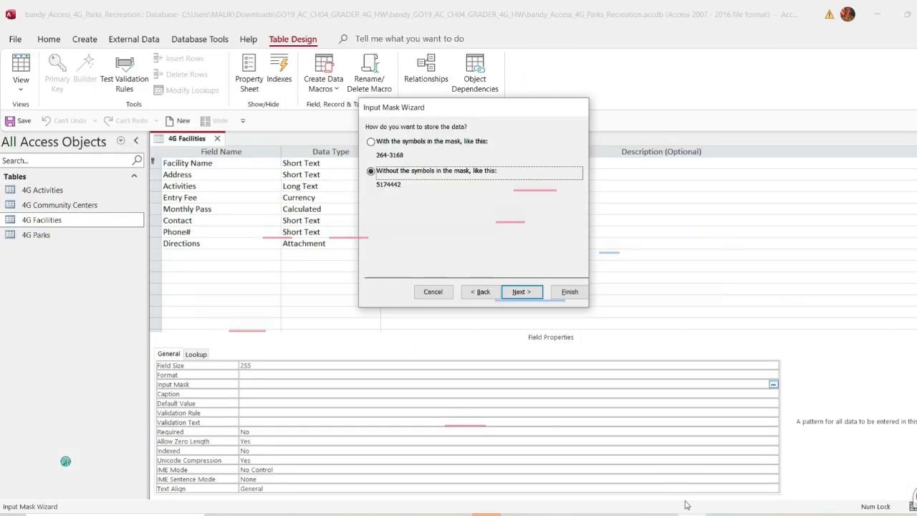
pyautogui.click(525, 296)
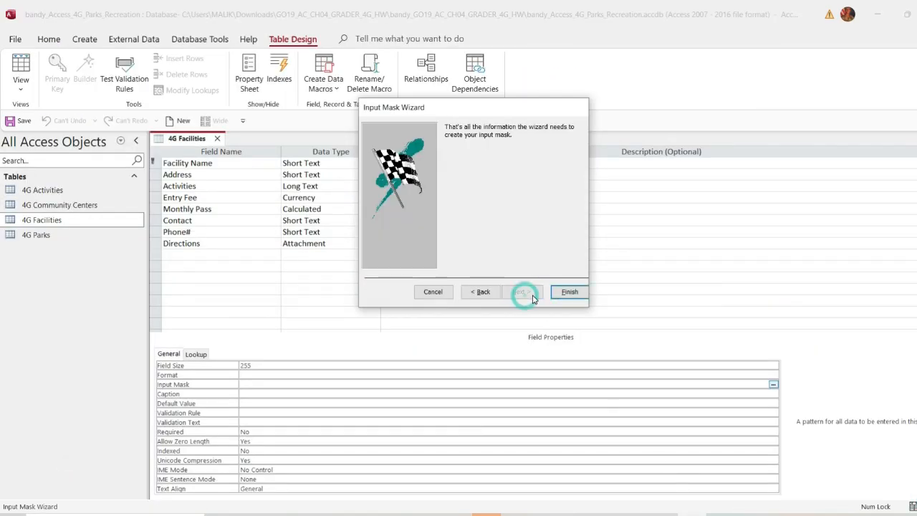
pyautogui.click(577, 293)
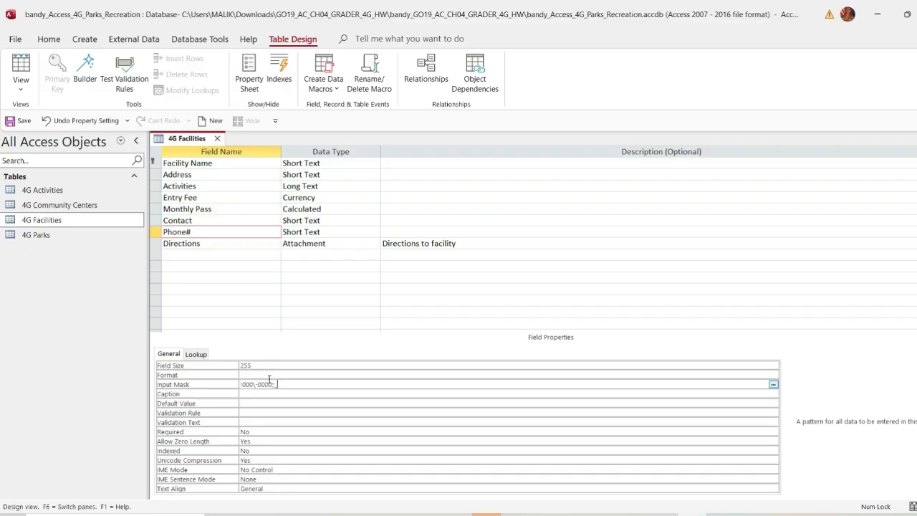
# Set the Phone# field's size to 8 characters
pyautogui.moveTo(254, 367); pyautogui.dragTo(239, 368)
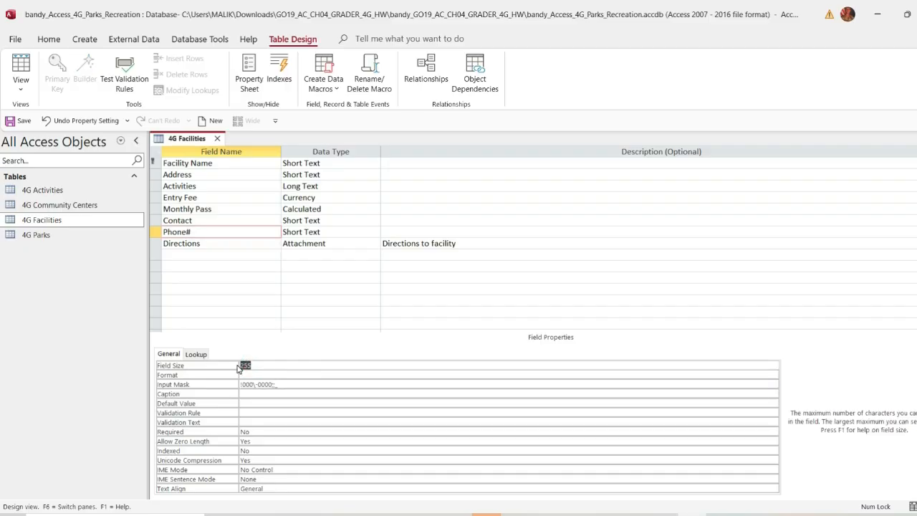
pyautogui.write('8')
pyautogui.press('Return')
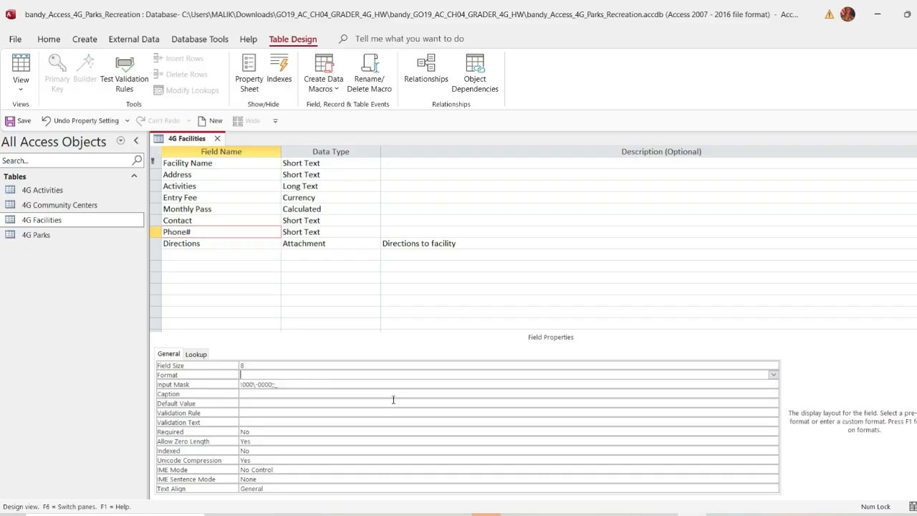
# Check step 8 in the Word instructions, and in Access set the Phone# field's Required property to Yes
pyautogui.click(651, 515)
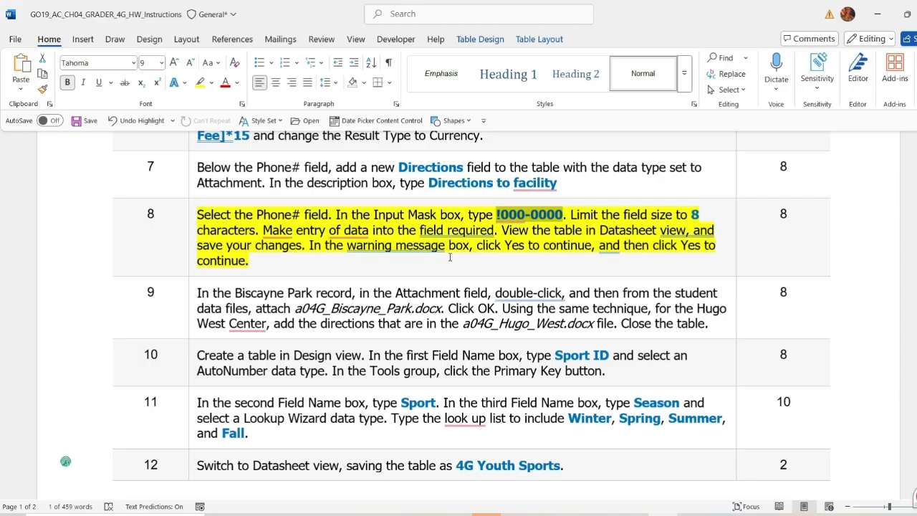
pyautogui.moveTo(454, 247)
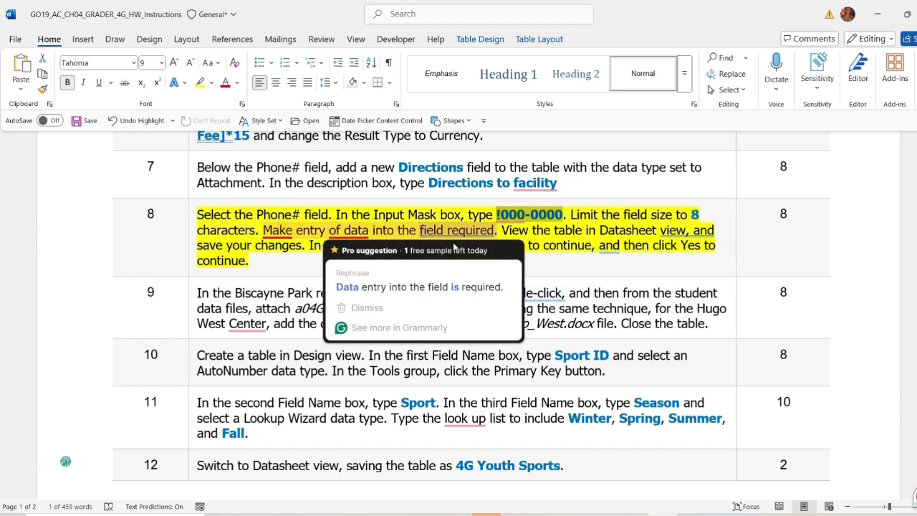
pyautogui.click(650, 514)
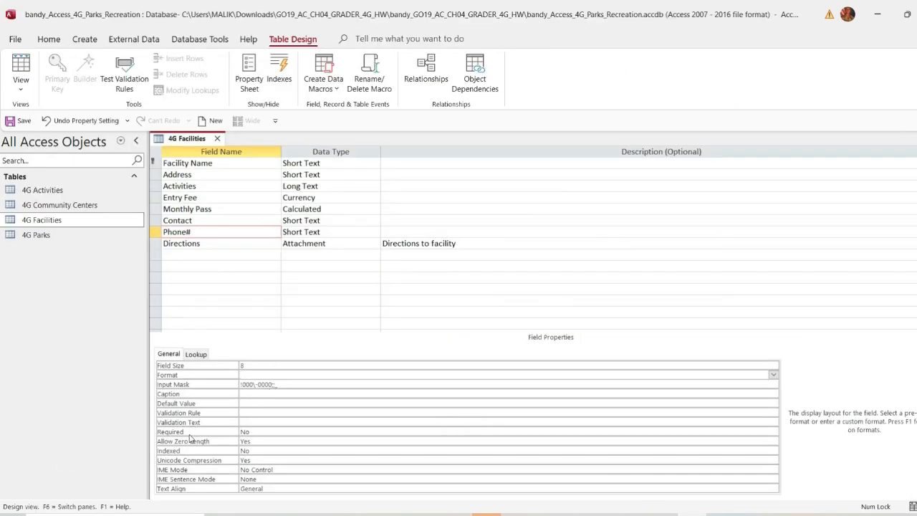
pyautogui.click(253, 432)
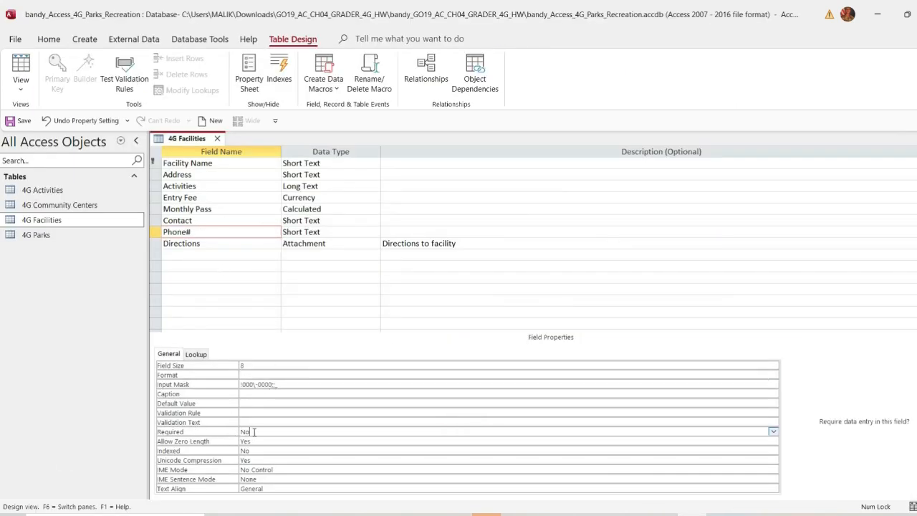
pyautogui.click(774, 431)
pyautogui.click(259, 442)
# Save the 4G Facilities table design, accepting the shorter field size and the testing of existing data against the new rules
pyautogui.click(11, 120)
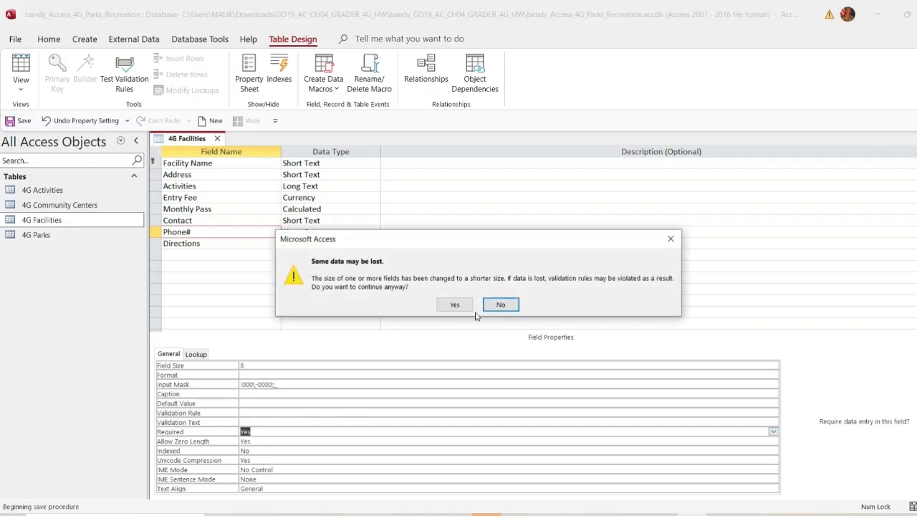
pyautogui.click(453, 304)
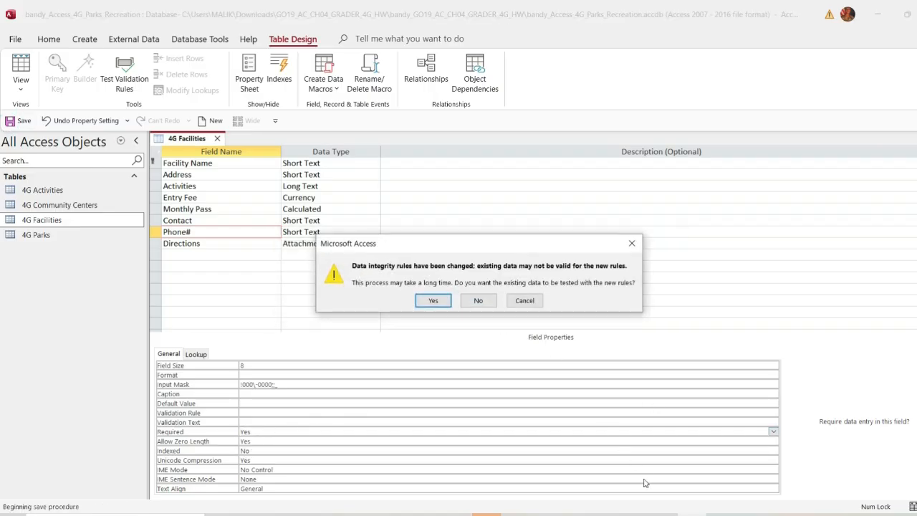
pyautogui.click(434, 301)
# Switch to the Word instructions and remove the yellow highlight from step 8
pyautogui.hotkey('alt', 'Tab')
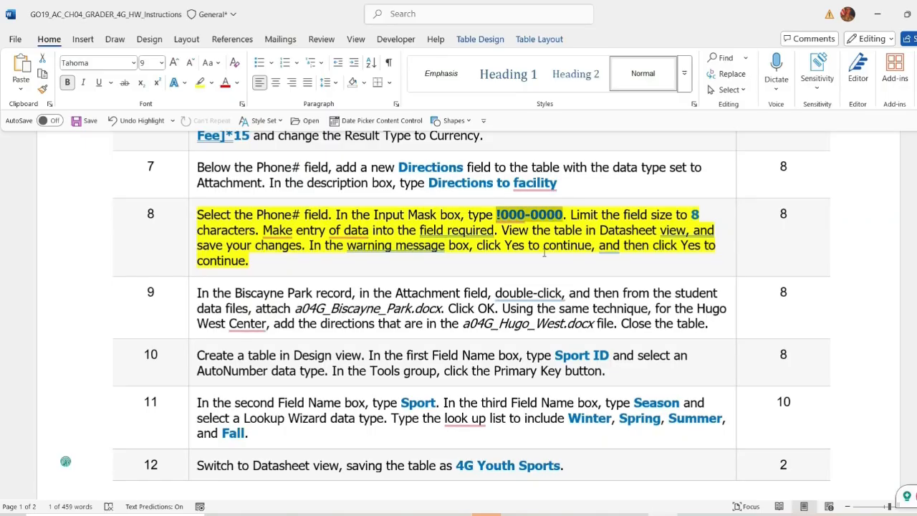
pyautogui.click(188, 273)
pyautogui.click(256, 250)
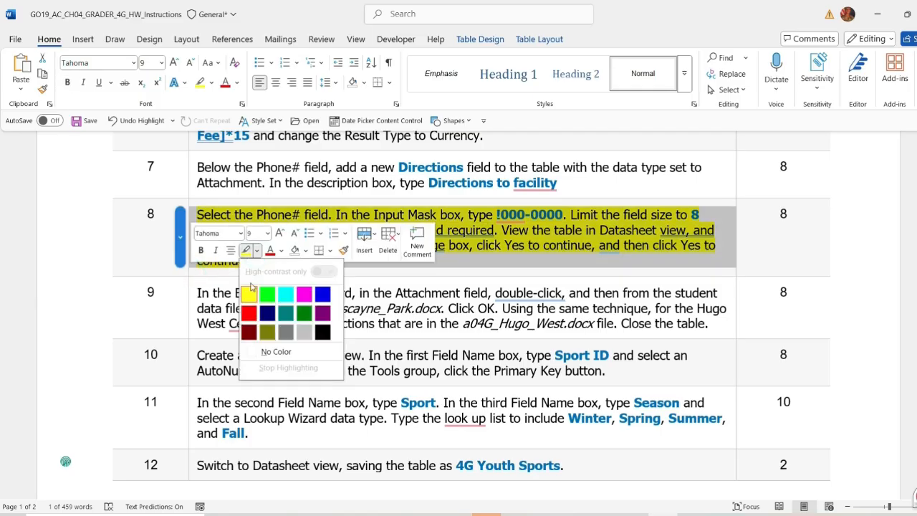
pyautogui.click(259, 351)
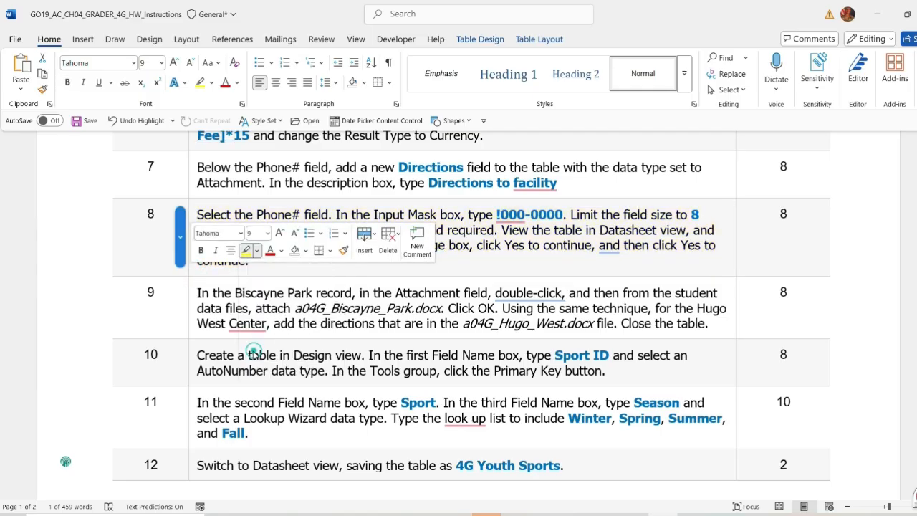
# Highlight the step 9 instruction text in yellow
pyautogui.click(190, 330)
pyautogui.click(257, 307)
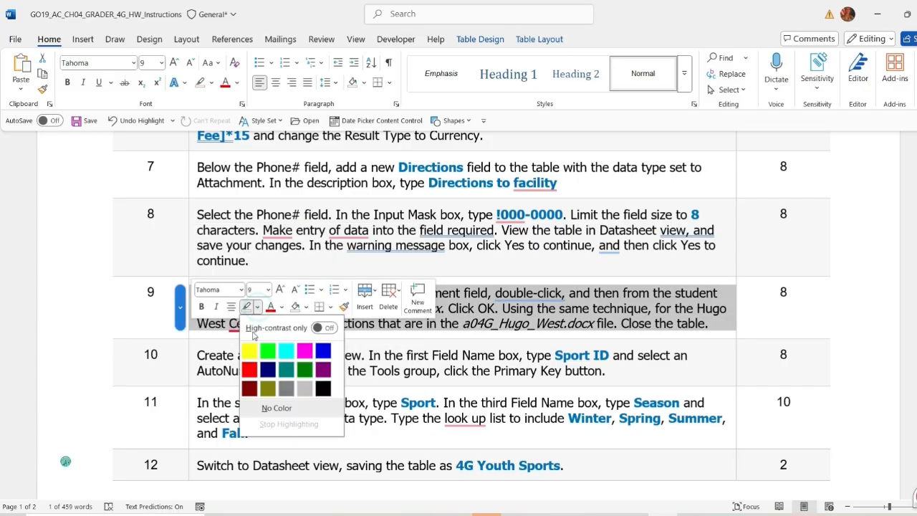
pyautogui.click(250, 349)
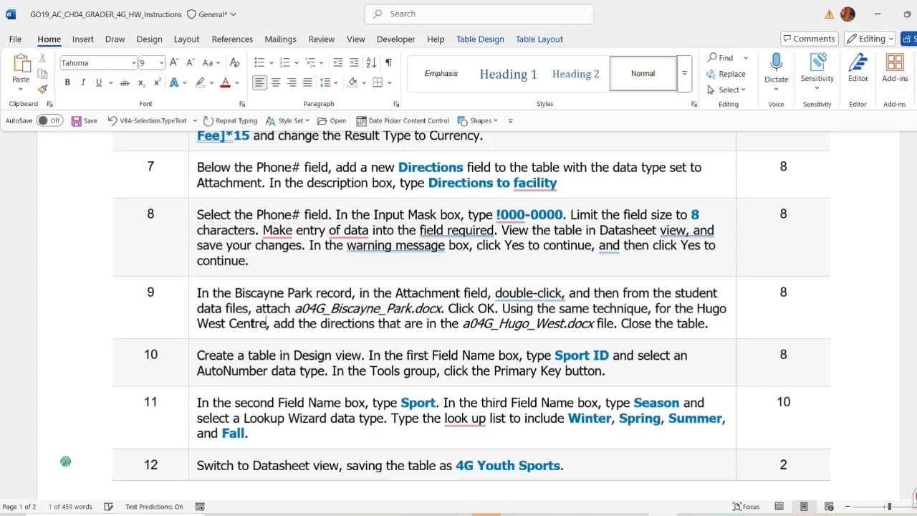
pyautogui.click(191, 323)
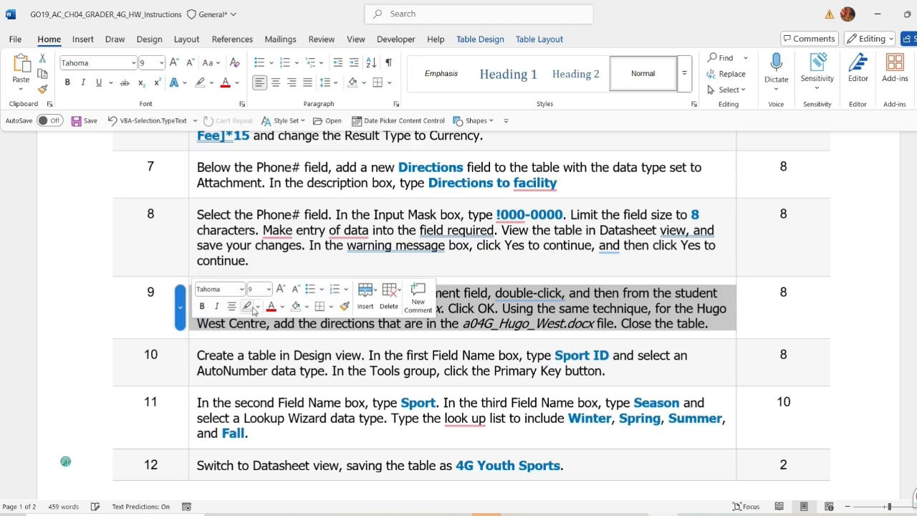
pyautogui.click(258, 308)
pyautogui.click(249, 351)
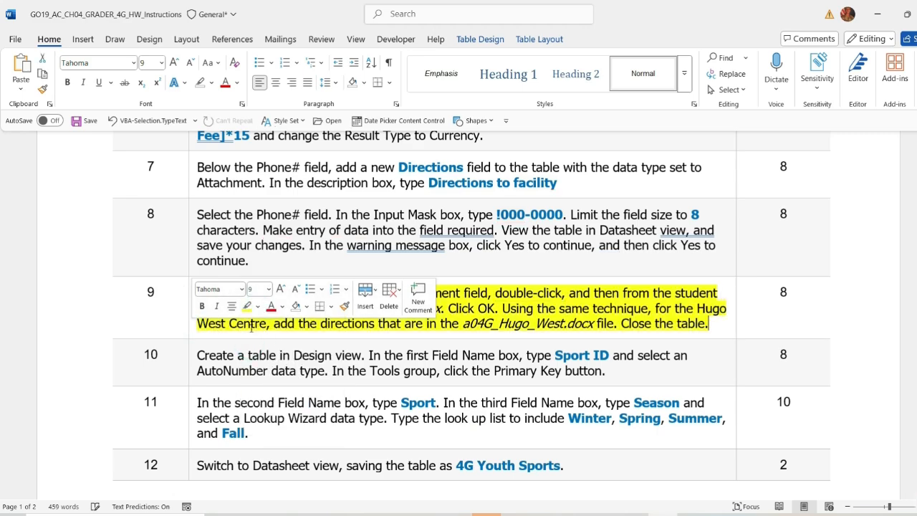
pyautogui.click(251, 324)
pyautogui.scroll(-3, 267, 227)
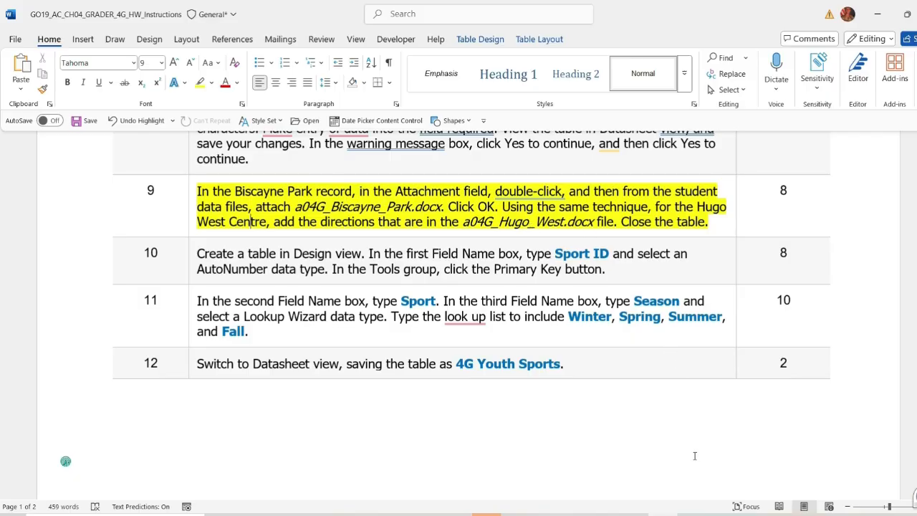
# Switch to Access, show the 4G Facilities table in Datasheet view and select the Biscayne Park record
pyautogui.moveTo(692, 515)
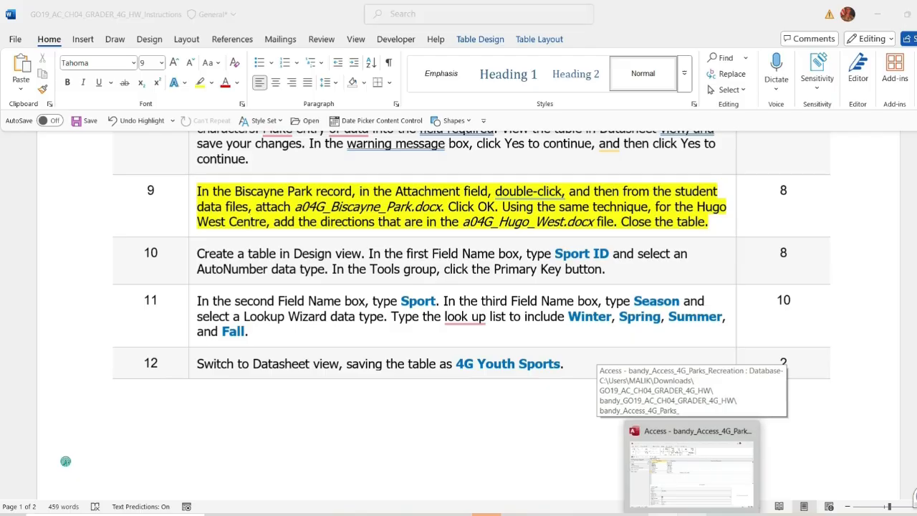
pyautogui.click(685, 473)
pyautogui.click(21, 89)
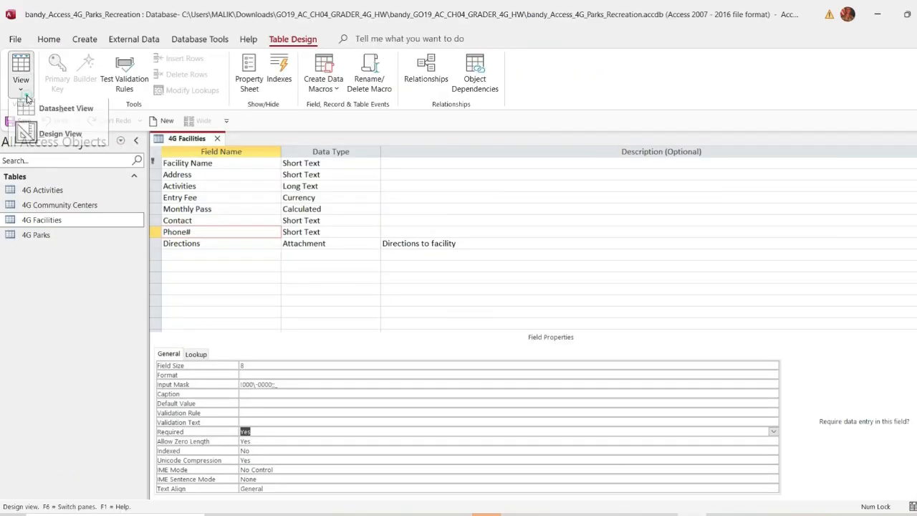
pyautogui.click(54, 107)
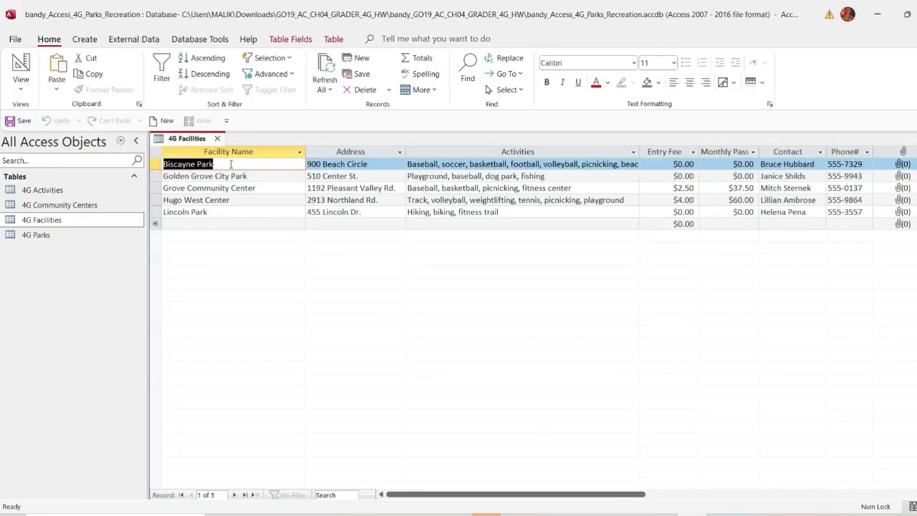
pyautogui.click(156, 164)
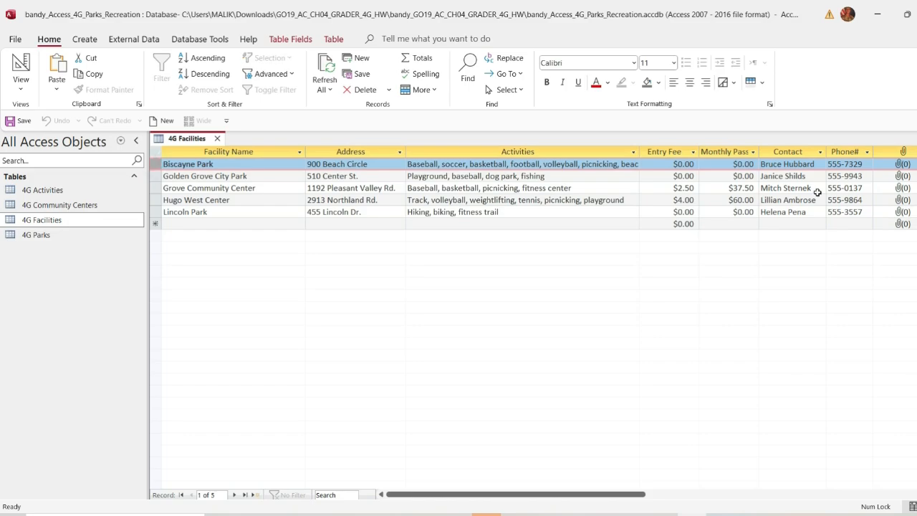
# Attach the file a04G_Biscayne_Park from the bandy_GO19_AC_CH04_GRADER_4G_HW folder in Downloads to the Biscayne Park record
pyautogui.doubleClick(903, 165)
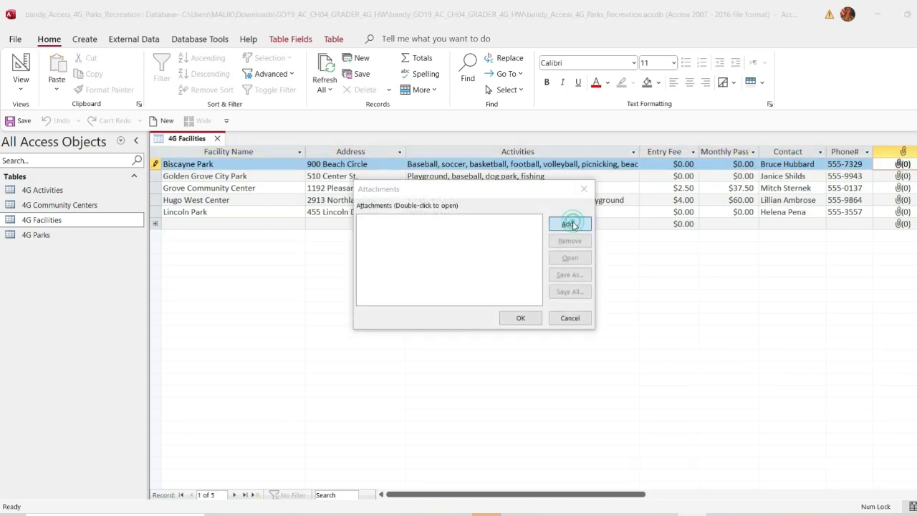
pyautogui.click(570, 224)
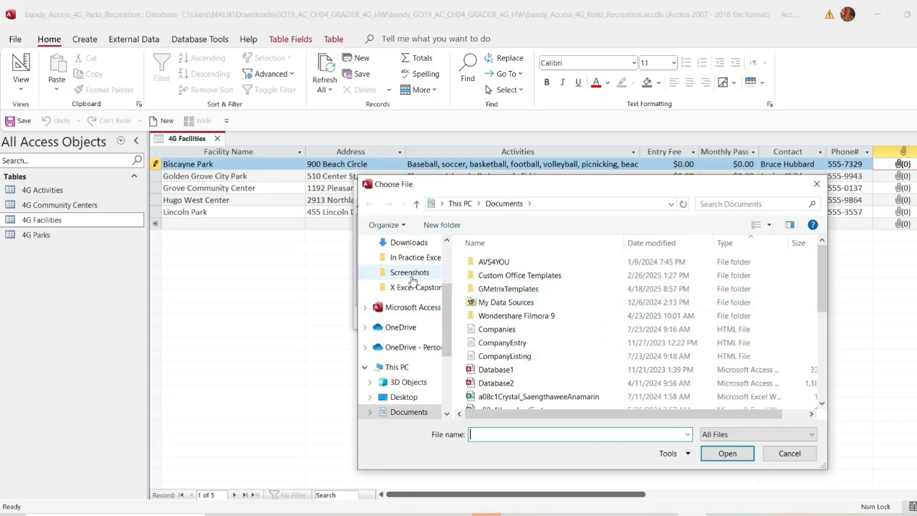
pyautogui.click(409, 242)
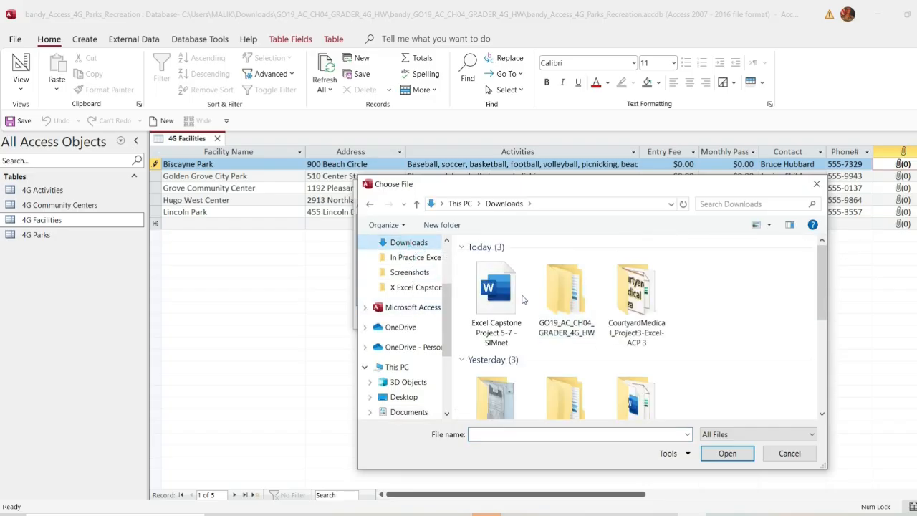
pyautogui.doubleClick(566, 313)
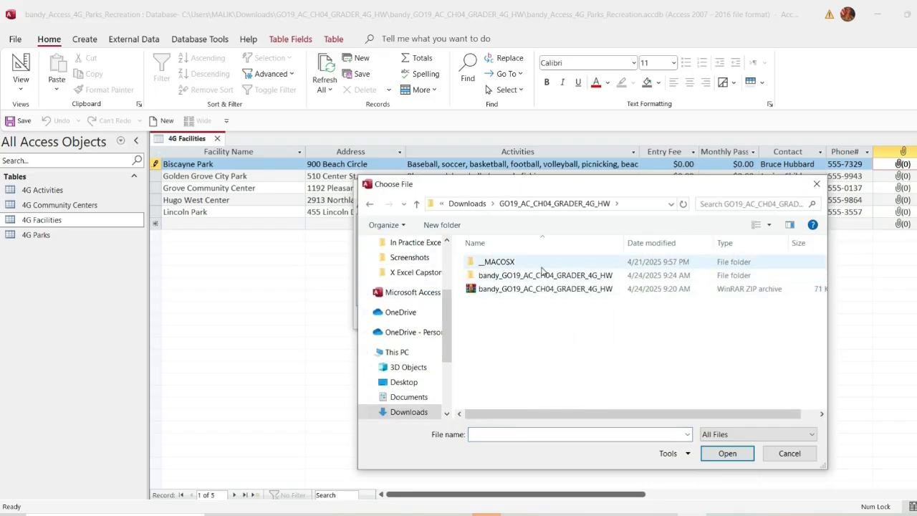
pyautogui.doubleClick(528, 275)
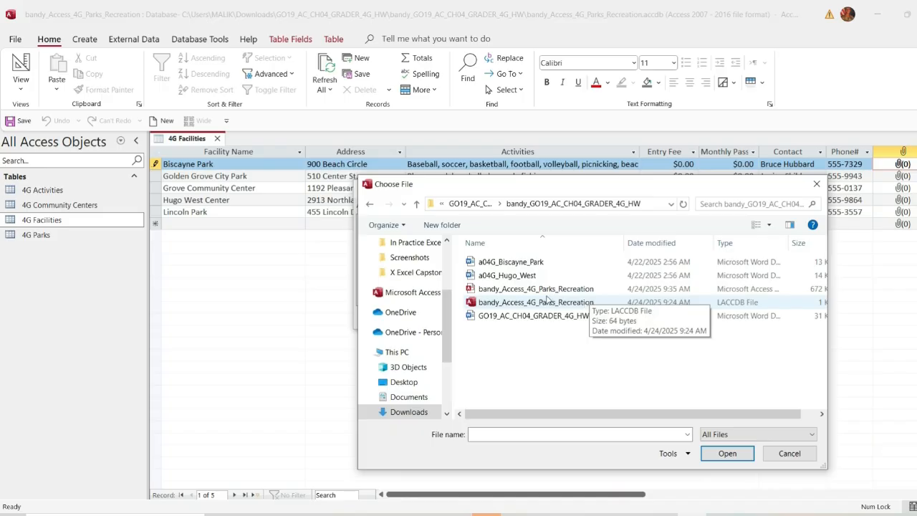
pyautogui.click(528, 263)
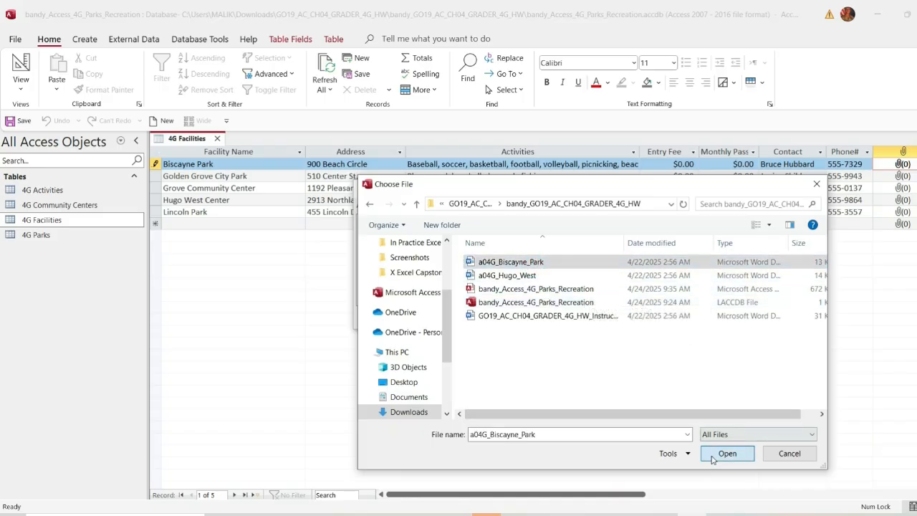
pyautogui.click(727, 453)
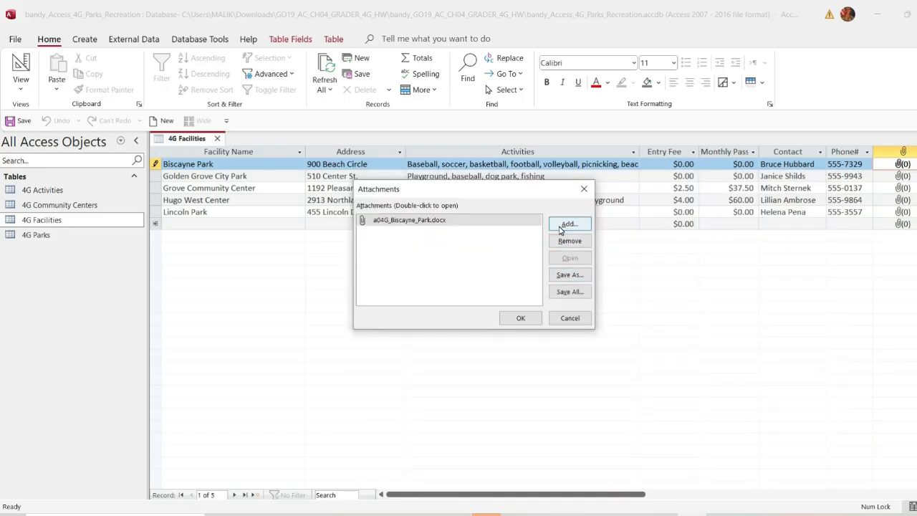
pyautogui.click(521, 318)
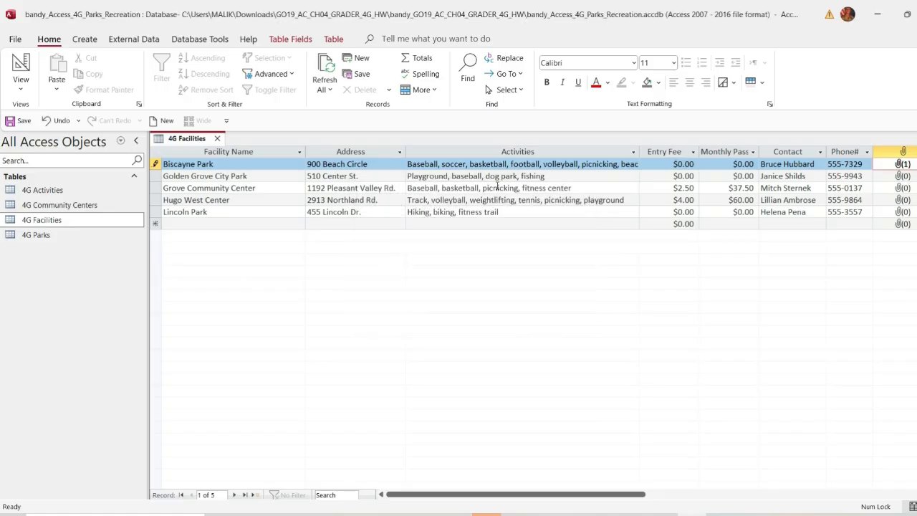
# Check the facility named in step 9 of the Word instructions, and attach a04G_Hugo_West to the Hugo West Center record in Access
pyautogui.click(240, 179)
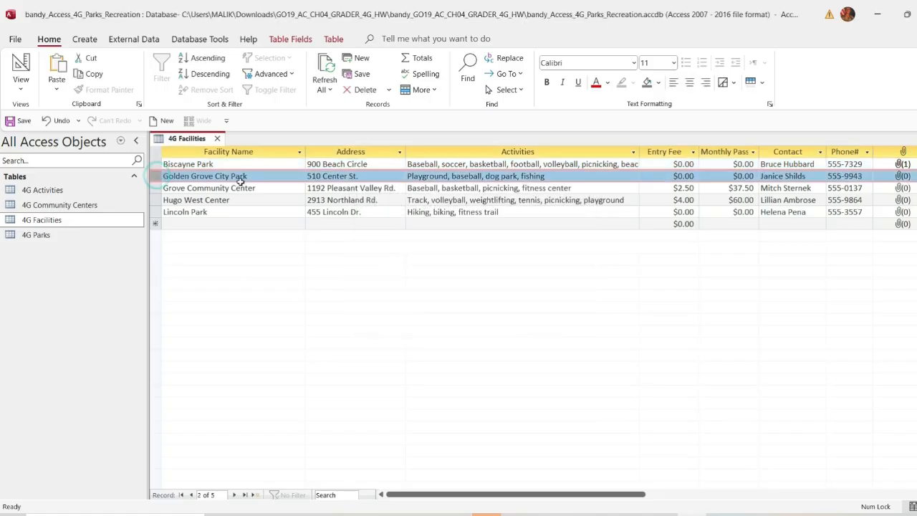
pyautogui.hotkey('alt', 'Tab')
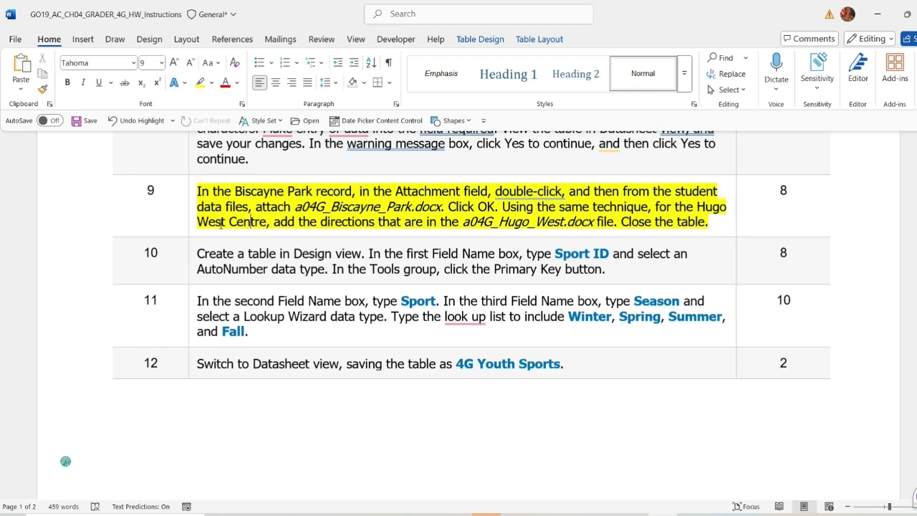
pyautogui.moveTo(198, 221); pyautogui.dragTo(259, 222)
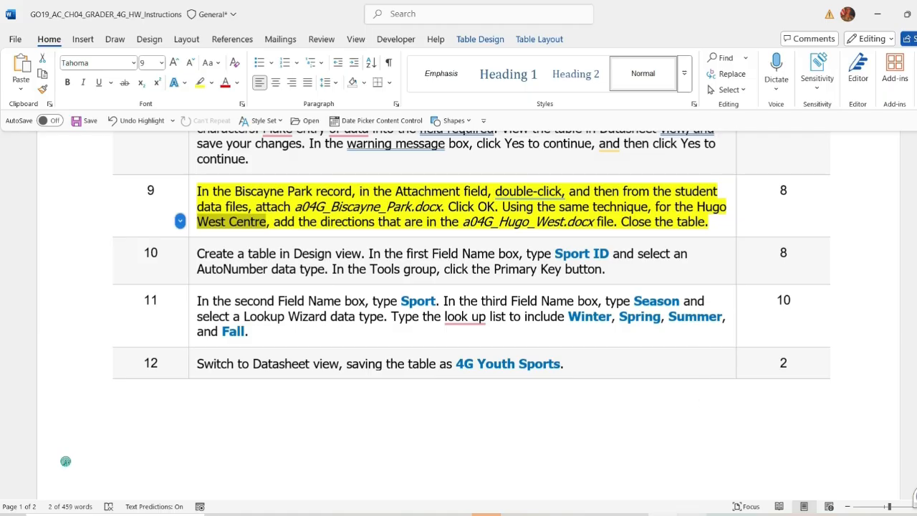
pyautogui.hotkey('alt', 'Tab')
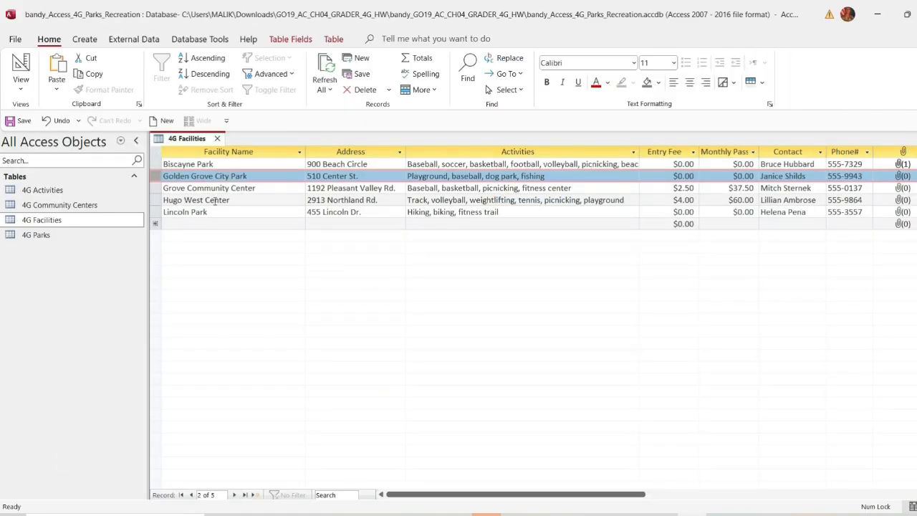
pyautogui.click(155, 200)
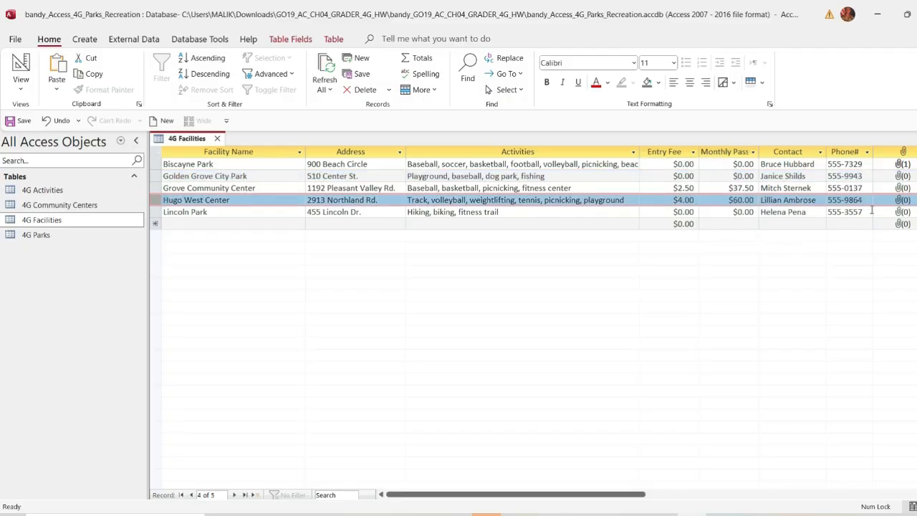
pyautogui.doubleClick(901, 202)
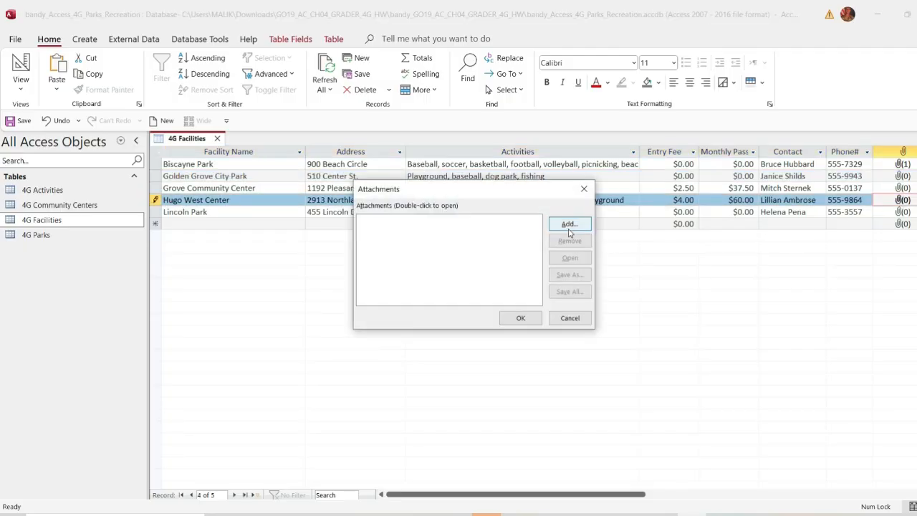
pyautogui.click(568, 225)
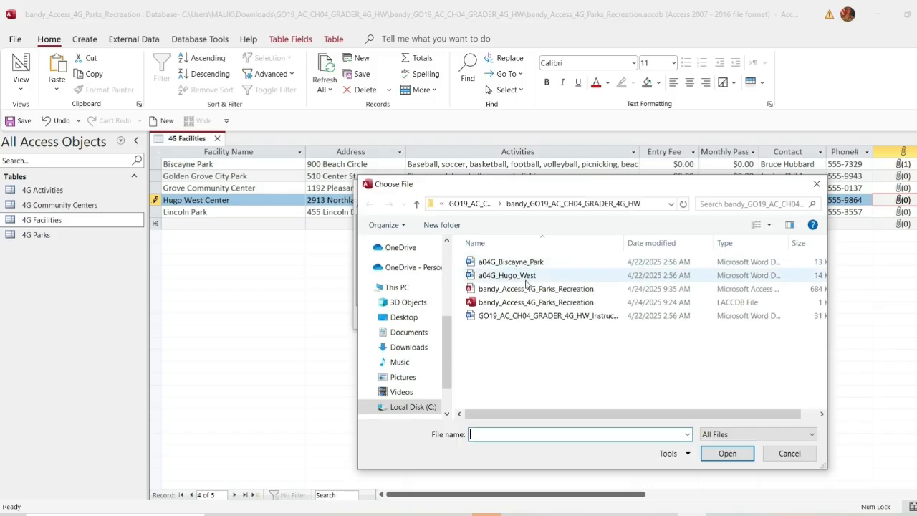
pyautogui.click(529, 276)
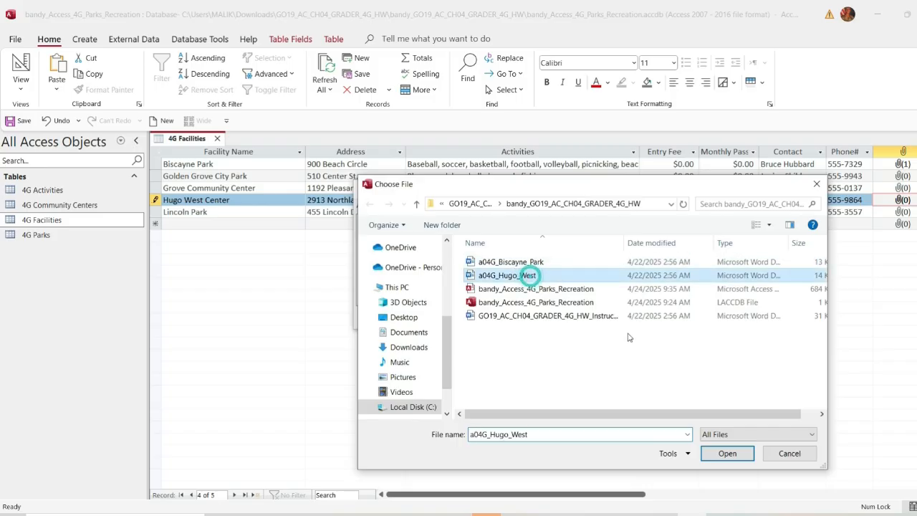
pyautogui.click(727, 454)
pyautogui.click(524, 319)
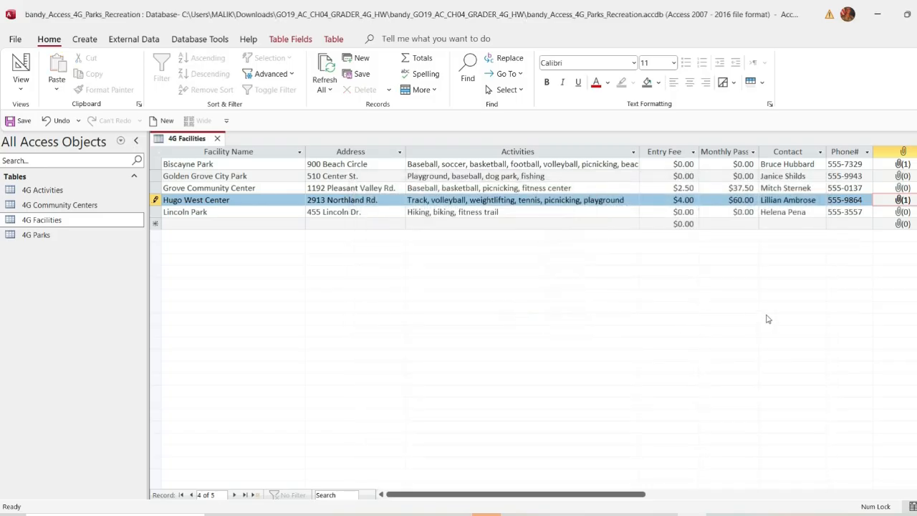
# Check the end of step 9 in the Word instructions, and save and close the 4G Facilities table in Access
pyautogui.hotkey('alt', 'Tab')
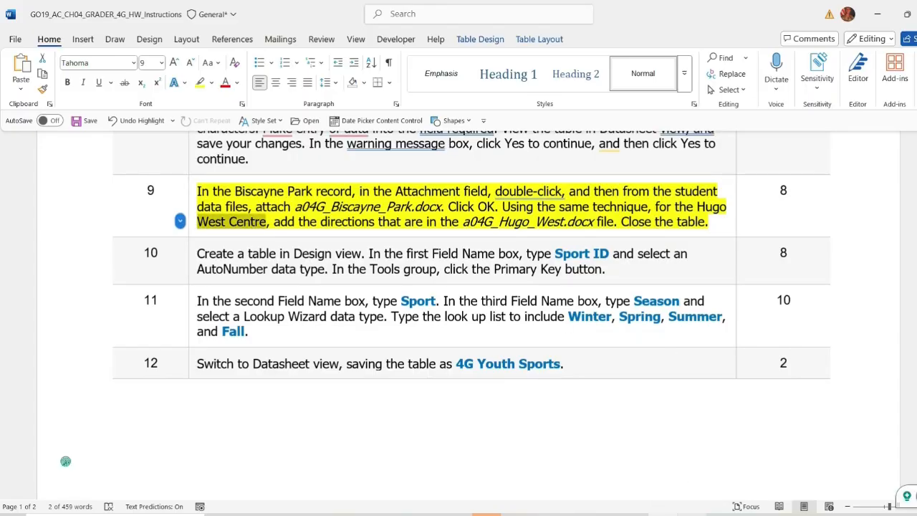
pyautogui.hotkey('alt', 'Tab')
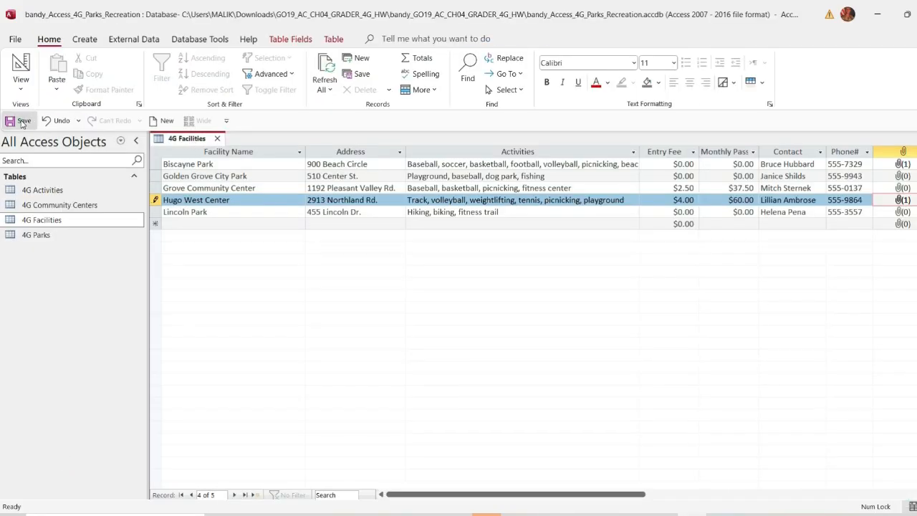
pyautogui.click(19, 121)
pyautogui.click(218, 139)
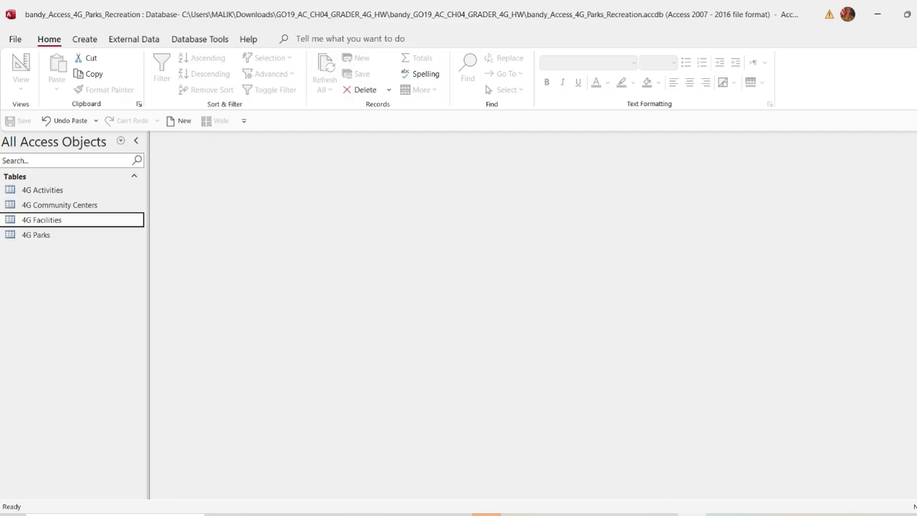
# Switch to the Word instructions and remove the yellow highlight from step 9
pyautogui.hotkey('alt', 'Tab')
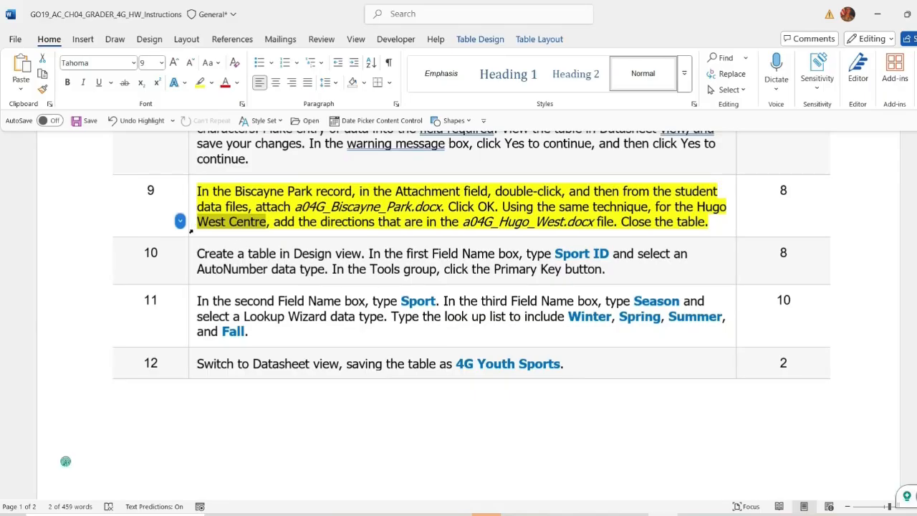
pyautogui.click(190, 229)
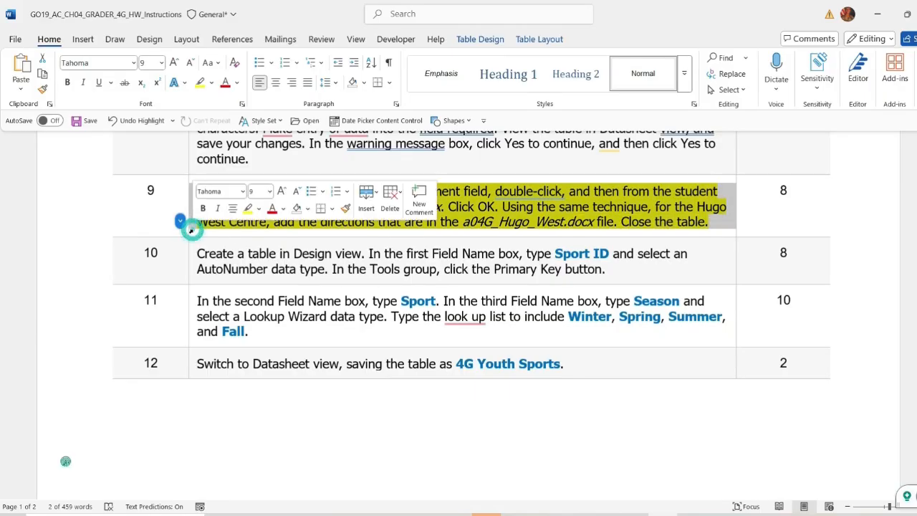
pyautogui.click(259, 208)
pyautogui.click(256, 310)
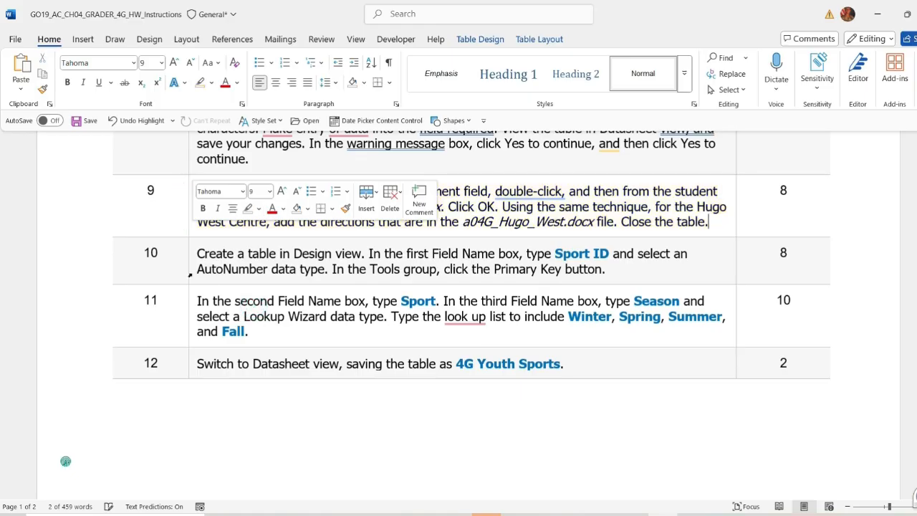
# Highlight the step 10 instruction text in yellow
pyautogui.click(192, 276)
pyautogui.click(257, 254)
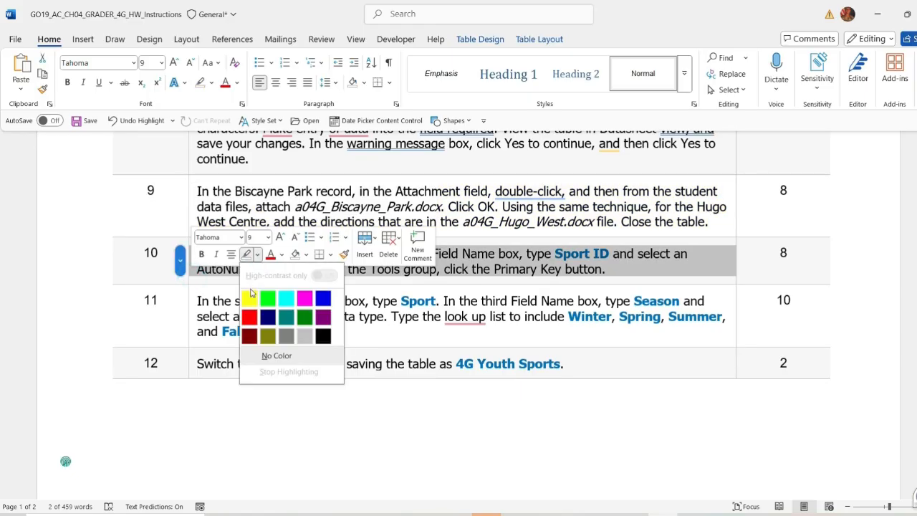
pyautogui.click(248, 297)
pyautogui.click(231, 278)
# Copy "Sport ID" from step 10, switch to Access and create a table in Design view with it as the first field name
pyautogui.scroll(-1, 272, 290)
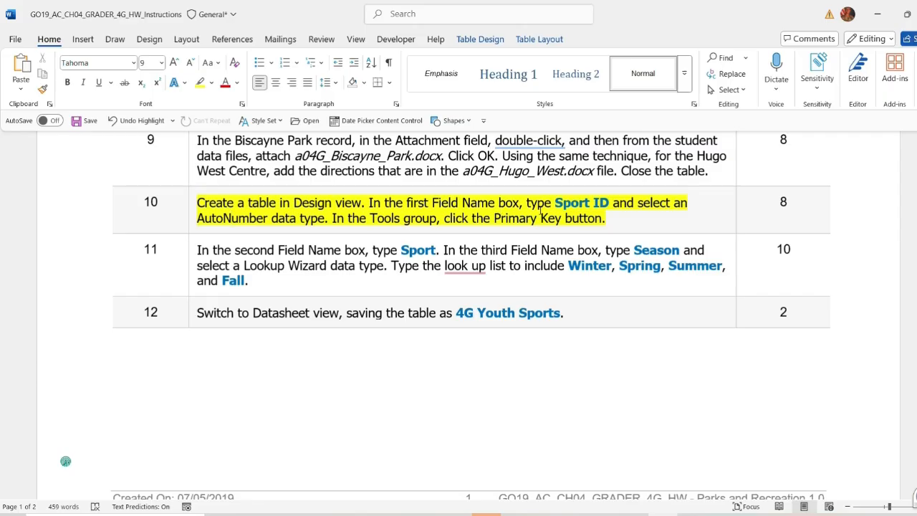
pyautogui.moveTo(555, 203); pyautogui.dragTo(606, 203)
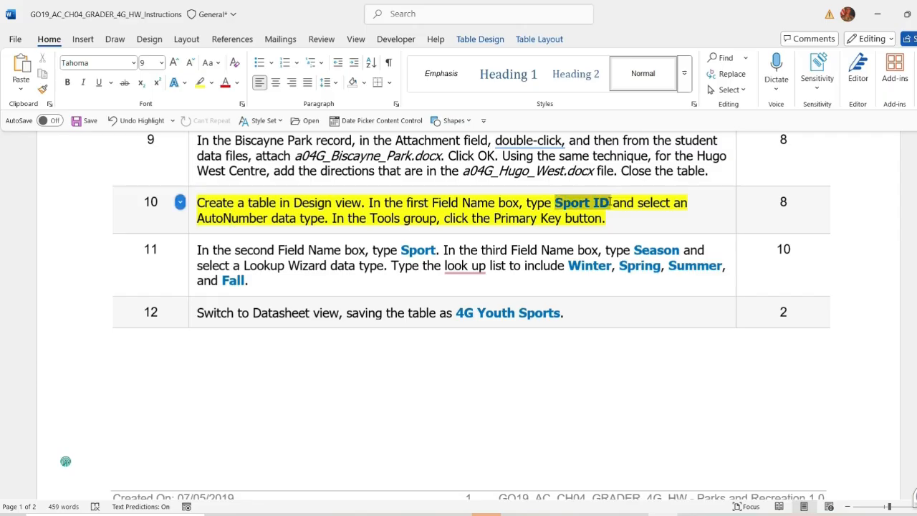
pyautogui.hotkey('ctrl', 'c')
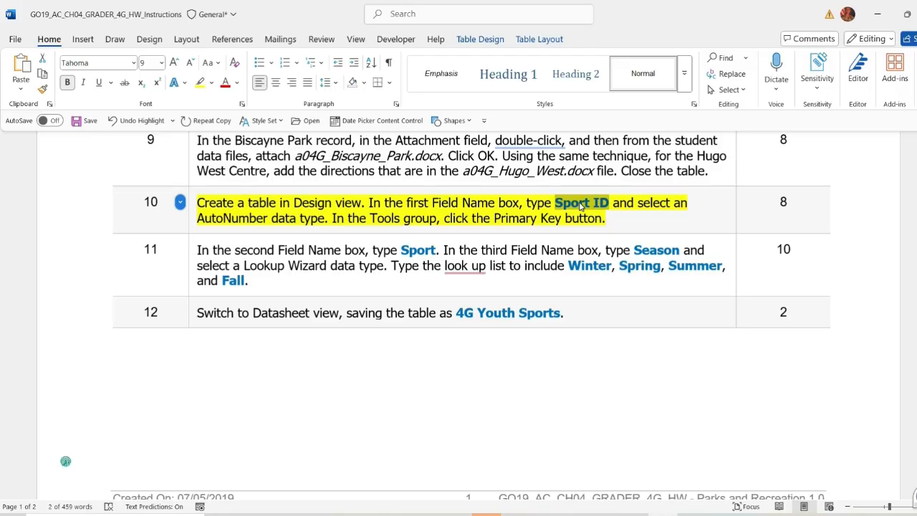
pyautogui.hotkey('alt', 'Tab')
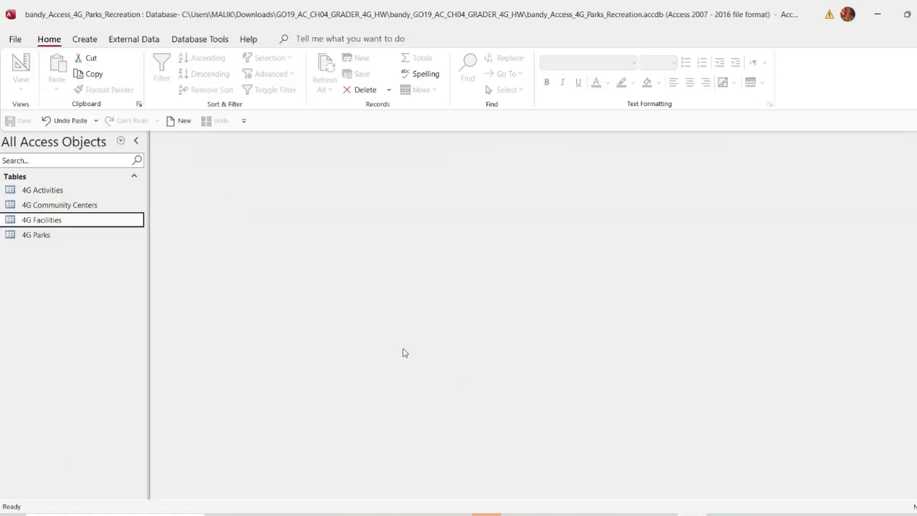
pyautogui.click(84, 39)
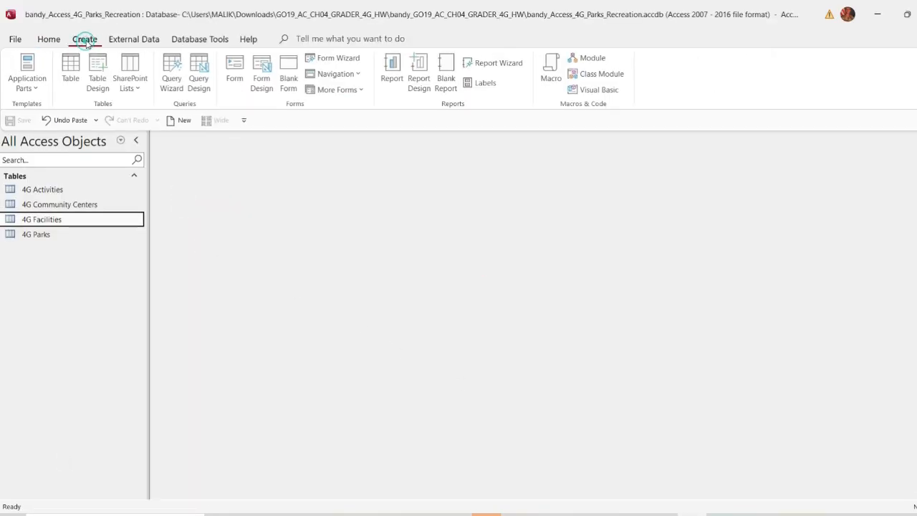
pyautogui.click(97, 80)
pyautogui.hotkey('ctrl', 'v')
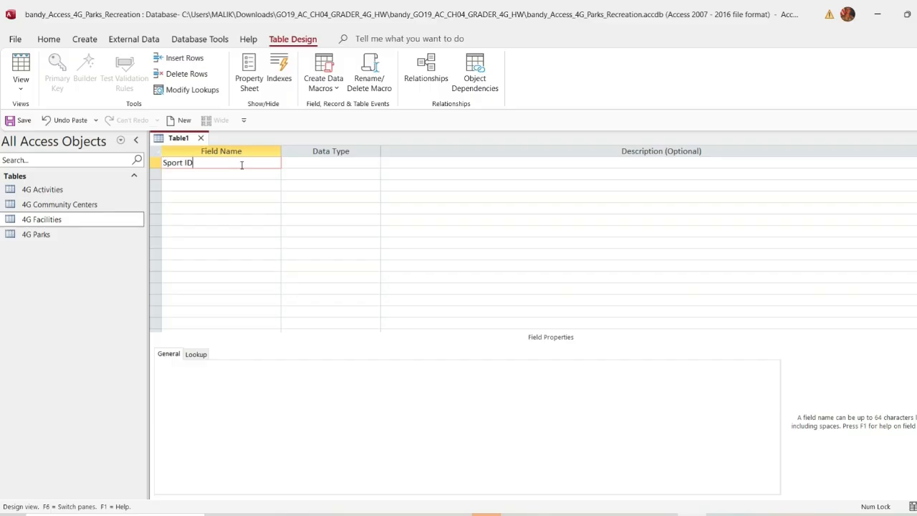
# Set the data type of the Sport ID field to AutoNumber, checking the requirement in the Word instructions
pyautogui.click(299, 166)
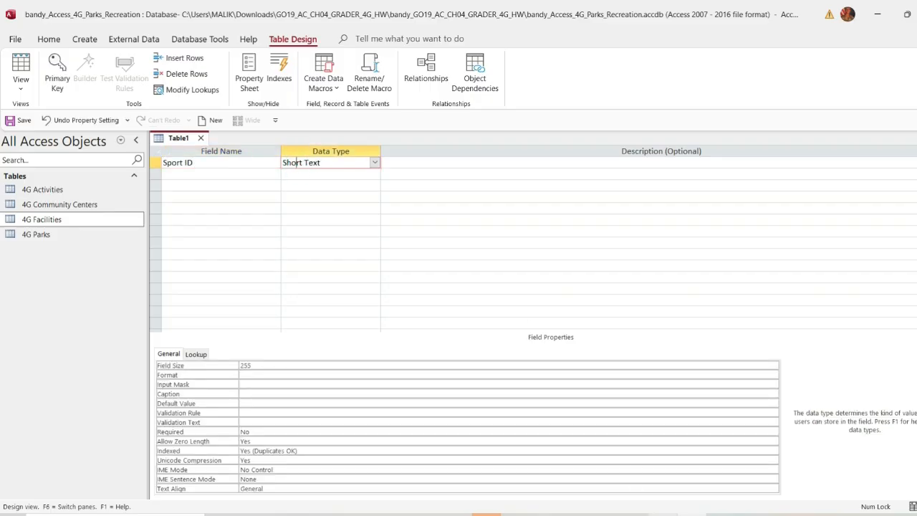
pyautogui.hotkey('alt', 'Tab')
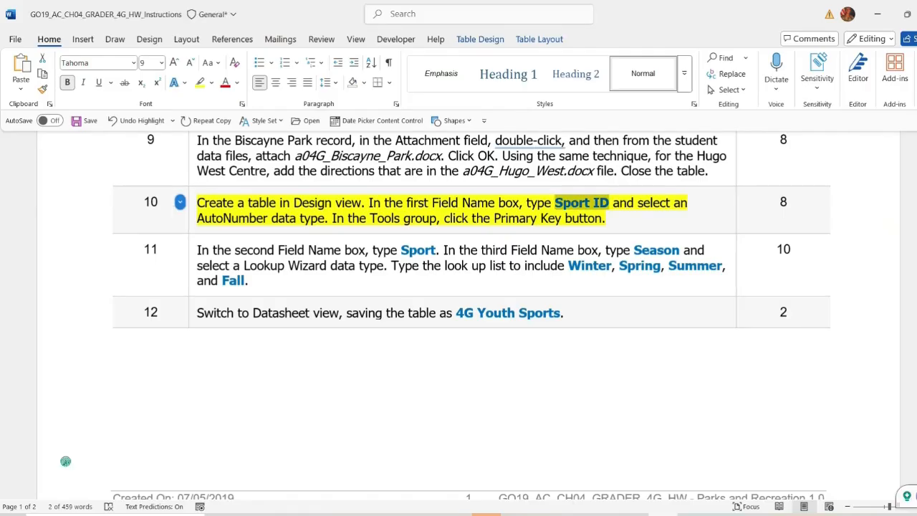
pyautogui.hotkey('alt', 'Tab')
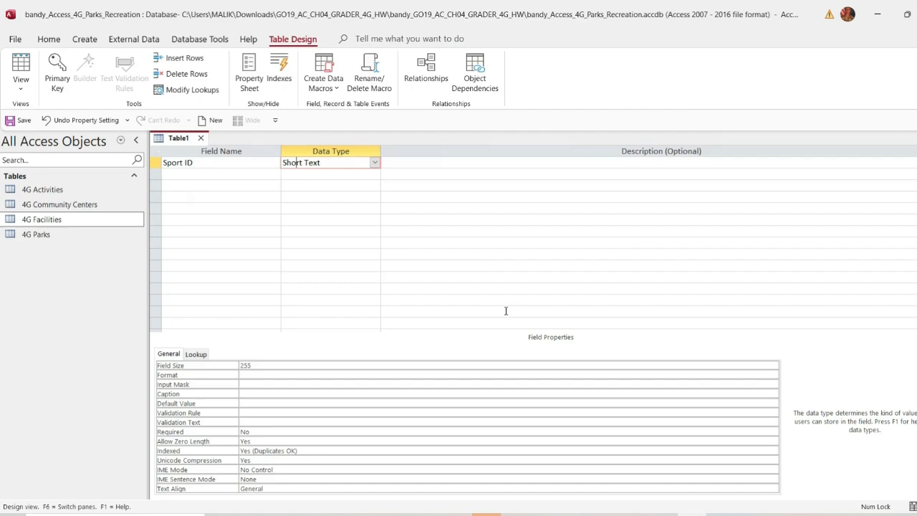
pyautogui.click(374, 163)
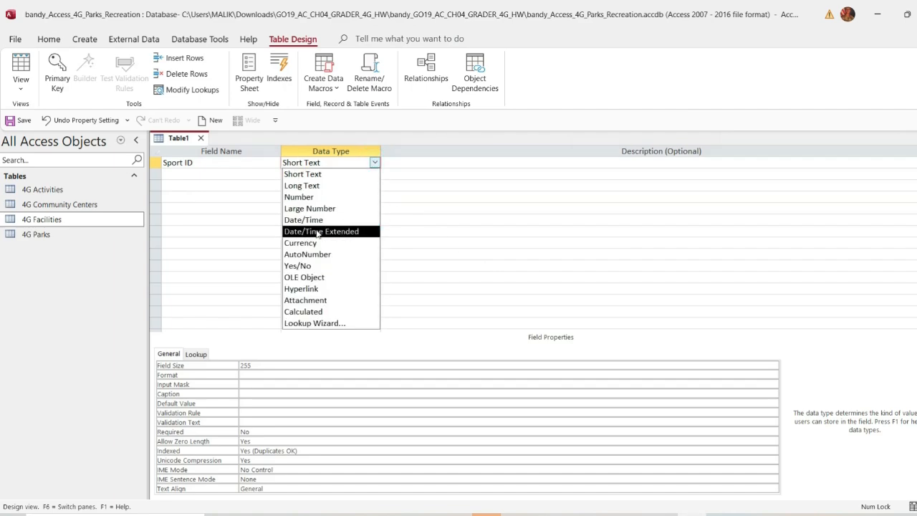
pyautogui.click(317, 254)
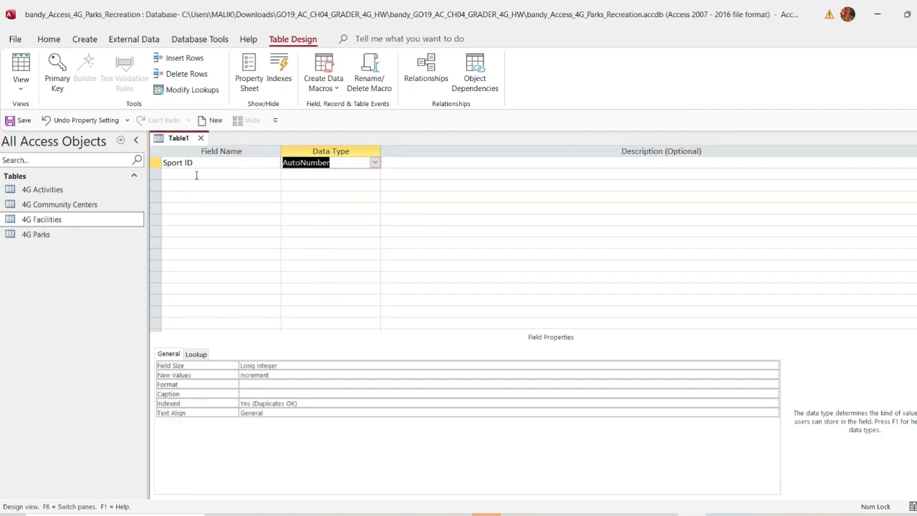
# Make the Sport ID field the table's primary key, checking the requirement in the Word instructions
pyautogui.click(196, 175)
pyautogui.click(200, 162)
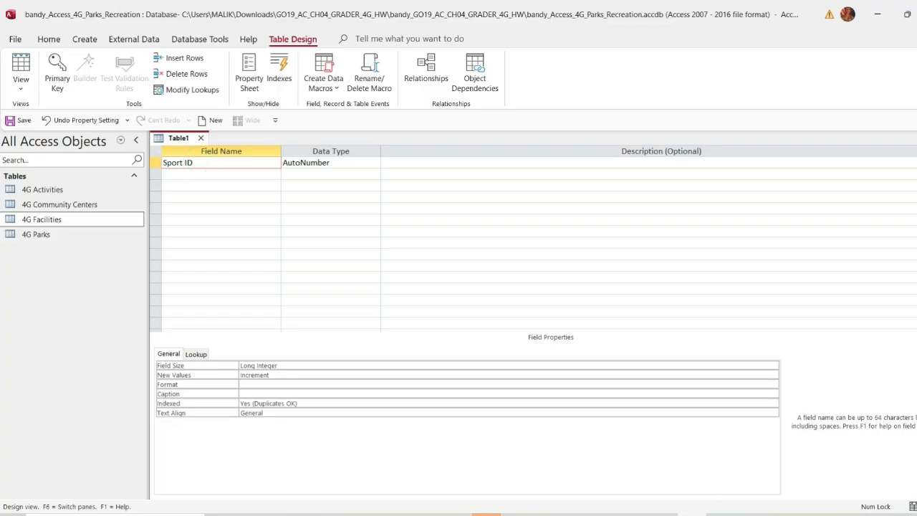
pyautogui.hotkey('alt', 'Tab')
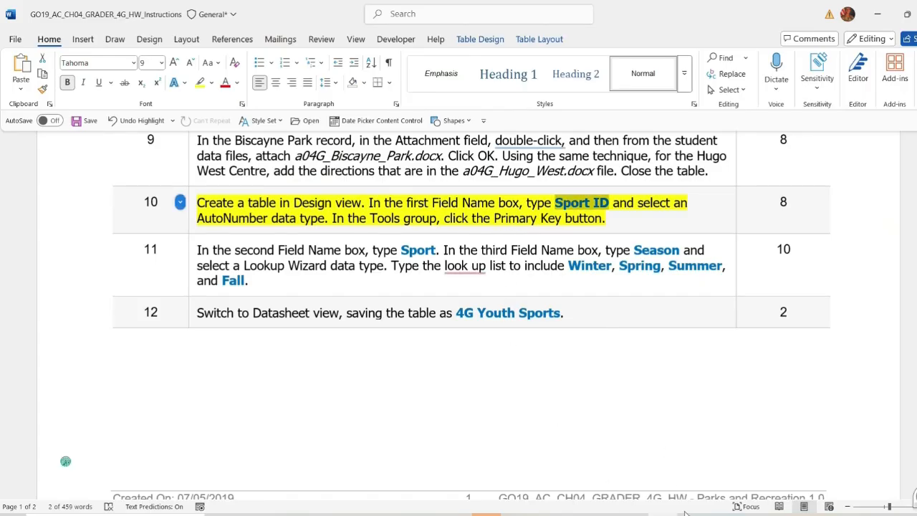
pyautogui.hotkey('alt', 'Tab')
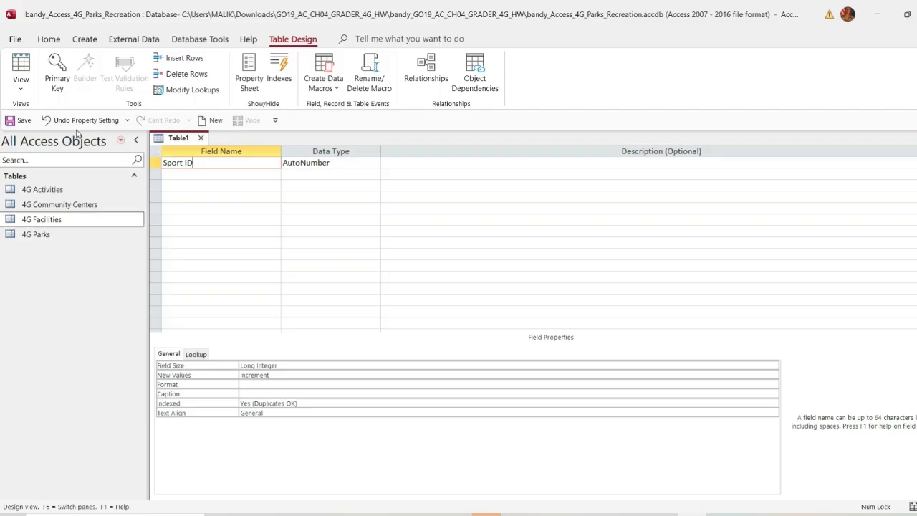
pyautogui.click(58, 75)
# Switch to the Word instructions and remove the yellow highlight from step 10
pyautogui.hotkey('alt', 'Tab')
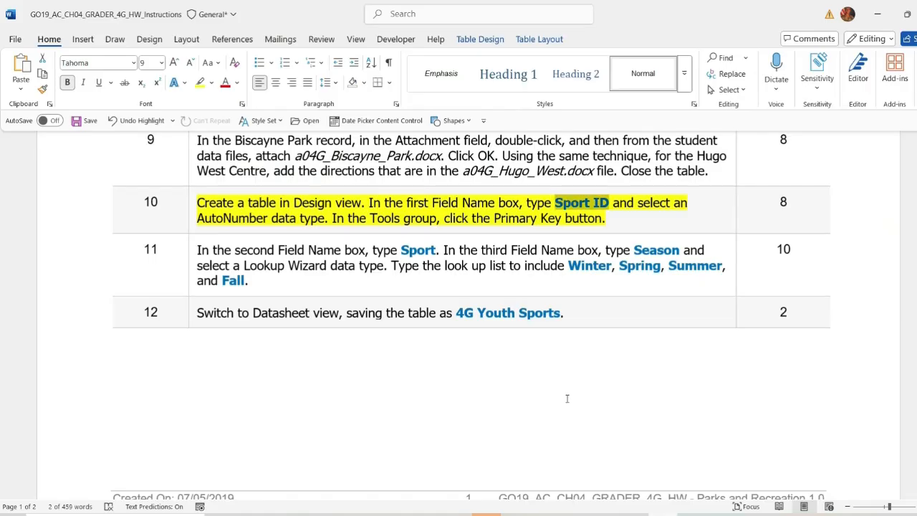
pyautogui.click(192, 231)
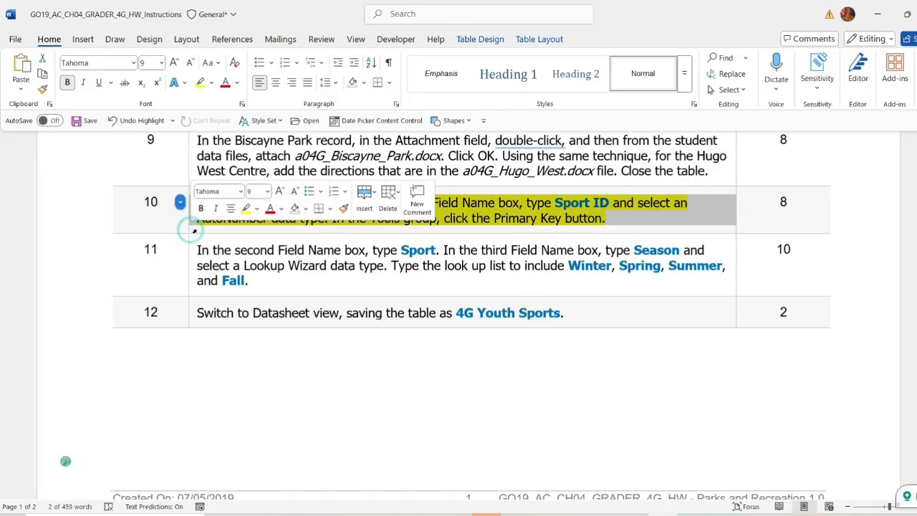
pyautogui.click(257, 209)
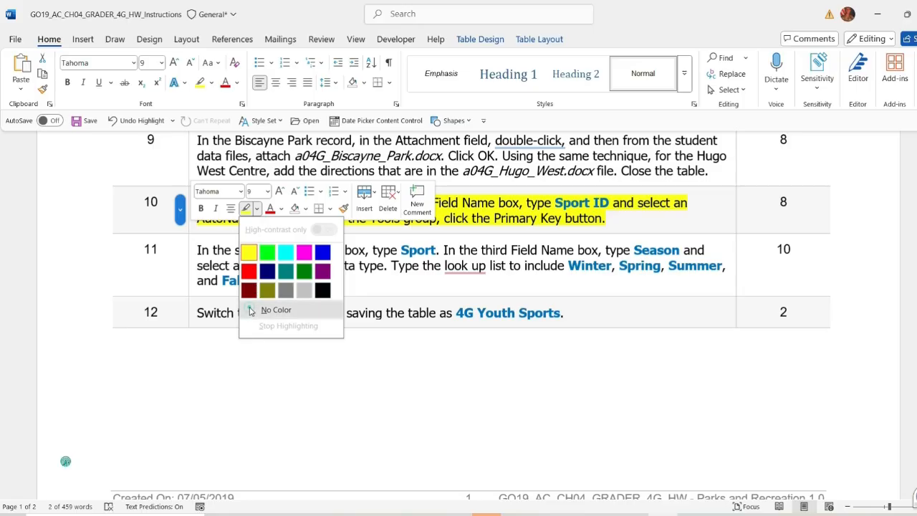
pyautogui.click(269, 310)
# Highlight the step 11 instruction text in yellow
pyautogui.click(191, 281)
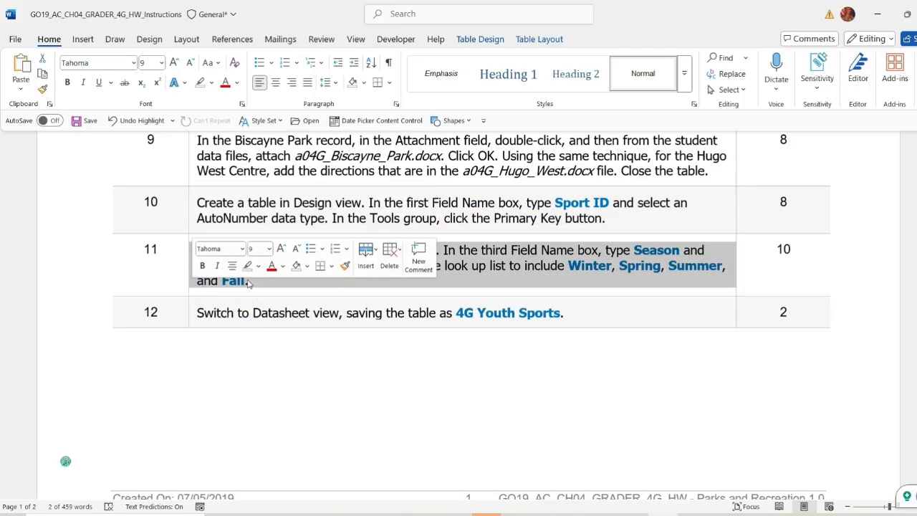
pyautogui.click(258, 266)
pyautogui.click(250, 306)
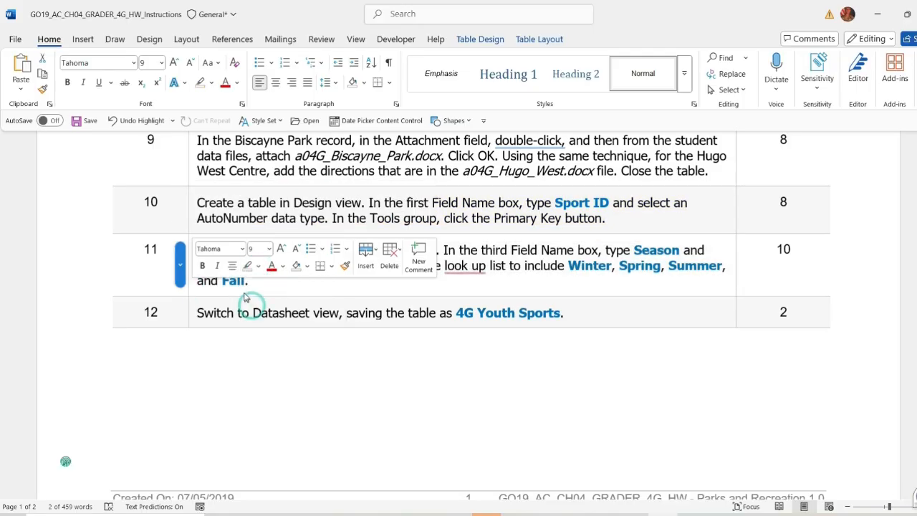
pyautogui.click(260, 282)
# Copy "Sport" from step 11, switch to Access and enter it as the second field name
pyautogui.scroll(-1, 322, 274)
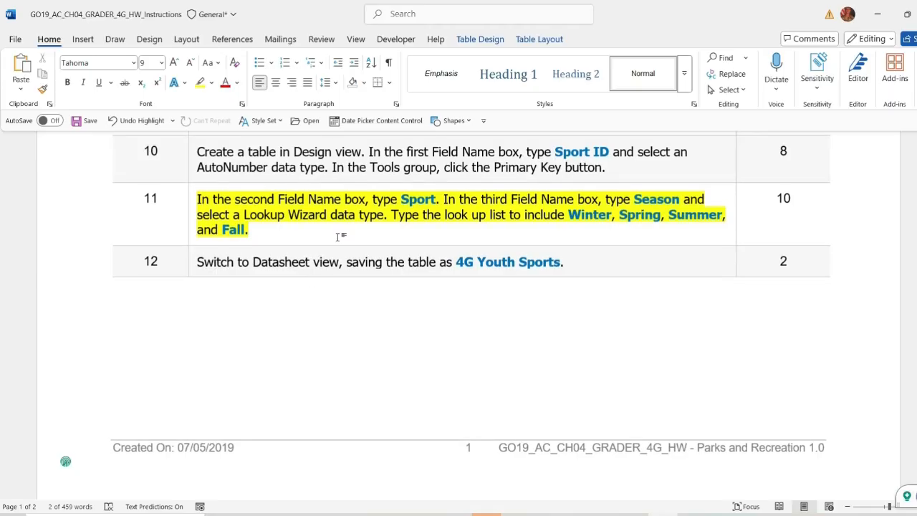
pyautogui.moveTo(400, 200); pyautogui.dragTo(435, 203)
pyautogui.hotkey('ctrl', 'c')
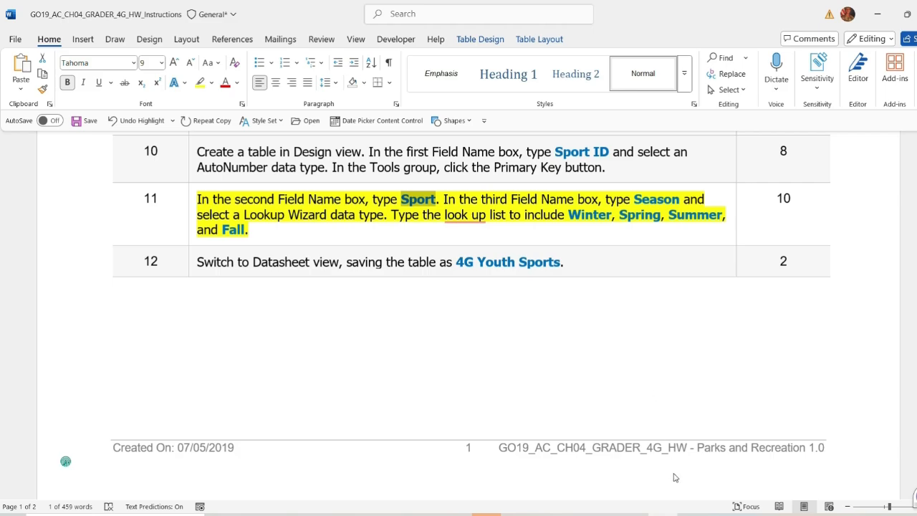
pyautogui.click(691, 514)
pyautogui.click(194, 174)
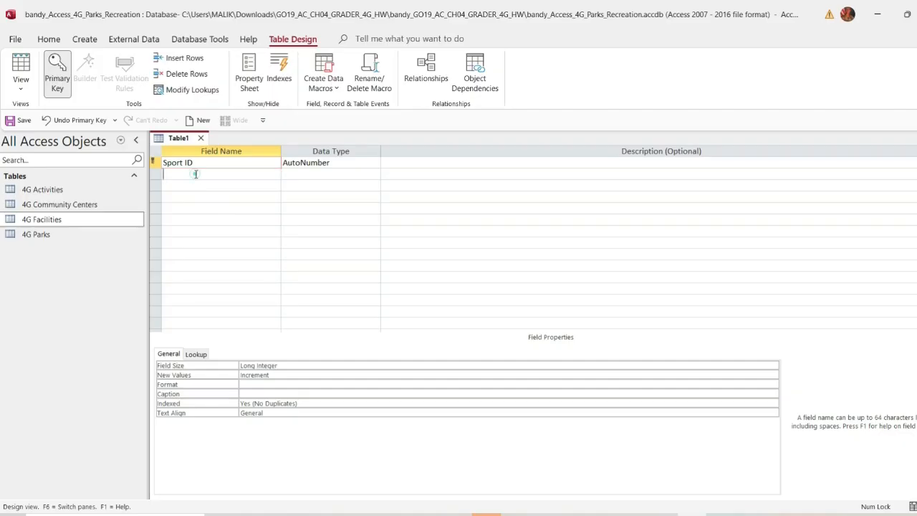
pyautogui.write('Sport')
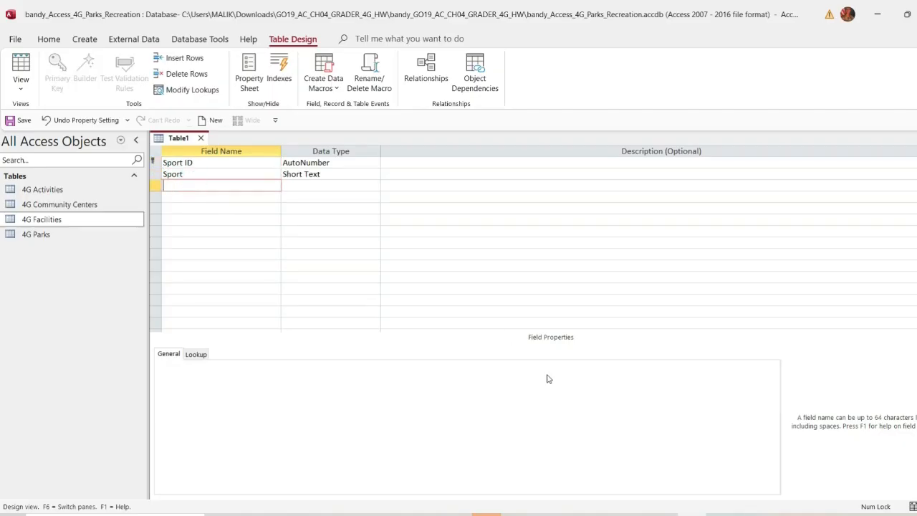
# Copy "Season" from step 11 in Word and paste it as the third field name in the Access table
pyautogui.click(666, 514)
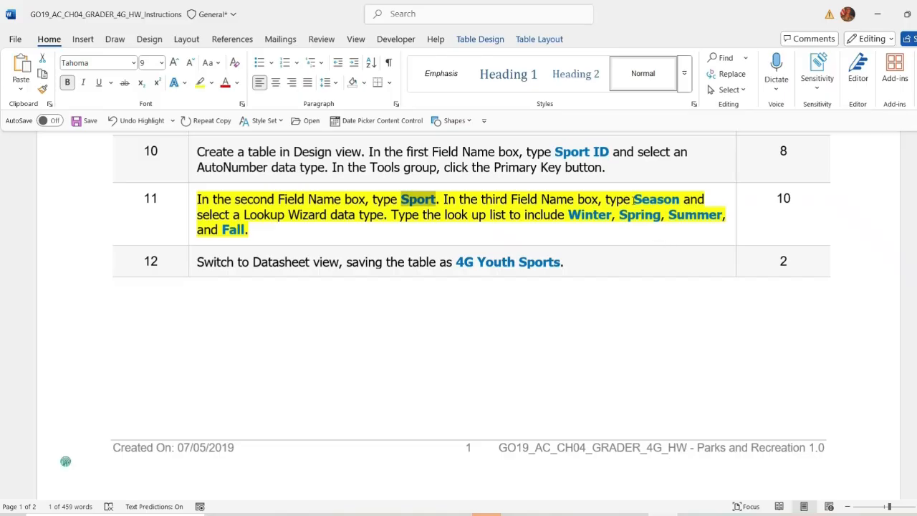
pyautogui.moveTo(633, 199); pyautogui.dragTo(678, 199)
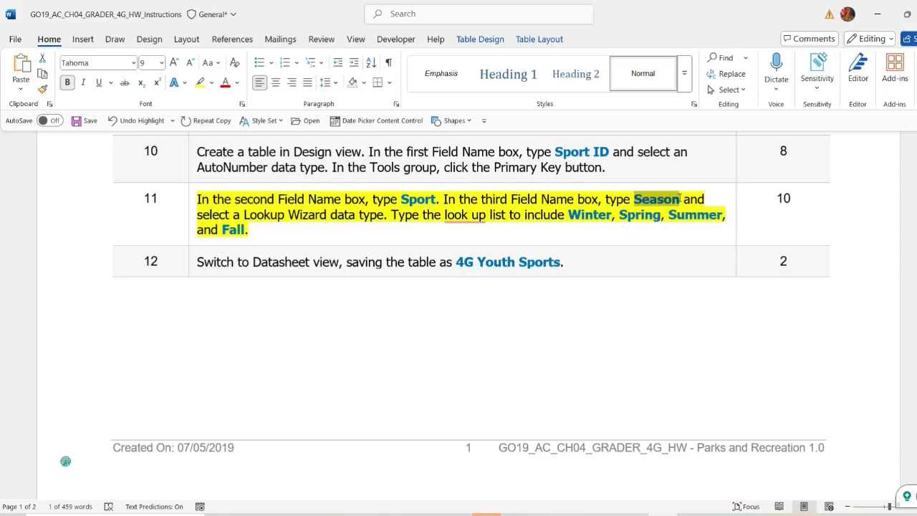
pyautogui.hotkey('ctrl', 'c')
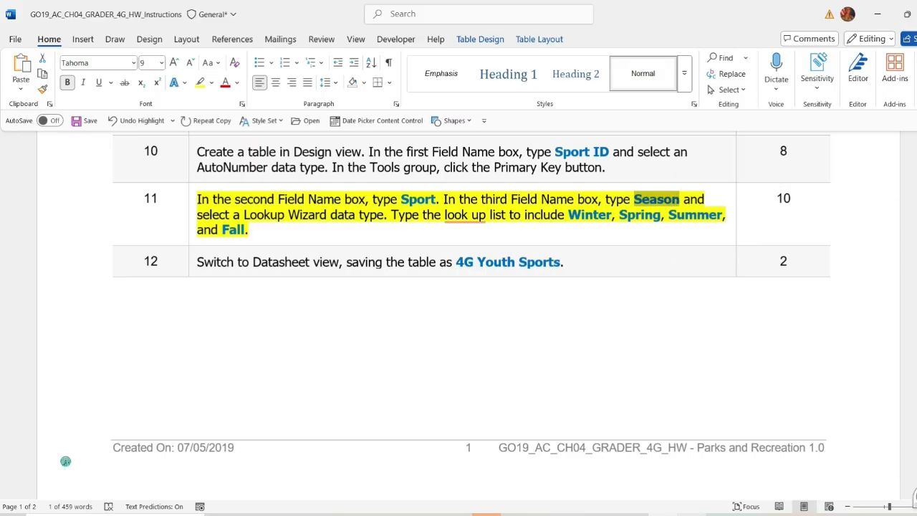
pyautogui.click(693, 513)
pyautogui.hotkey('ctrl', 'v')
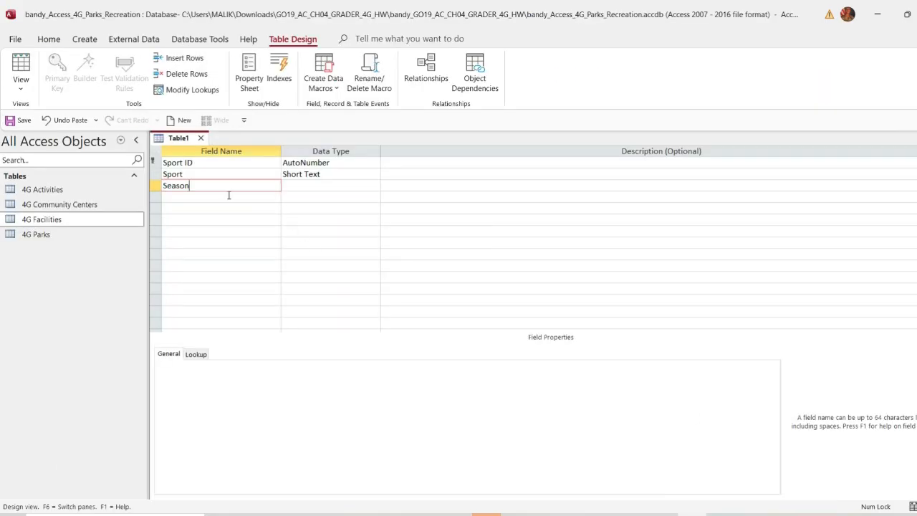
pyautogui.click(225, 195)
pyautogui.click(665, 514)
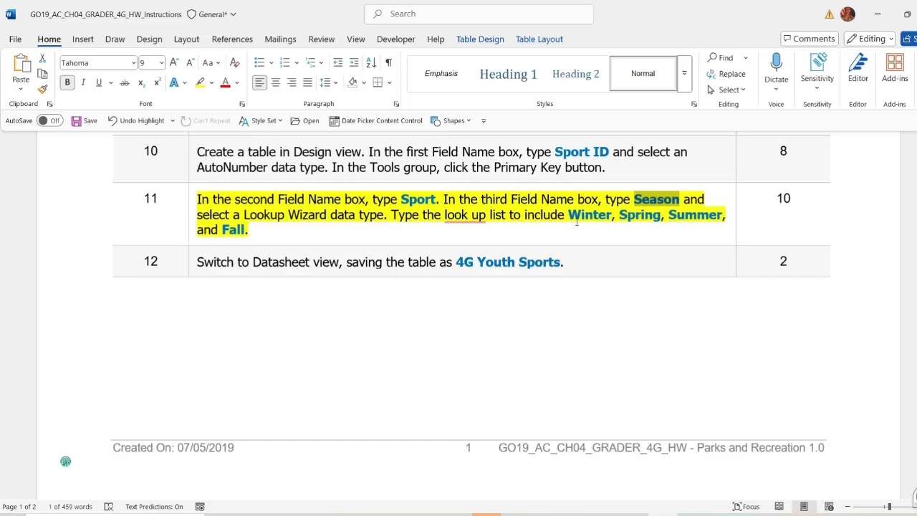
pyautogui.moveTo(568, 215); pyautogui.dragTo(704, 214)
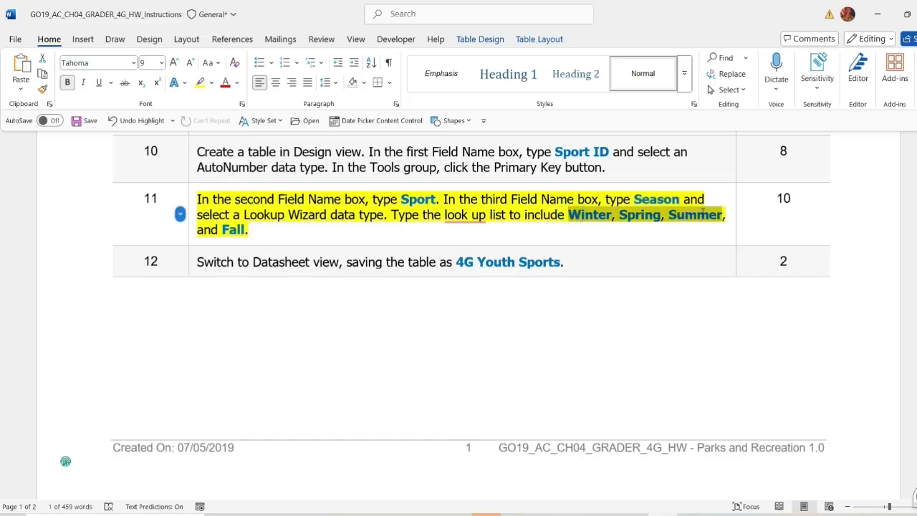
pyautogui.hotkey('ctrl', 'c')
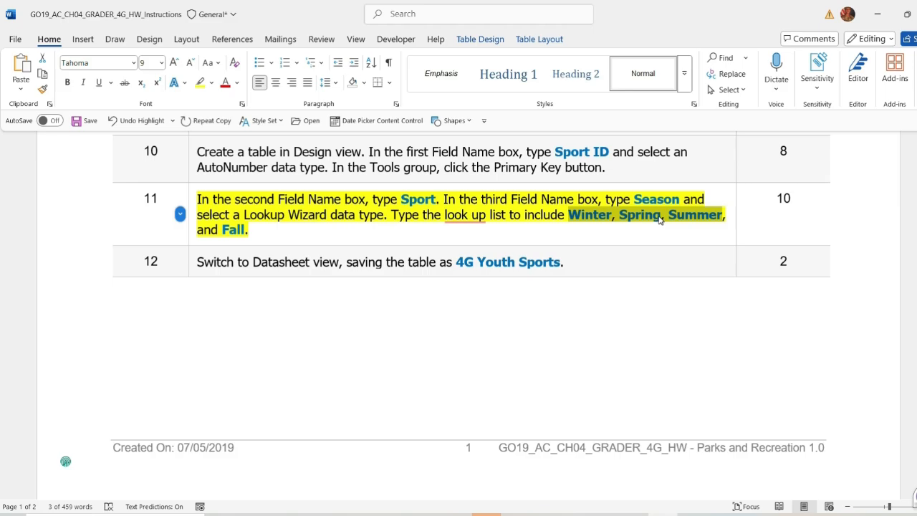
pyautogui.hotkey('alt', 'Tab')
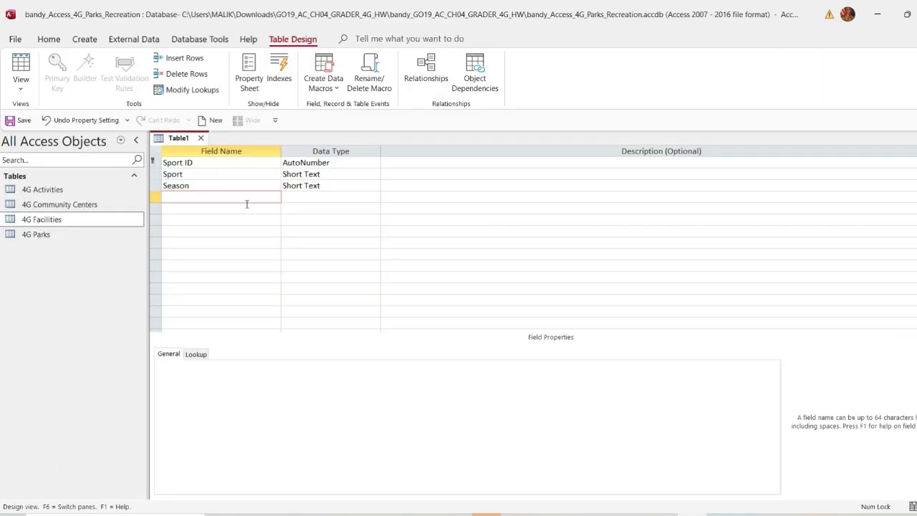
# Start the Lookup Wizard as the Season field's data type and choose to type in the lookup values
pyautogui.click(222, 186)
pyautogui.click(348, 186)
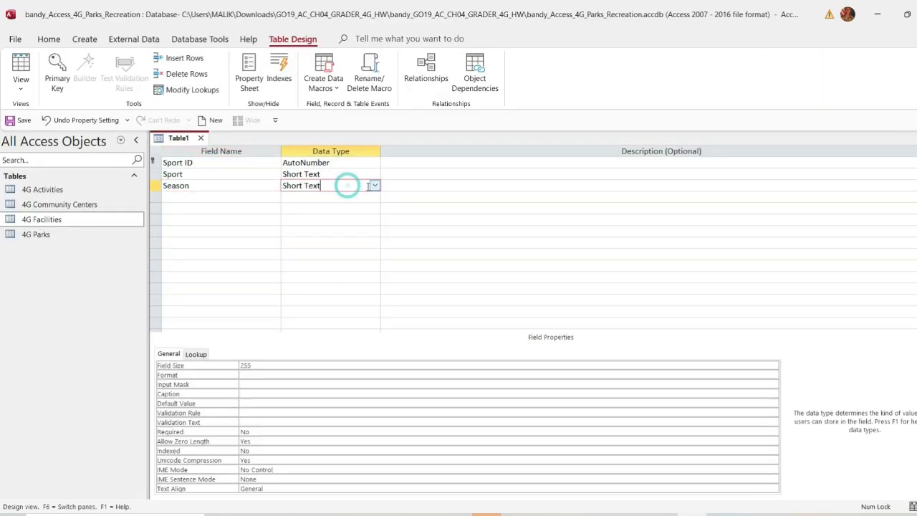
pyautogui.click(374, 185)
pyautogui.click(337, 345)
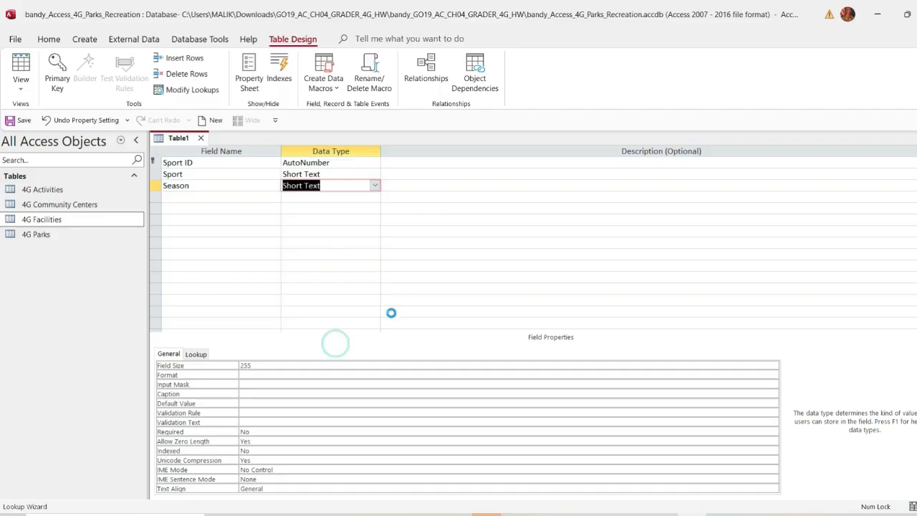
pyautogui.click(420, 188)
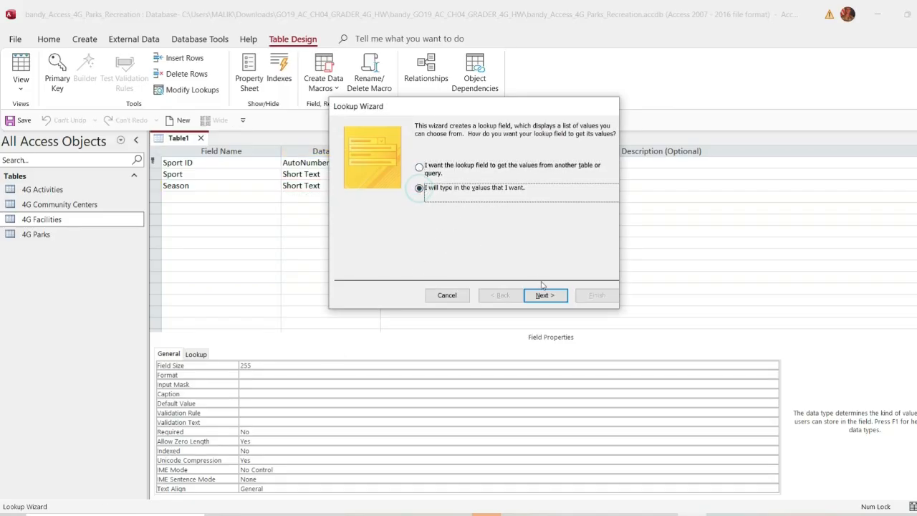
pyautogui.click(544, 295)
# Copy "Winter" from step 11 in Word and paste it as the first value in the Access lookup list
pyautogui.click(380, 199)
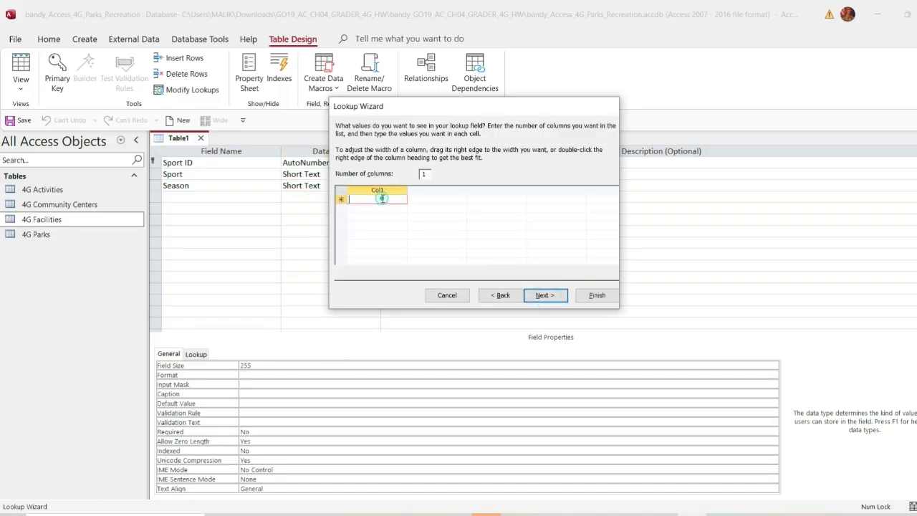
pyautogui.hotkey('alt', 'Tab')
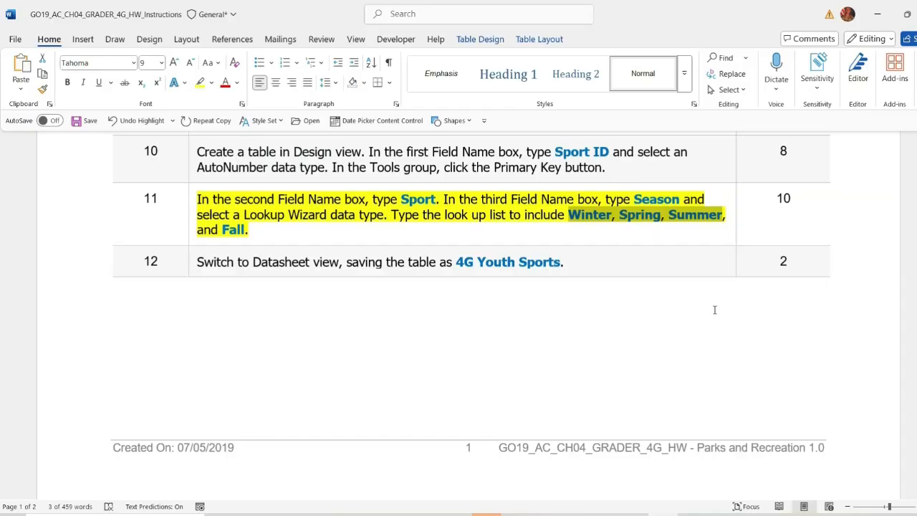
pyautogui.click(577, 217)
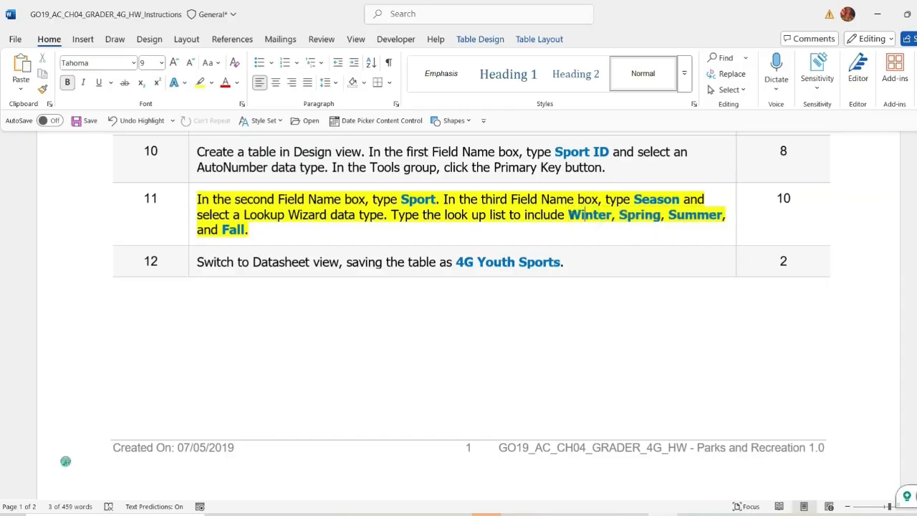
pyautogui.moveTo(577, 217); pyautogui.dragTo(610, 215)
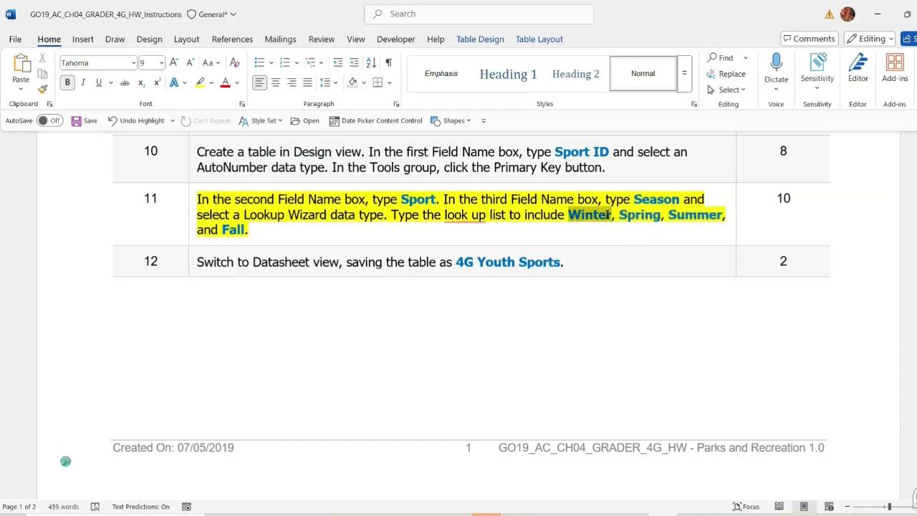
pyautogui.hotkey('ctrl', 'c')
pyautogui.click(686, 515)
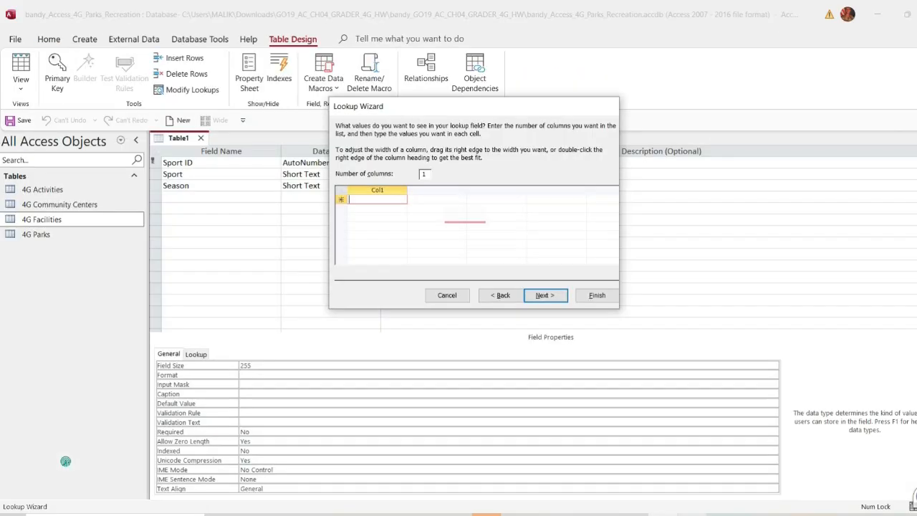
pyautogui.hotkey('ctrl', 'v')
pyautogui.click(378, 208)
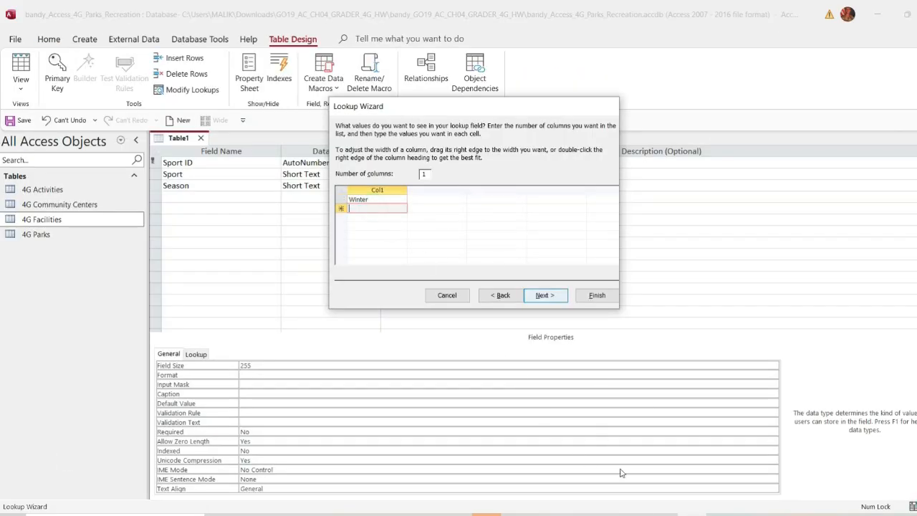
# Copy "Spring" from step 11 in Word and paste it as the second value in the Access lookup list
pyautogui.click(664, 514)
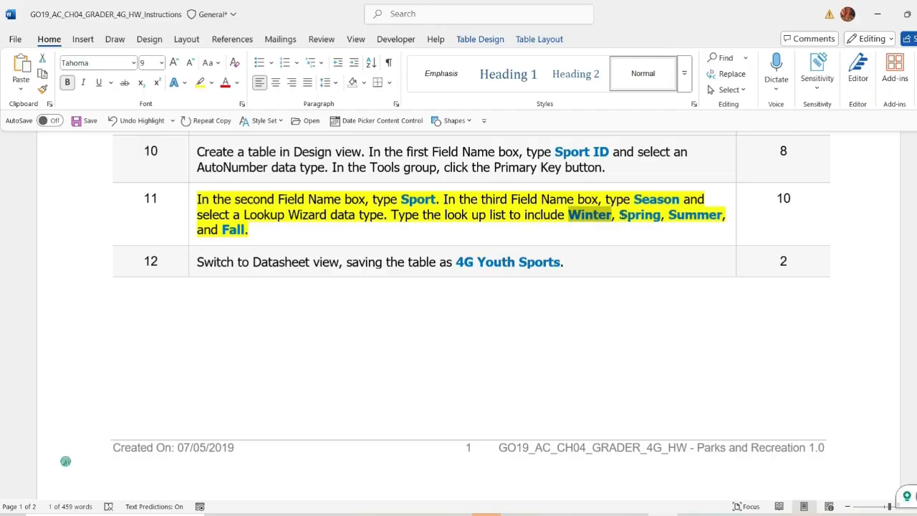
pyautogui.doubleClick(624, 216)
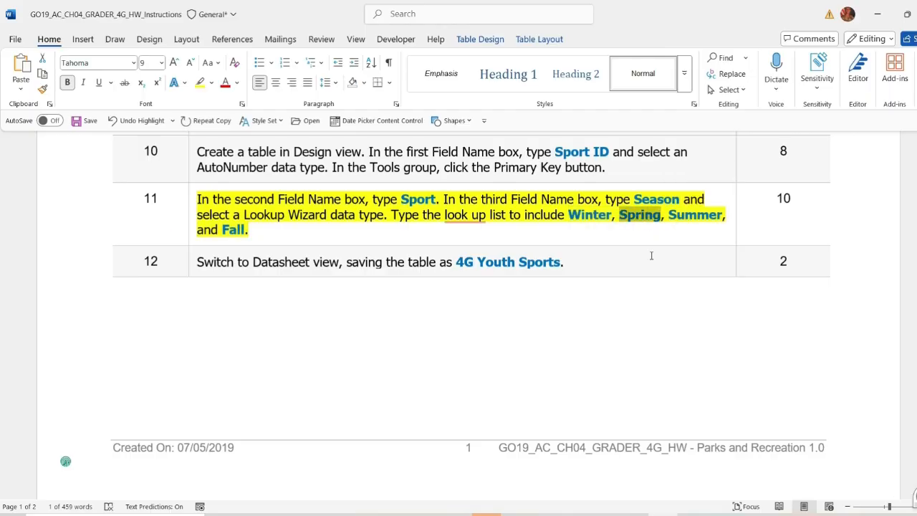
pyautogui.hotkey('alt', 'Tab')
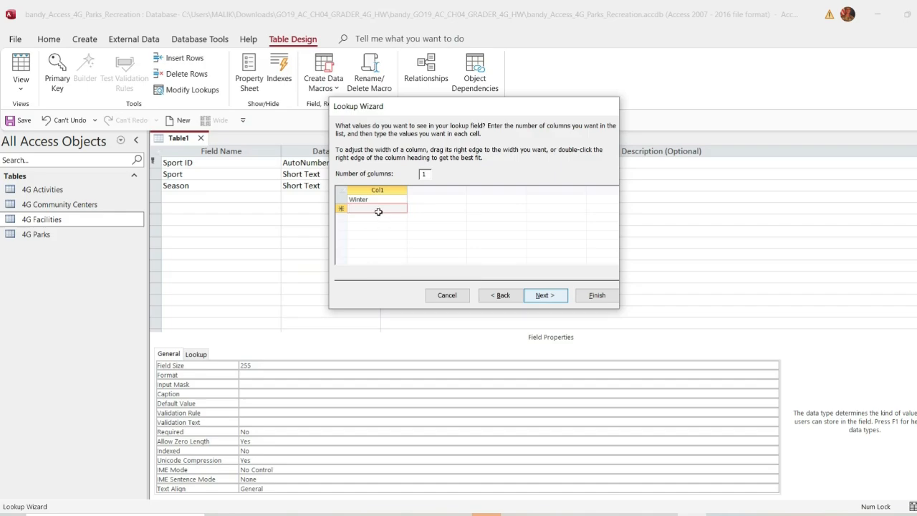
pyautogui.hotkey('ctrl', 'v')
pyautogui.click(357, 217)
# Copy "Summer" from step 11 in Word and paste it as the third value in the Access lookup list
pyautogui.click(663, 515)
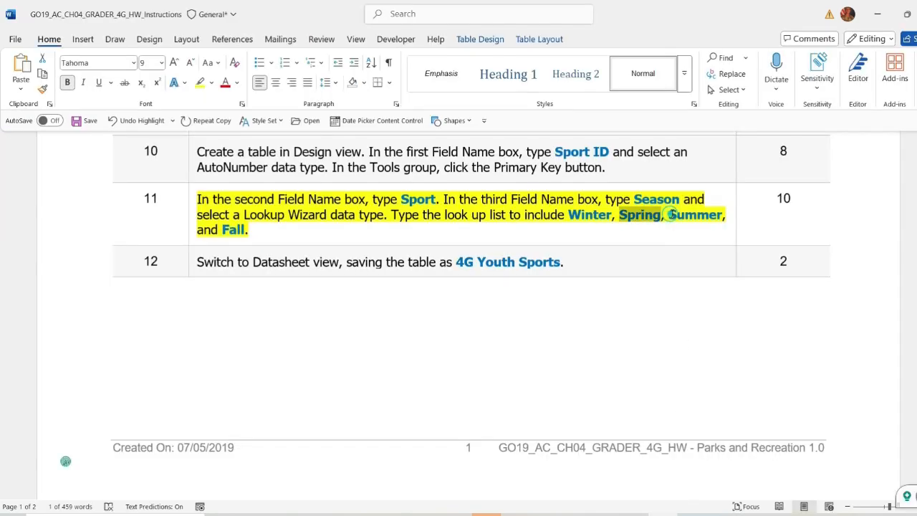
pyautogui.moveTo(670, 215); pyautogui.dragTo(721, 216)
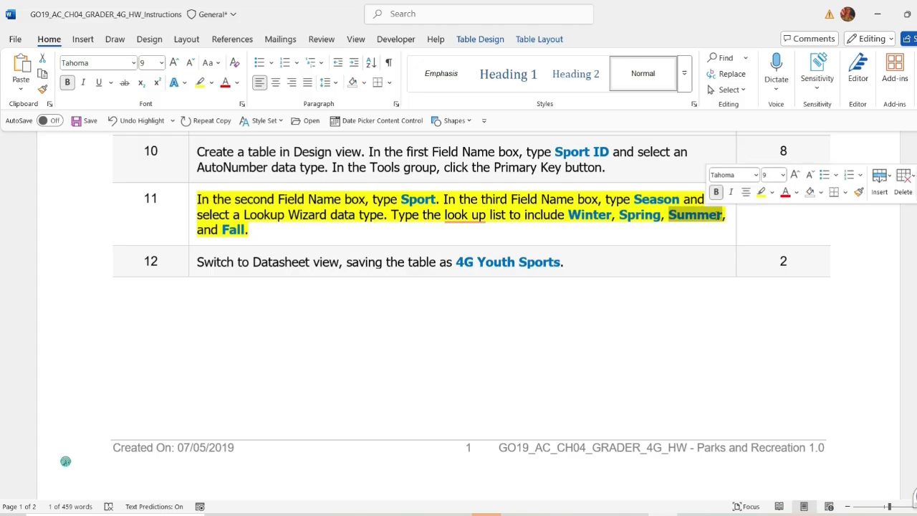
pyautogui.hotkey('ctrl', 'c')
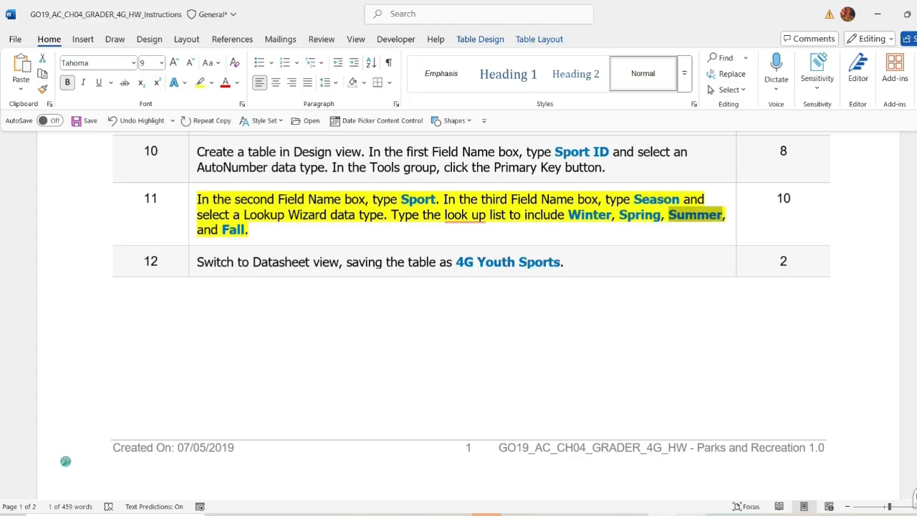
pyautogui.hotkey('alt', 'Tab')
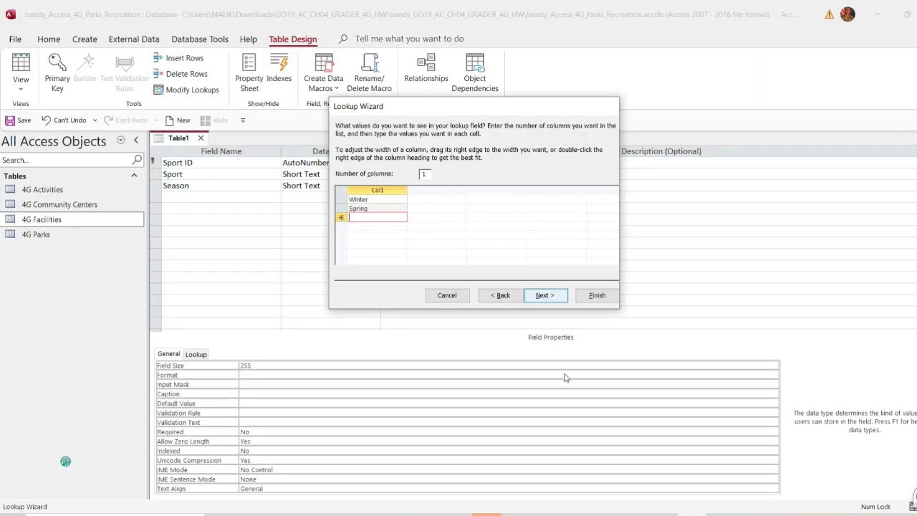
pyautogui.hotkey('ctrl', 'v')
pyautogui.click(358, 225)
# Copy "Fall" from step 11 in Word as the fourth lookup value in Access, and limit the Season field's entries to the list
pyautogui.hotkey('alt', 'Tab')
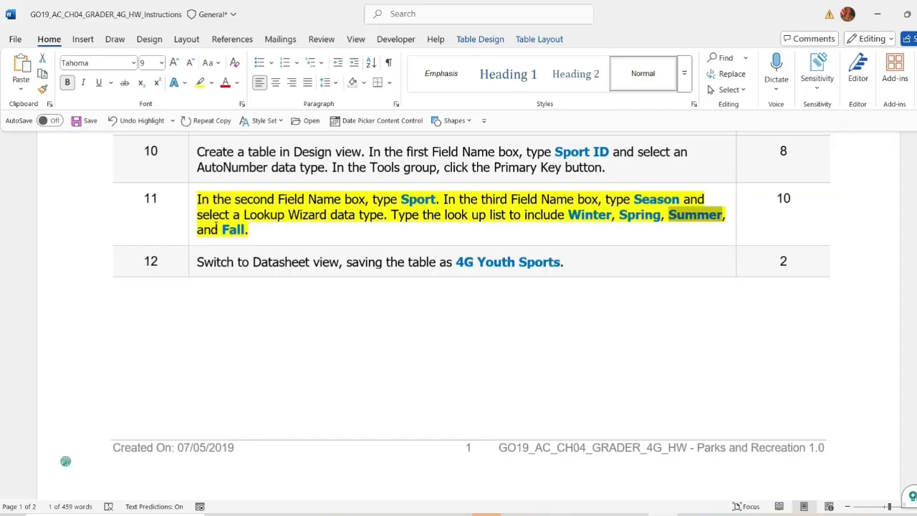
pyautogui.doubleClick(228, 229)
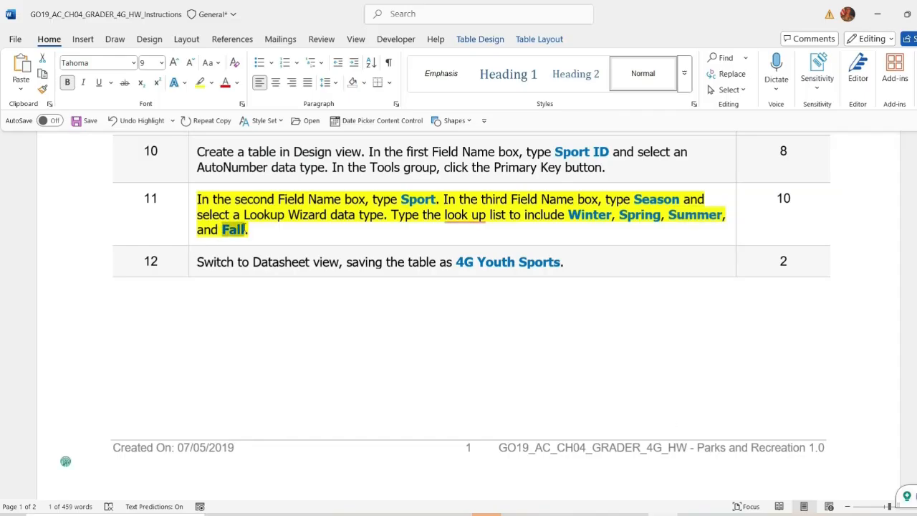
pyautogui.hotkey('ctrl', 'c')
pyautogui.hotkey('ctrl', 'c')
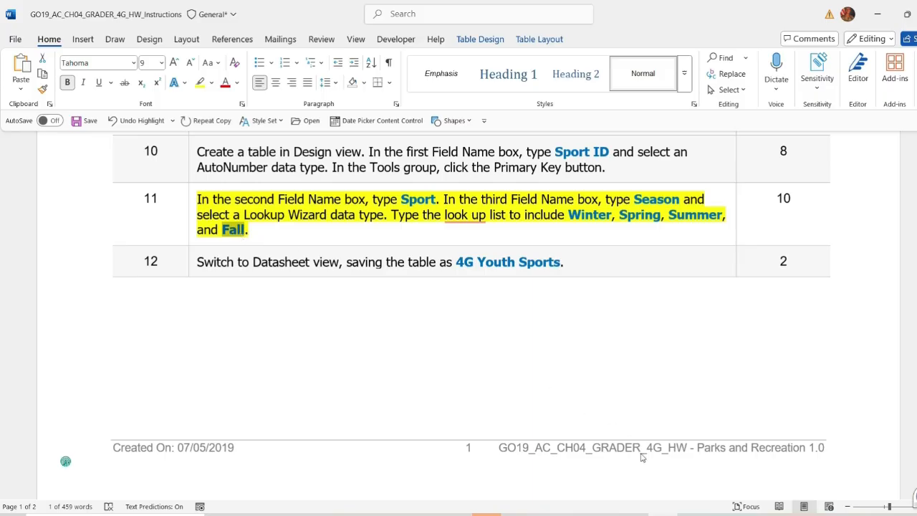
pyautogui.hotkey('alt', 'Tab')
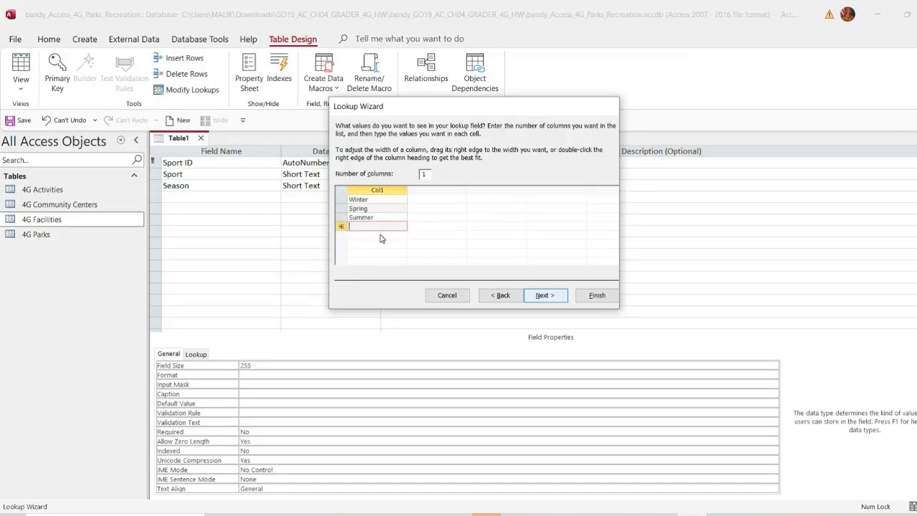
pyautogui.hotkey('ctrl', 'v')
pyautogui.click(538, 299)
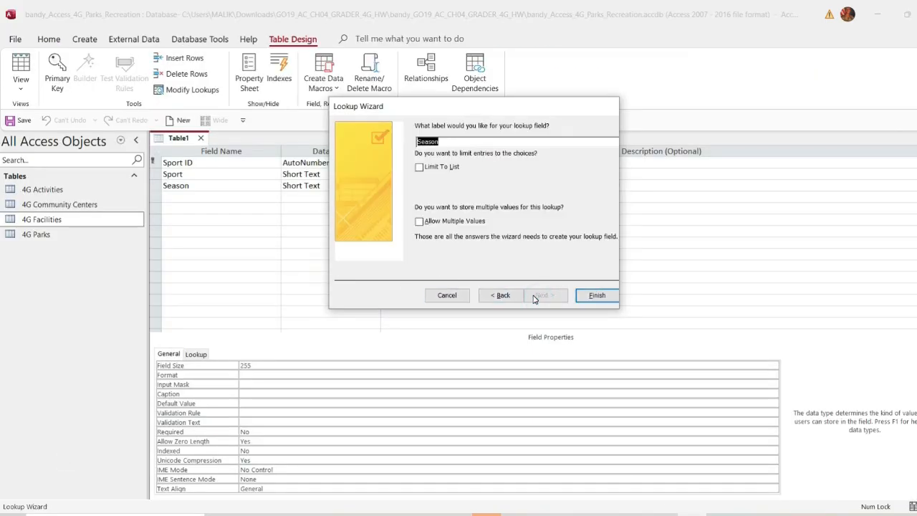
pyautogui.click(420, 168)
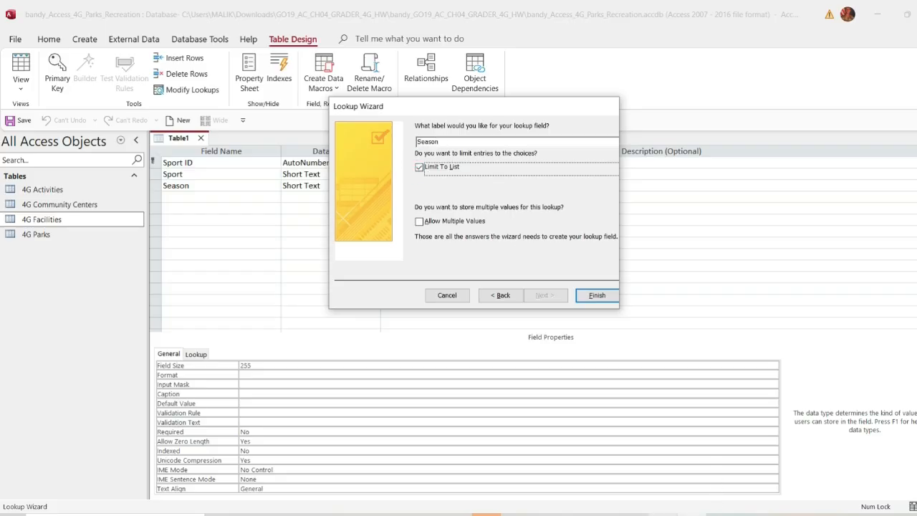
# Copy "4G Youth Sports" from step 12 in Word and finish the Lookup Wizard in Access
pyautogui.hotkey('alt', 'Tab')
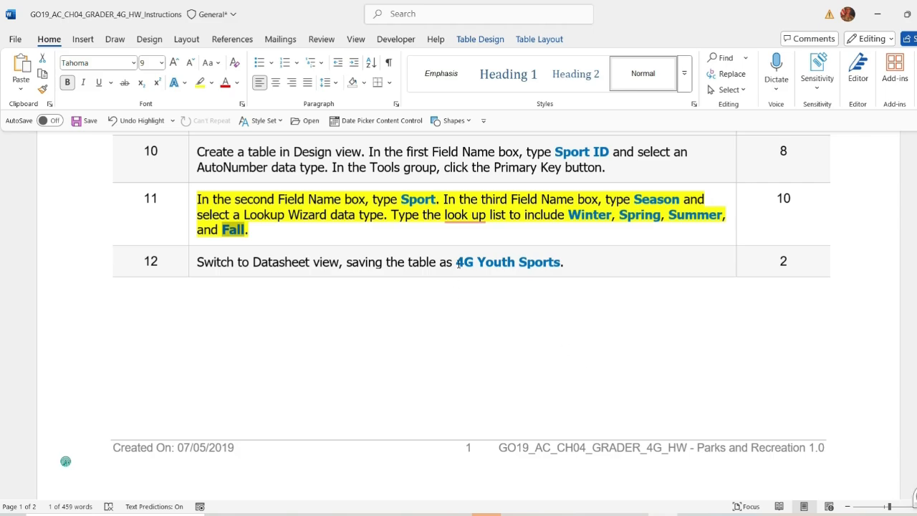
pyautogui.moveTo(457, 262); pyautogui.dragTo(561, 263)
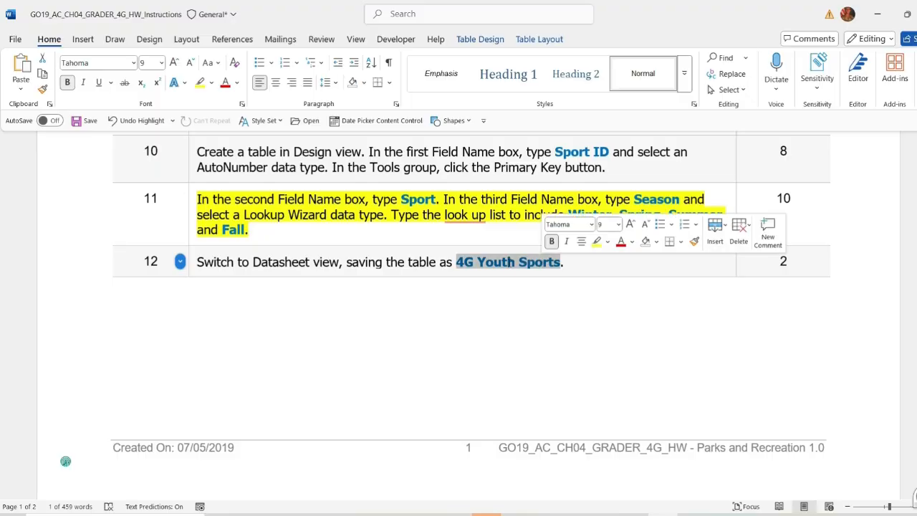
pyautogui.hotkey('ctrl', 'c')
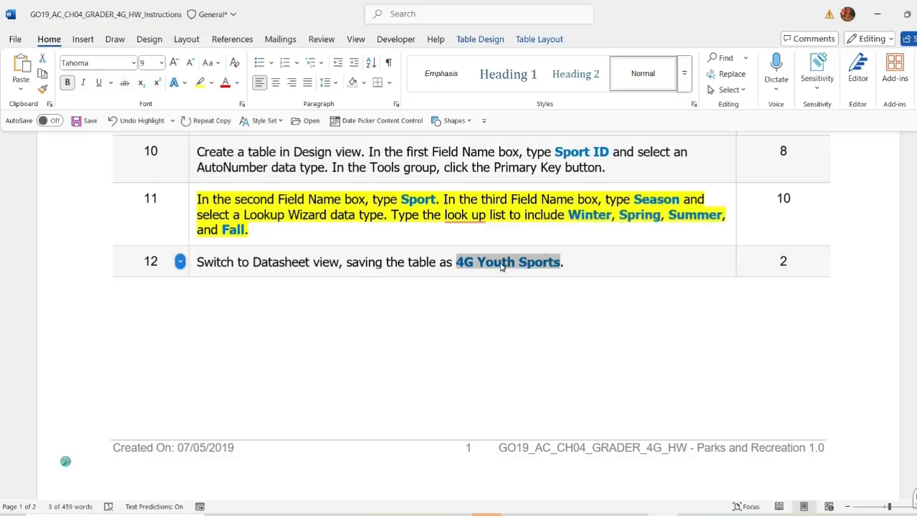
pyautogui.click(706, 513)
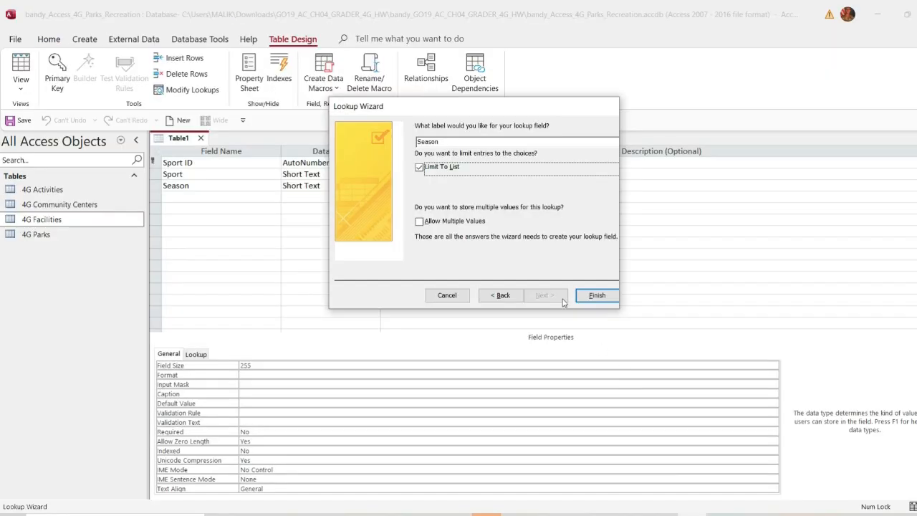
pyautogui.click(594, 295)
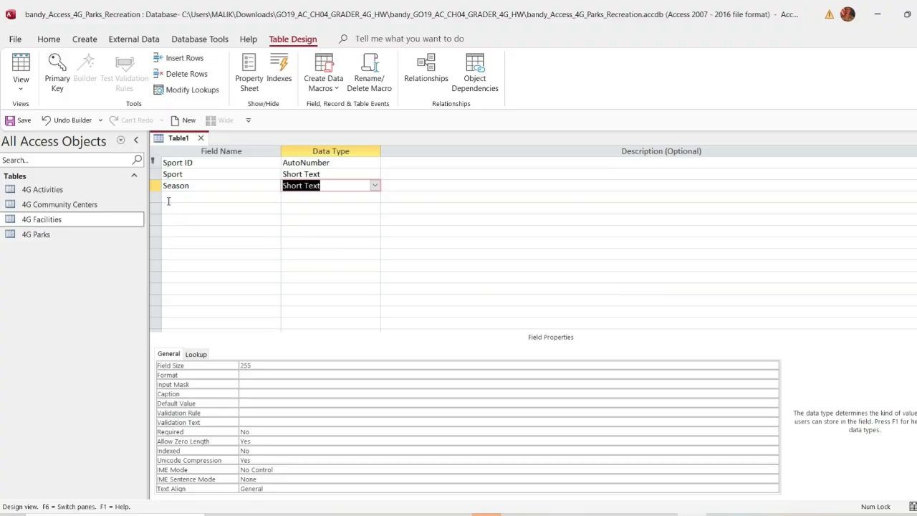
# Switch the new table to Datasheet view, saving it as 4G Youth Sports
pyautogui.click(22, 96)
pyautogui.click(40, 109)
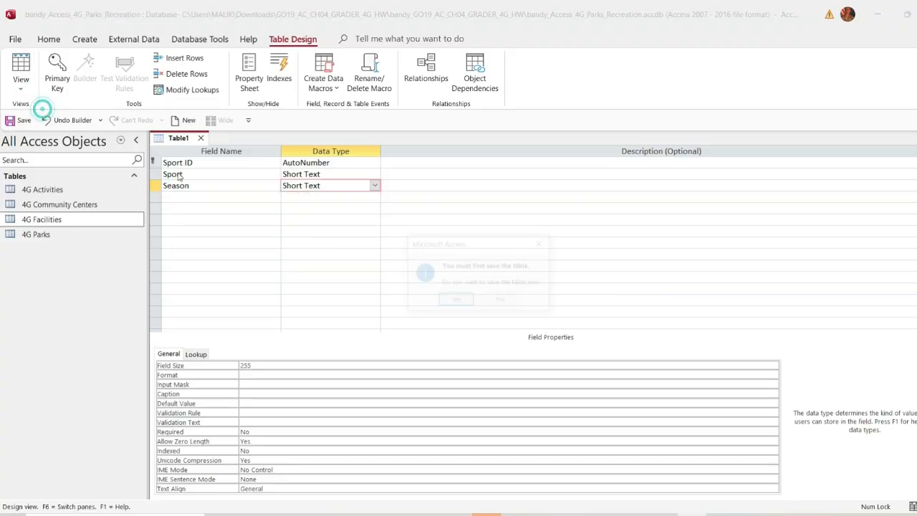
pyautogui.click(454, 302)
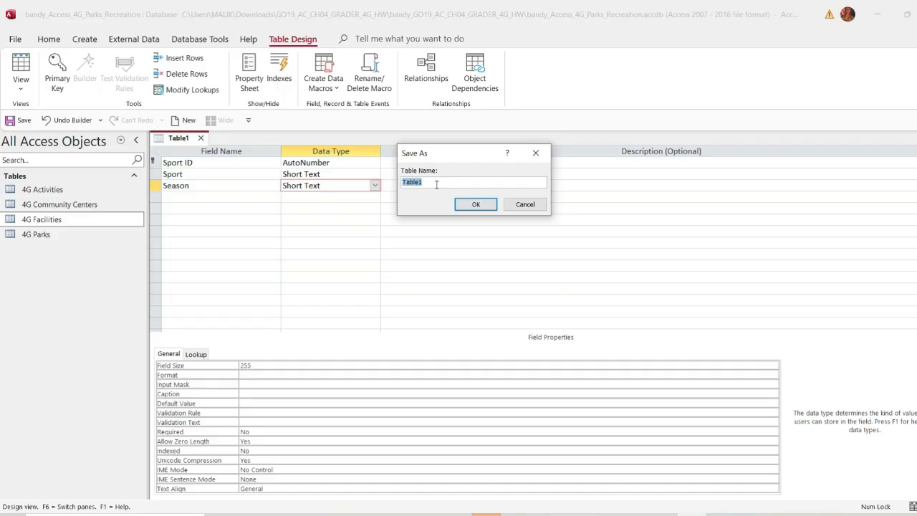
pyautogui.write('4G Youth Sports')
pyautogui.click(471, 206)
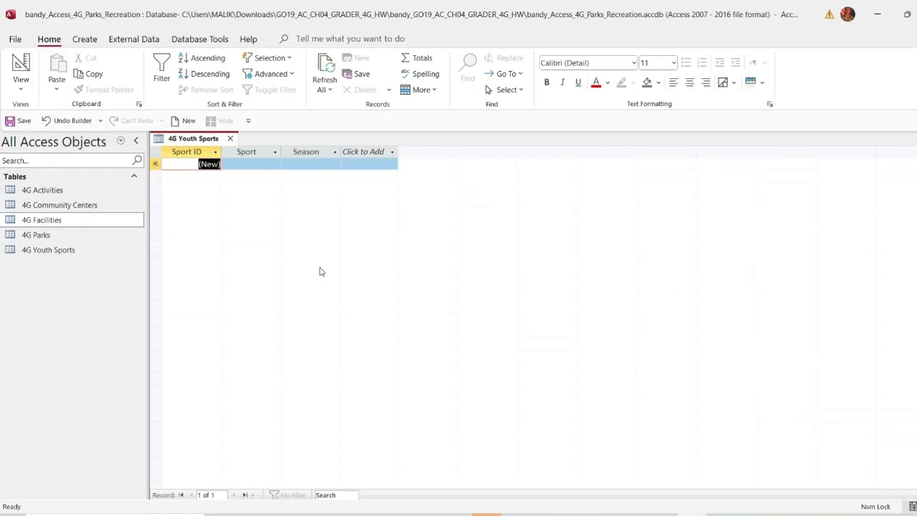
# Check the choices in the new record's Season lookup list and return to its Sport field
pyautogui.click(316, 162)
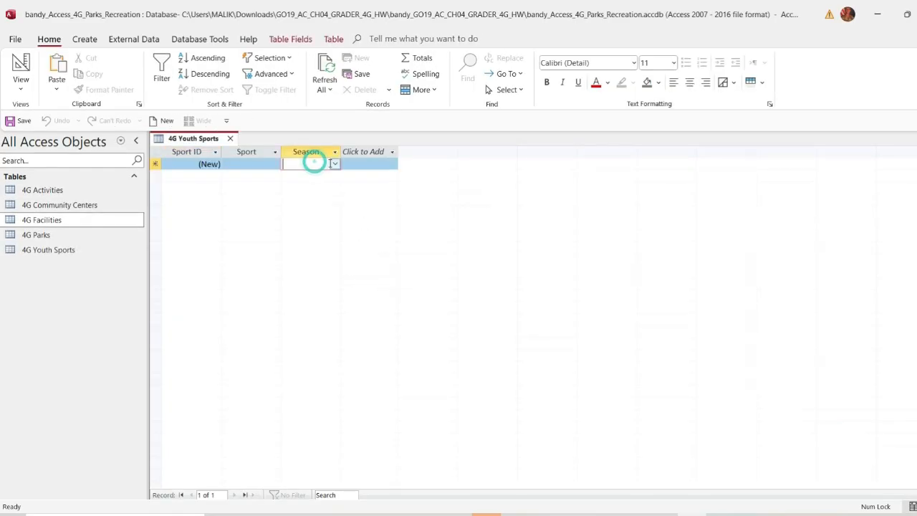
pyautogui.click(335, 164)
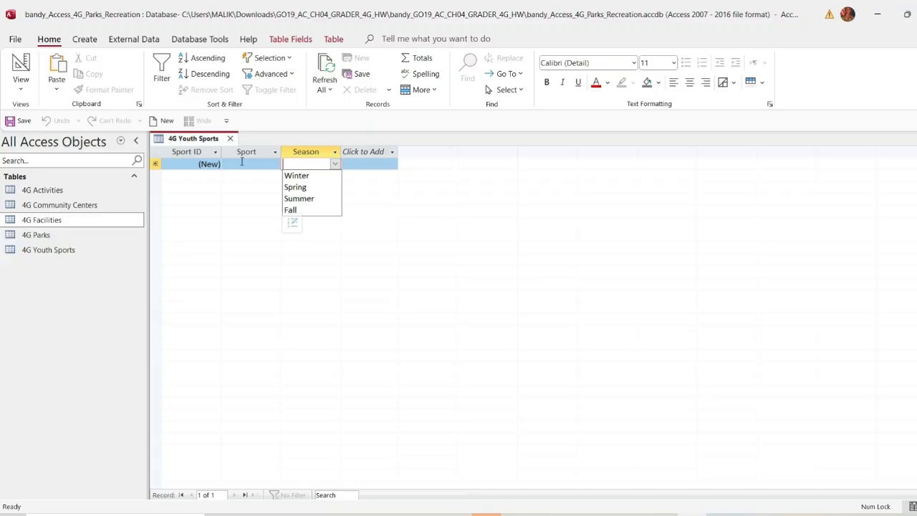
pyautogui.click(242, 162)
# Highlight the step 13 instruction about populating the table and applying Best Fit in yellow in Word
pyautogui.hotkey('alt', 'Tab')
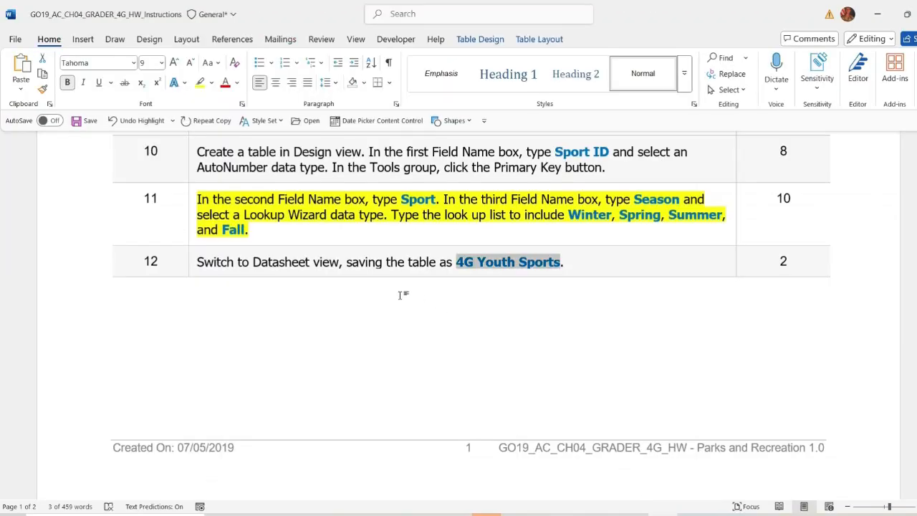
pyautogui.scroll(-5, 408, 297)
pyautogui.scroll(-4, 412, 302)
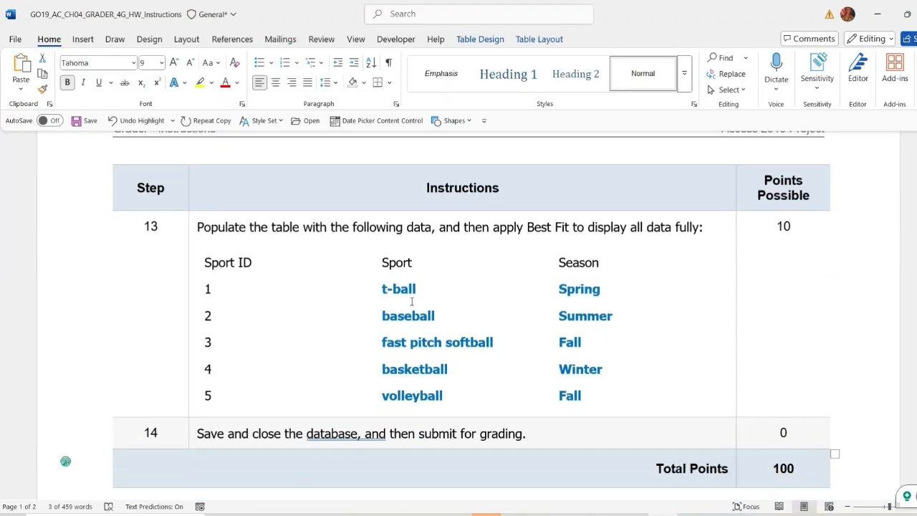
pyautogui.scroll(1, 254, 285)
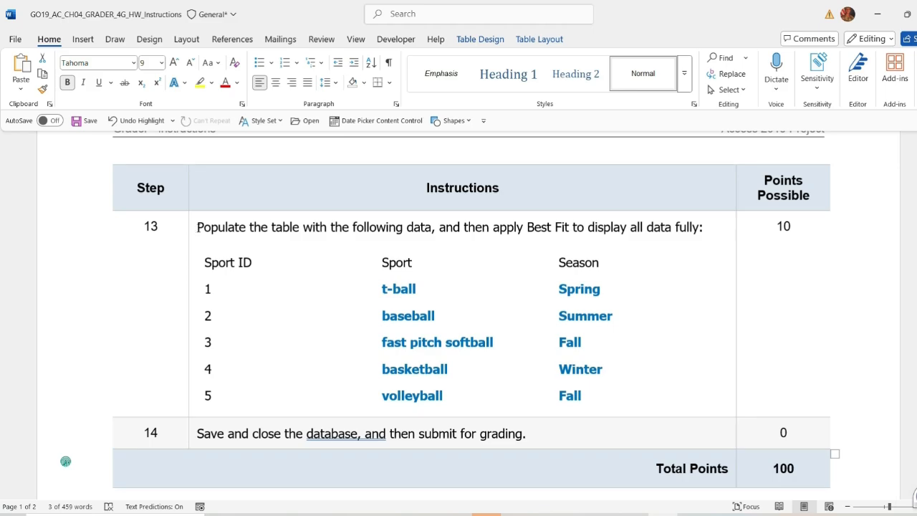
pyautogui.moveTo(198, 228); pyautogui.dragTo(705, 238)
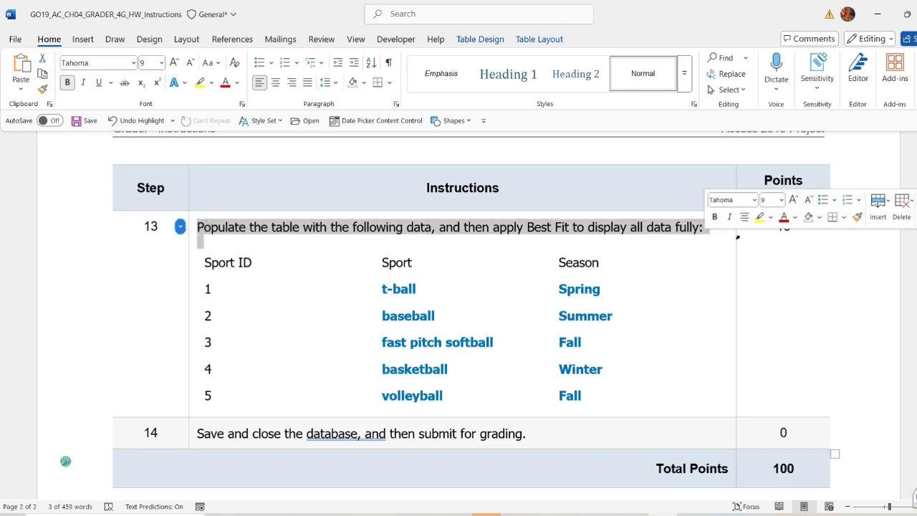
pyautogui.click(760, 217)
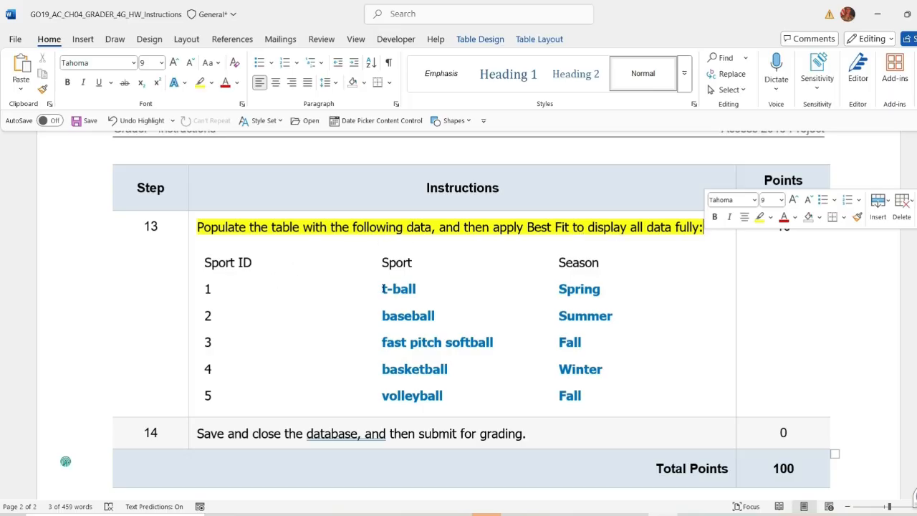
# Copy "t-ball" from step 13 in Word and paste it as the first record's Sport in Access
pyautogui.moveTo(380, 289); pyautogui.dragTo(416, 290)
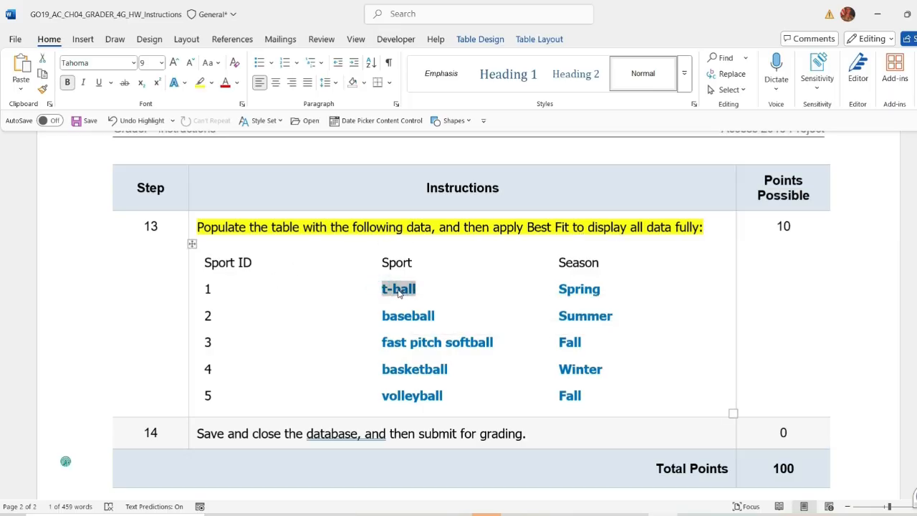
pyautogui.hotkey('ctrl', 'c')
pyautogui.hotkey('alt', 'Tab')
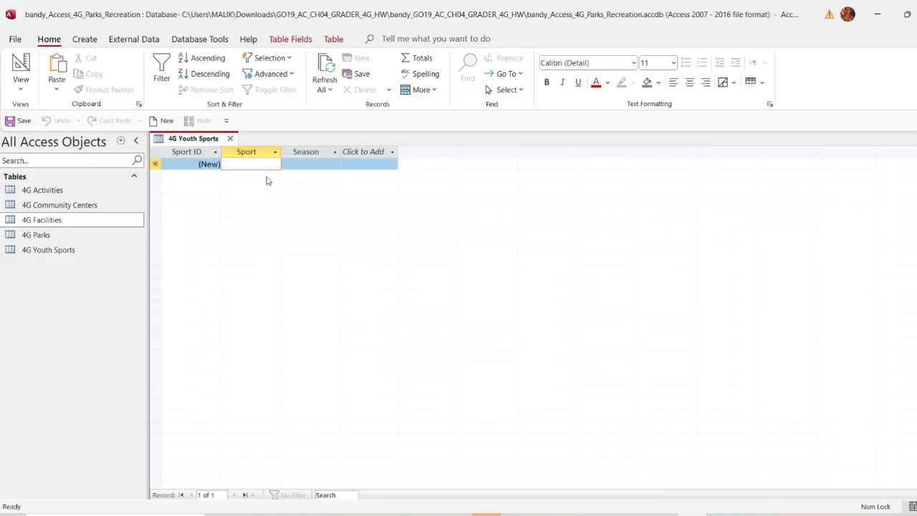
pyautogui.hotkey('ctrl', 'v')
pyautogui.click(256, 175)
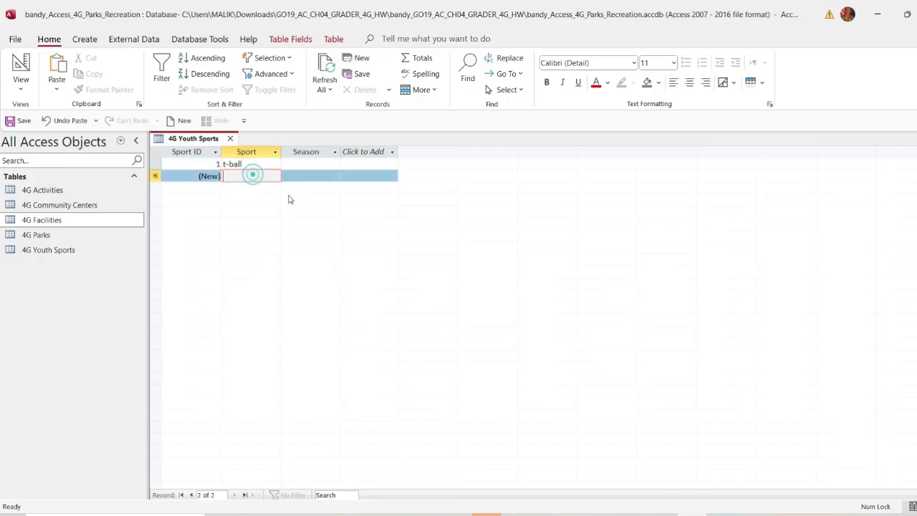
# Copy "baseball" from step 13 in Word and paste it as the second record's Sport in Access
pyautogui.hotkey('alt', 'Tab')
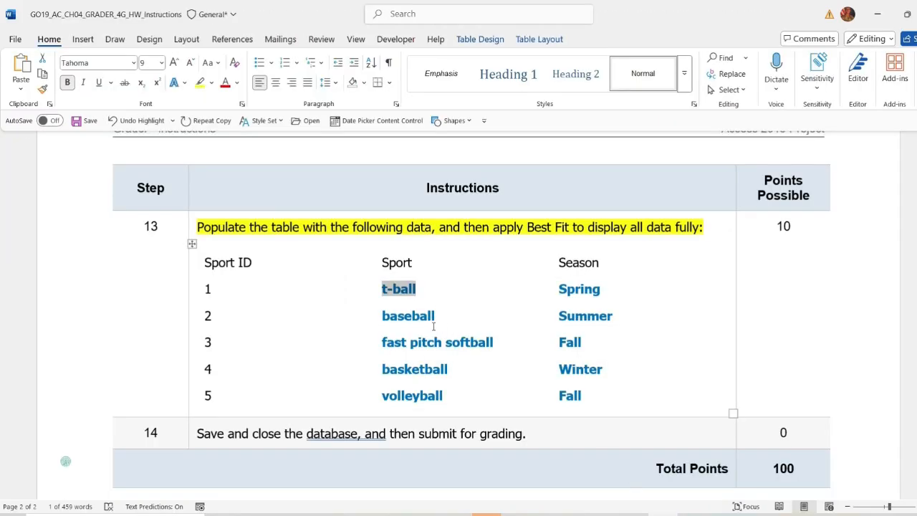
pyautogui.moveTo(384, 316); pyautogui.dragTo(435, 316)
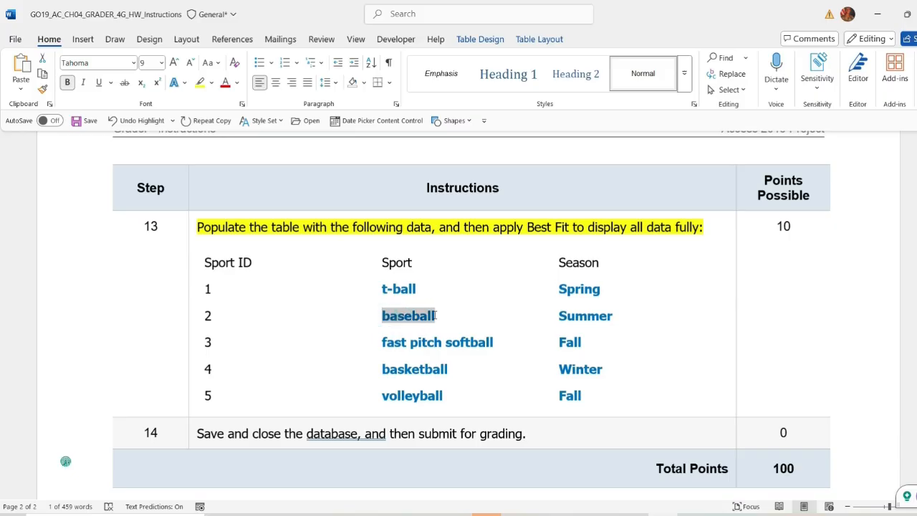
pyautogui.hotkey('ctrl', 'c')
pyautogui.hotkey('alt', 'Tab')
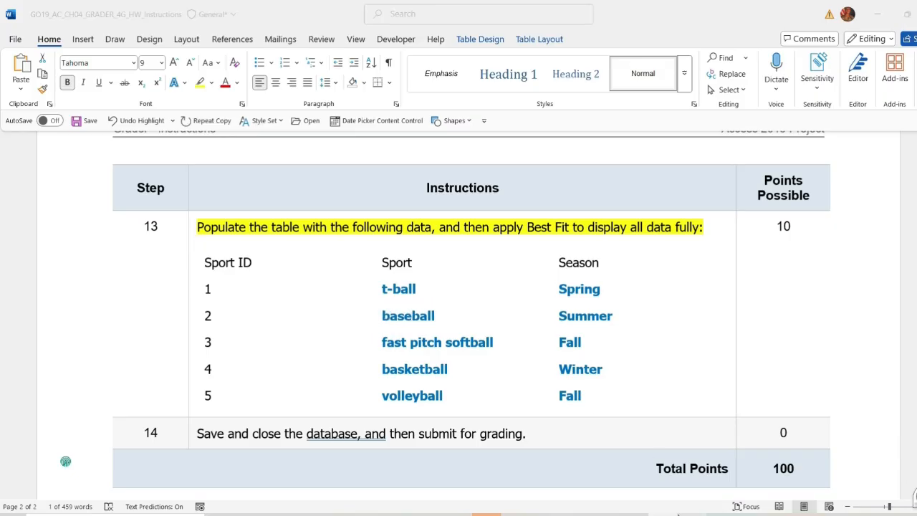
pyautogui.hotkey('ctrl', 'v')
pyautogui.click(253, 190)
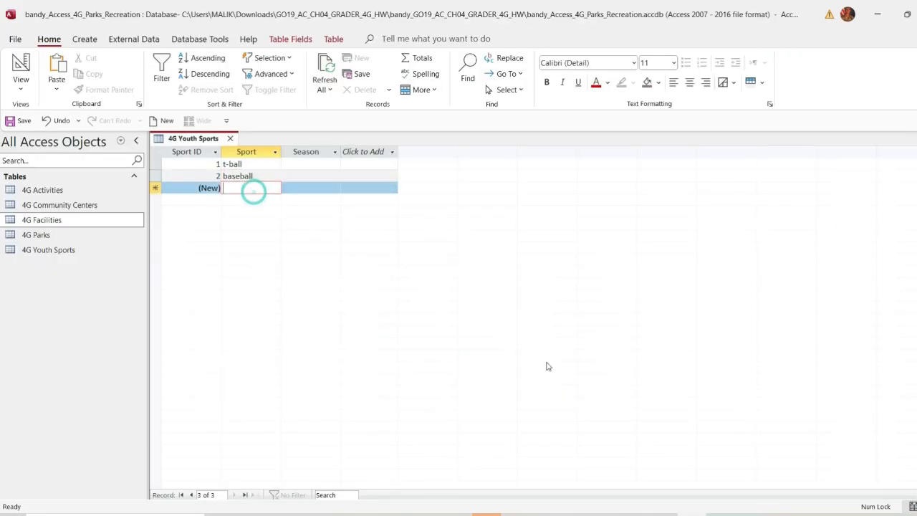
# Copy "fast pitch softball" from step 13 in Word and paste it as the third record's Sport in Access
pyautogui.hotkey('alt', 'Tab')
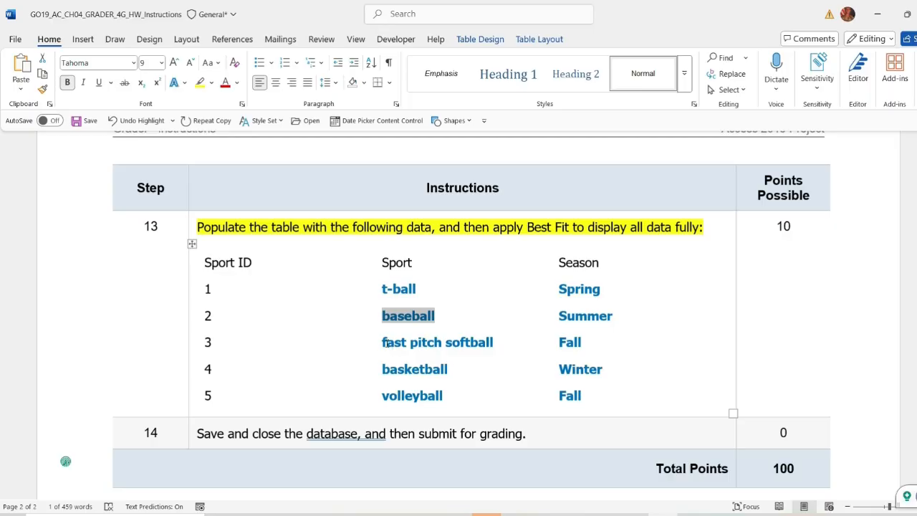
pyautogui.moveTo(383, 343); pyautogui.dragTo(482, 342)
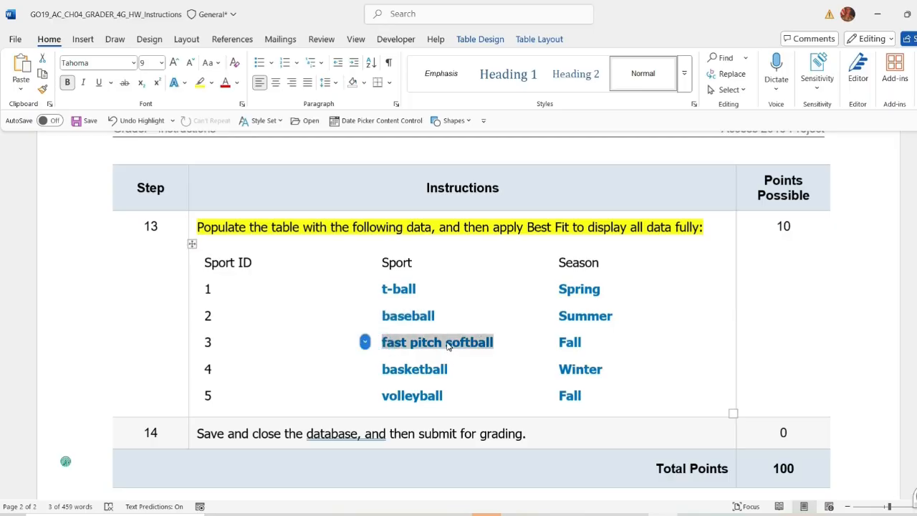
pyautogui.hotkey('ctrl', 'c')
pyautogui.hotkey('alt', 'Tab')
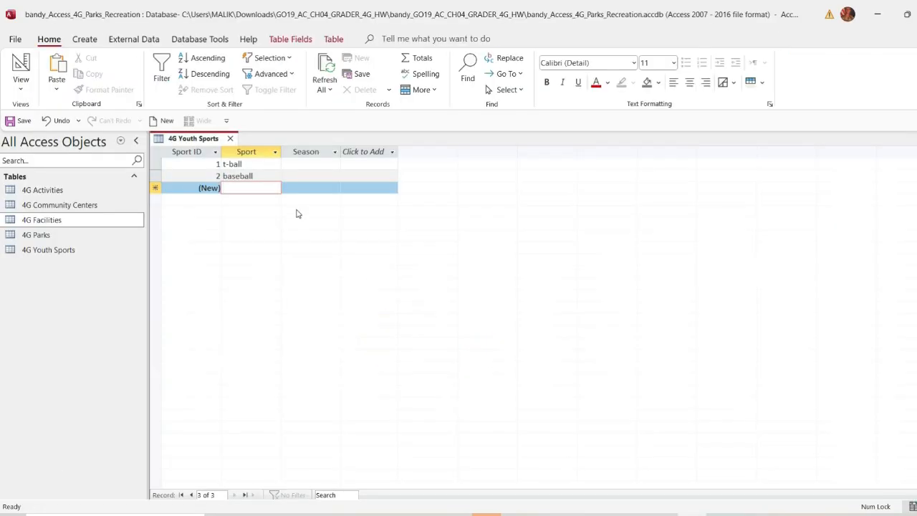
pyautogui.hotkey('ctrl', 'v')
pyautogui.click(254, 201)
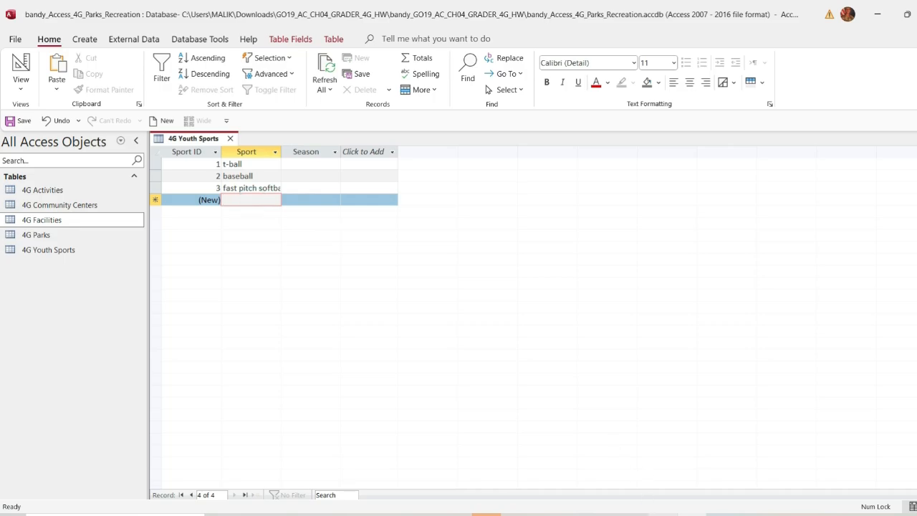
# Copy "basketball" from step 13 in Word and paste it as the fourth record's Sport in Access
pyautogui.hotkey('alt', 'Tab')
pyautogui.moveTo(366, 370); pyautogui.dragTo(448, 369)
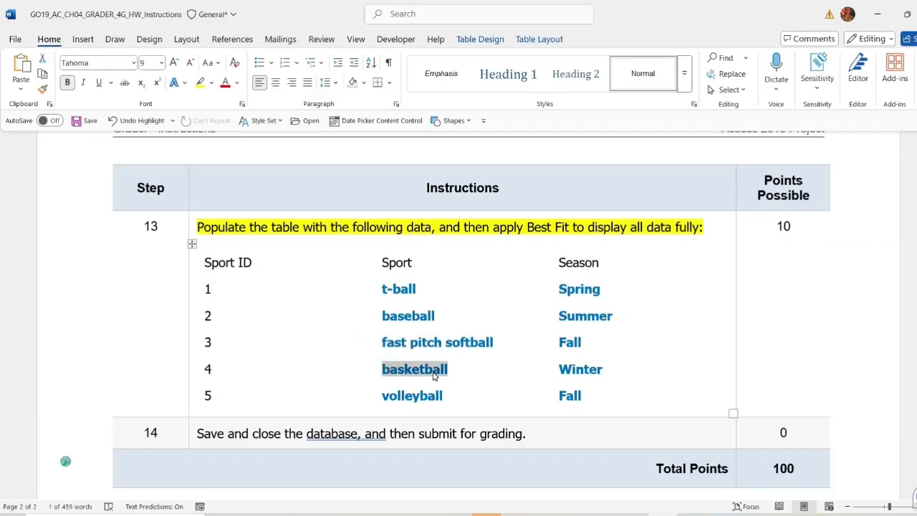
pyautogui.hotkey('ctrl', 'c')
pyautogui.hotkey('alt', 'Tab')
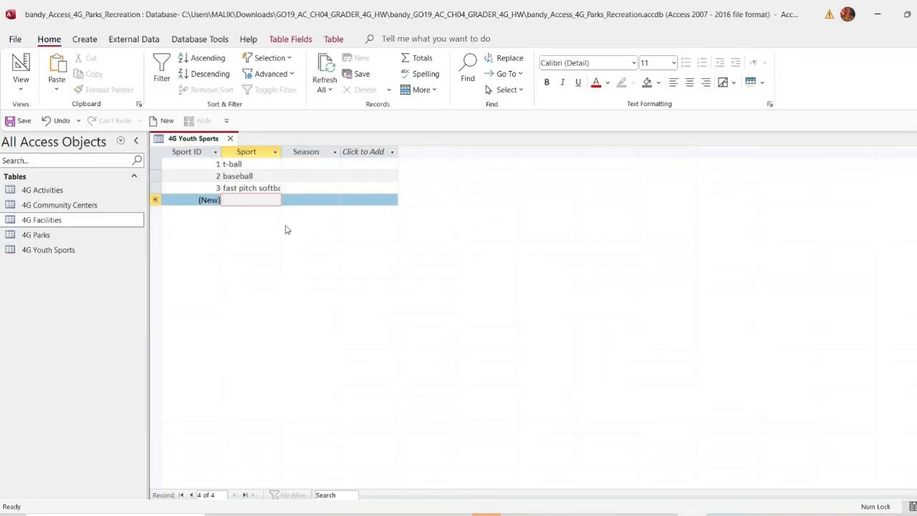
pyautogui.hotkey('ctrl', 'v')
pyautogui.click(248, 213)
# Copy "volleyball" from step 13 in Word and paste it as the fifth record's Sport in Access
pyautogui.hotkey('alt', 'Tab')
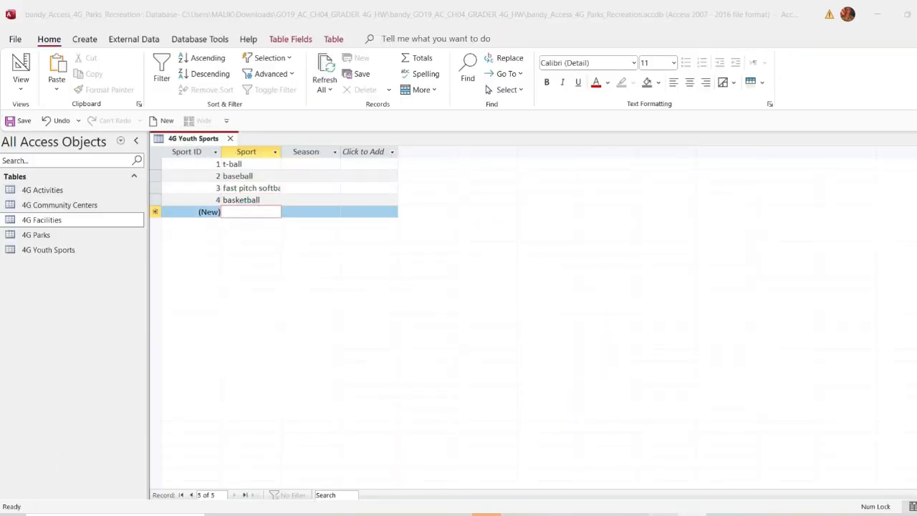
pyautogui.moveTo(381, 395); pyautogui.dragTo(450, 395)
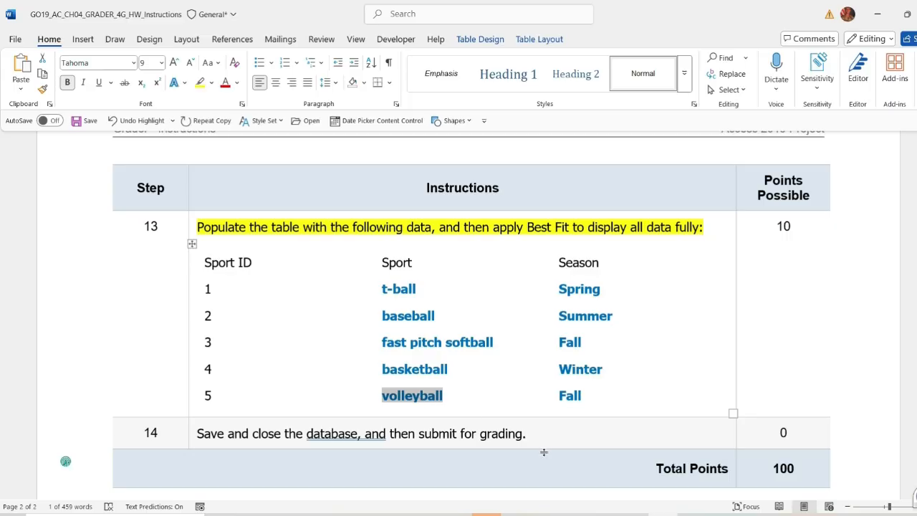
pyautogui.hotkey('alt', 'Tab')
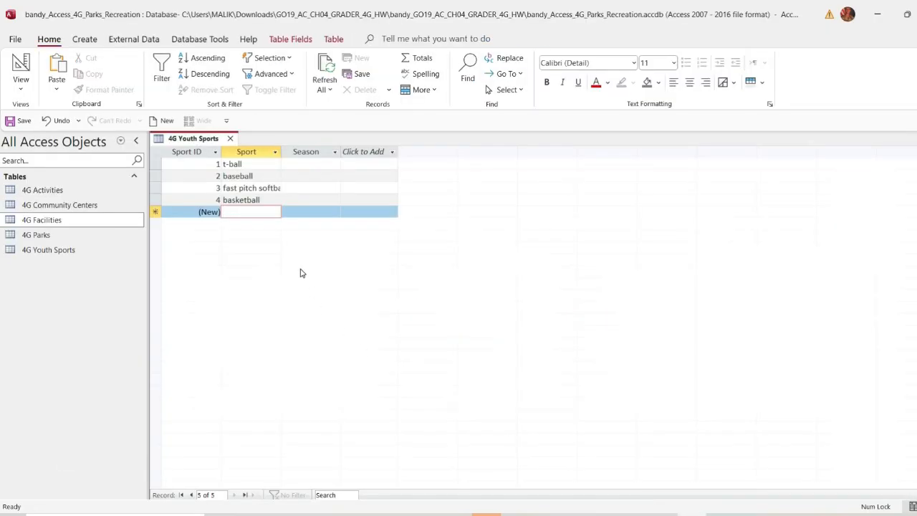
pyautogui.hotkey('ctrl', 'v')
# Check the seasons in Word's step 13, and set Season to Spring for t-ball and Summer for baseball in Access
pyautogui.click(294, 165)
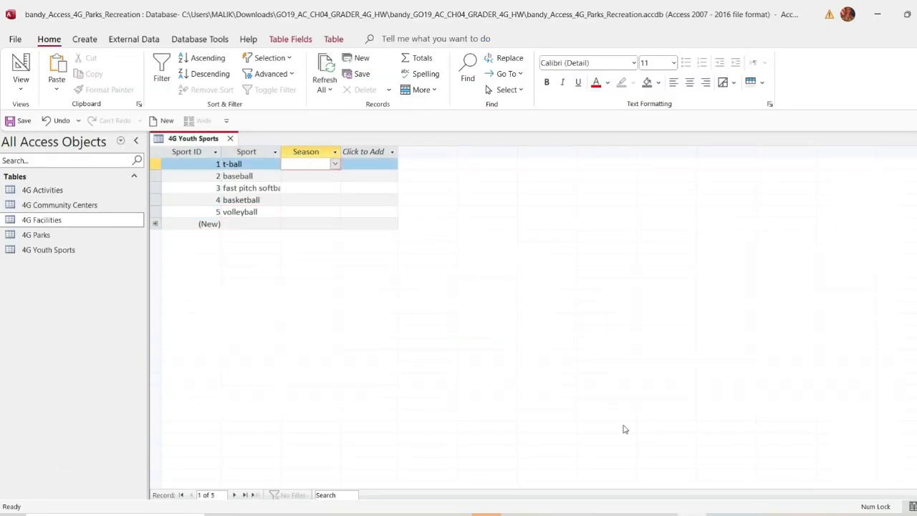
pyautogui.hotkey('alt', 'Tab')
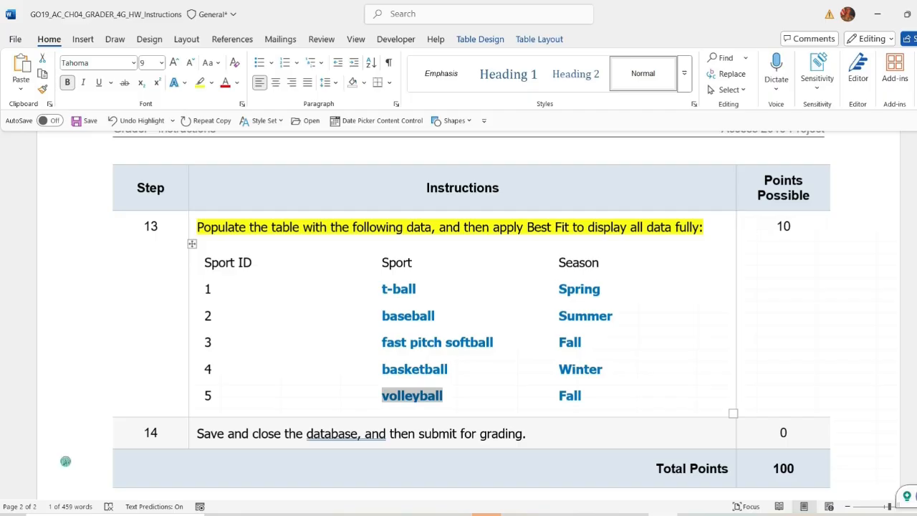
pyautogui.hotkey('alt', 'Tab')
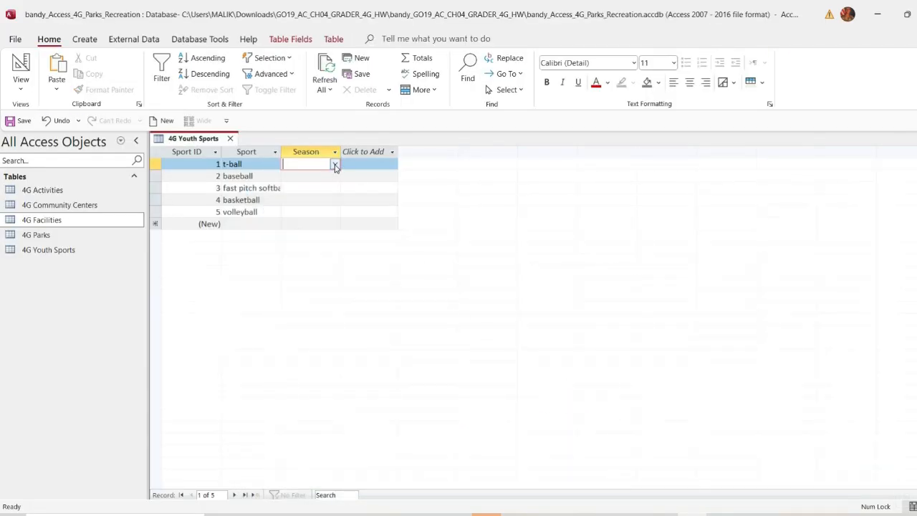
pyautogui.click(335, 164)
pyautogui.click(301, 187)
pyautogui.click(303, 177)
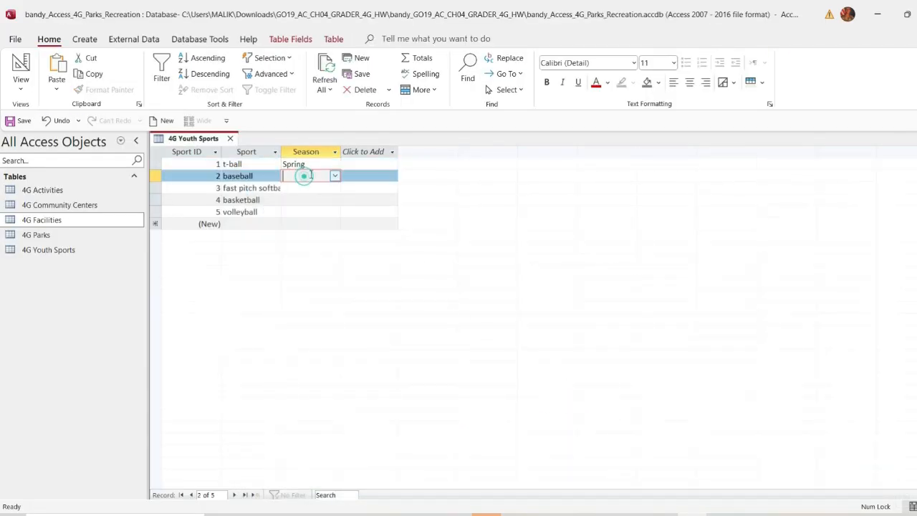
pyautogui.click(335, 177)
pyautogui.click(301, 208)
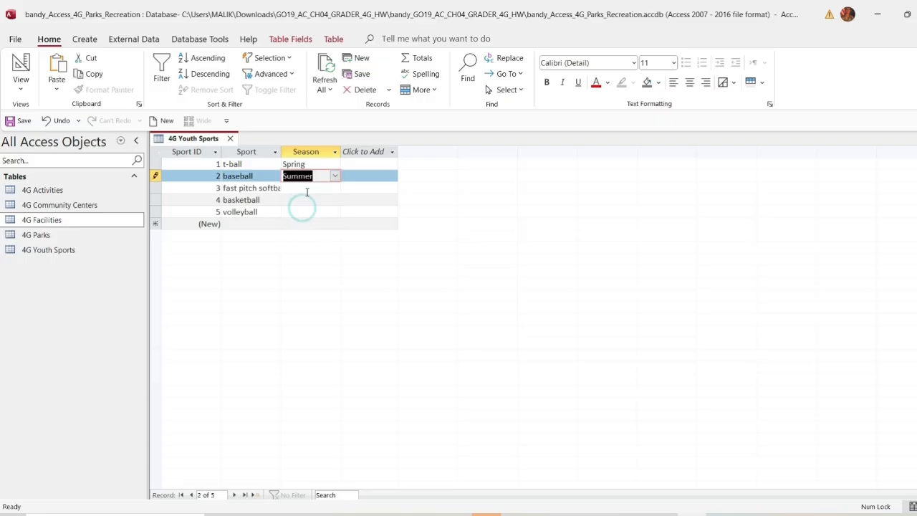
# Check step 13 in Word and set the fast pitch softball record's Season to Fall in Access
pyautogui.click(306, 189)
pyautogui.hotkey('alt', 'Tab')
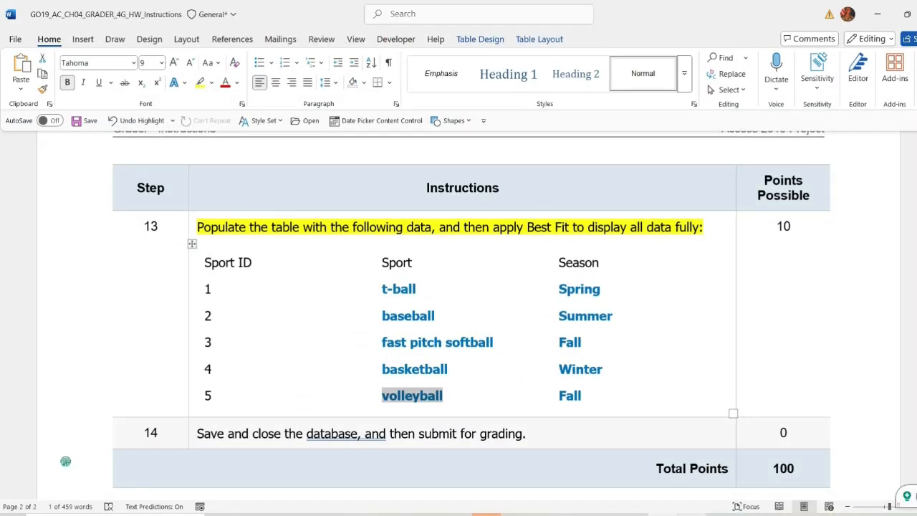
pyautogui.click(693, 514)
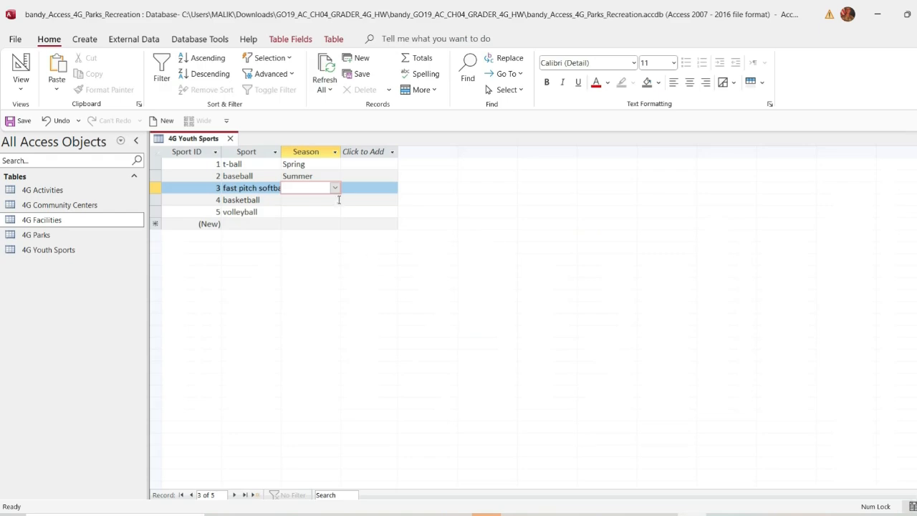
pyautogui.click(334, 188)
pyautogui.click(297, 233)
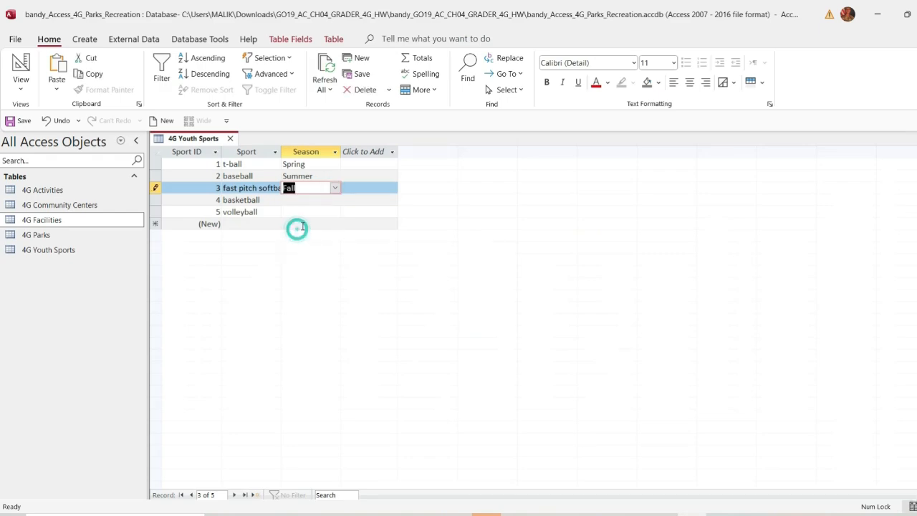
# Set Season to Winter for basketball and Fall for volleyball, and save the 4G Youth Sports table
pyautogui.click(304, 203)
pyautogui.click(335, 200)
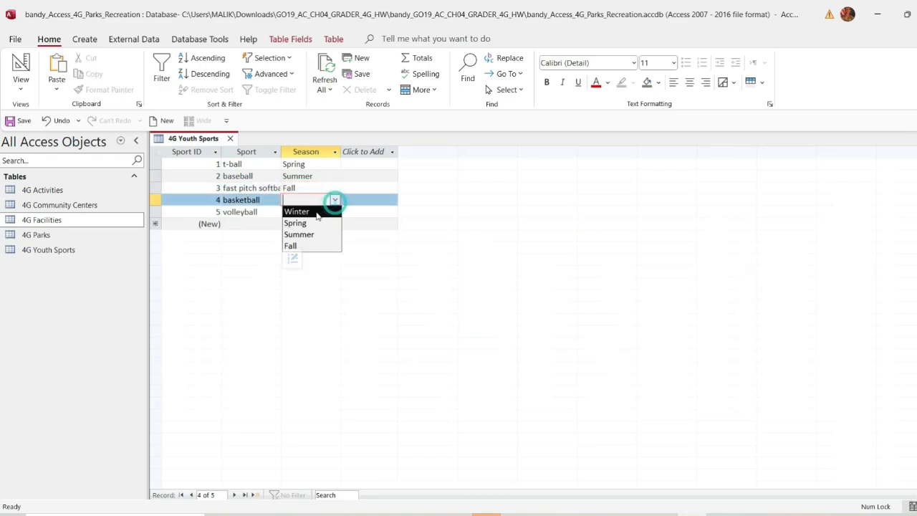
pyautogui.click(299, 212)
pyautogui.click(301, 212)
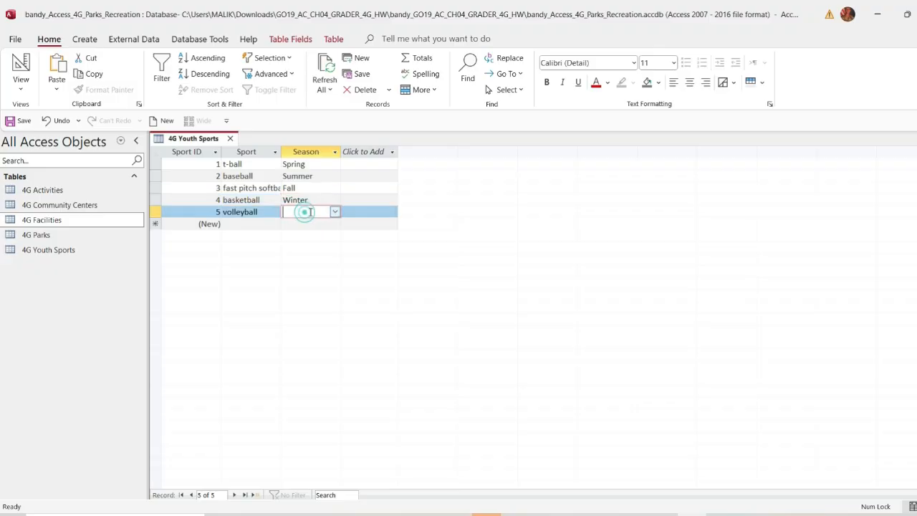
pyautogui.click(335, 212)
pyautogui.click(303, 256)
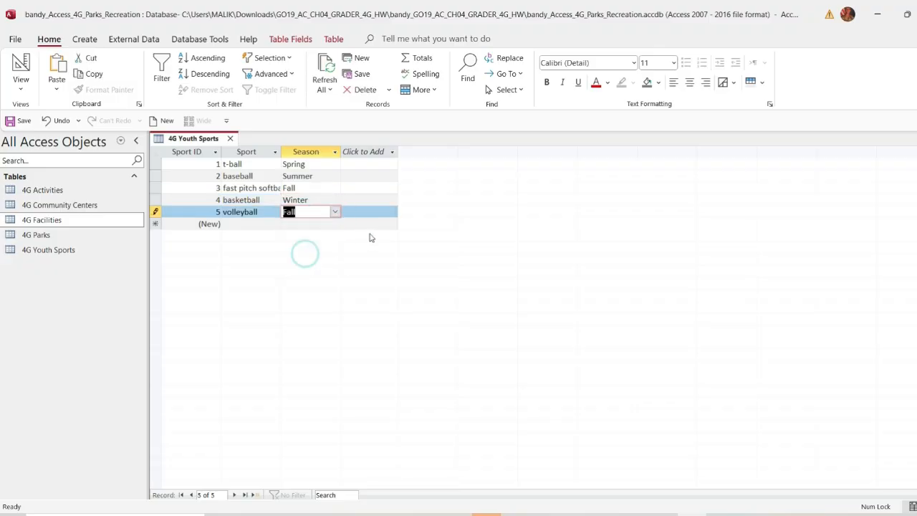
pyautogui.click(19, 122)
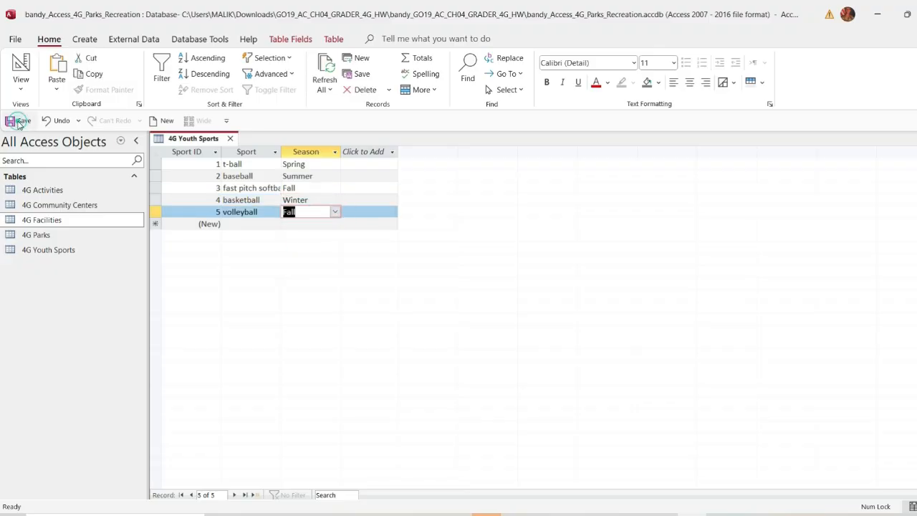
# Switch to Word and select the step 14 instruction about saving and closing the database to review it
pyautogui.click(660, 513)
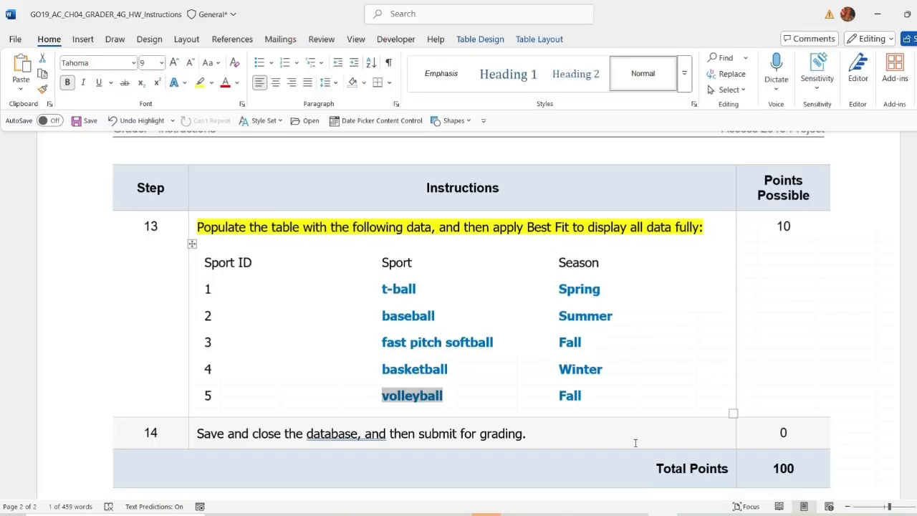
pyautogui.scroll(-1, 375, 406)
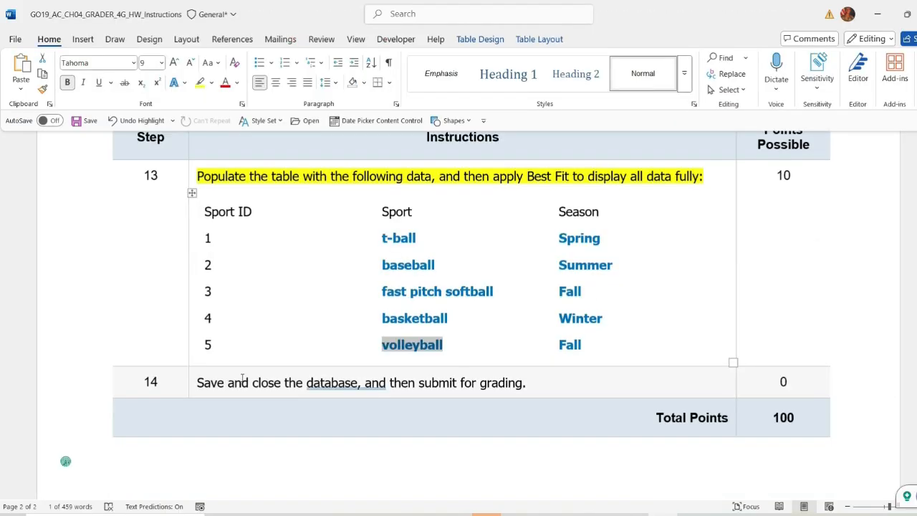
pyautogui.moveTo(200, 382); pyautogui.dragTo(536, 384)
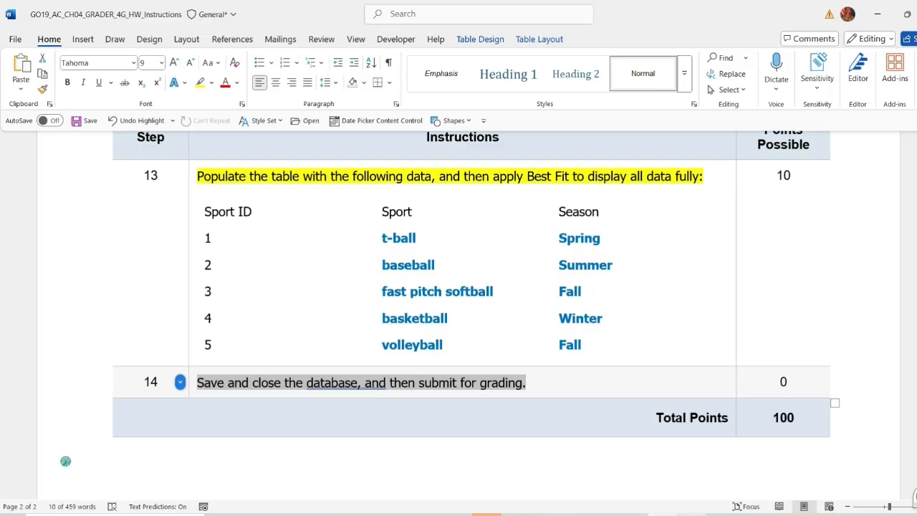
# Return to Access, close the 4G Youth Sports table and exit the database
pyautogui.click(692, 513)
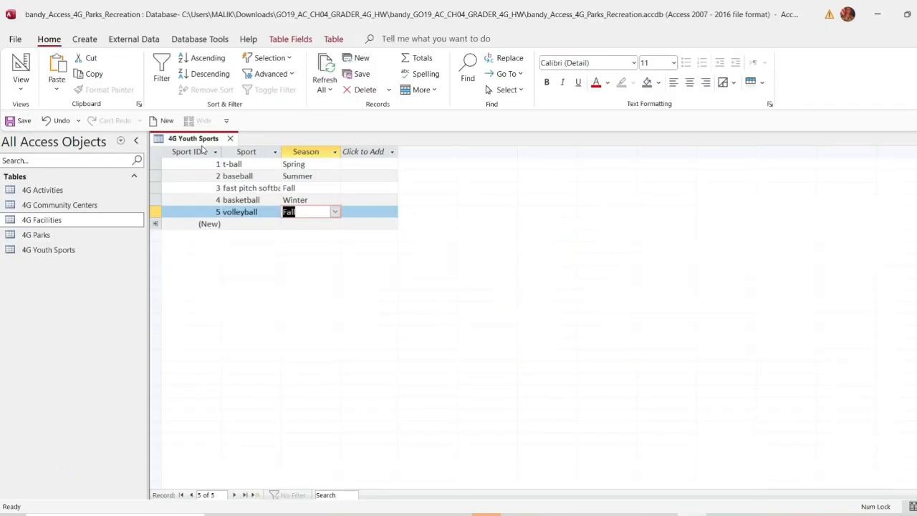
pyautogui.click(229, 139)
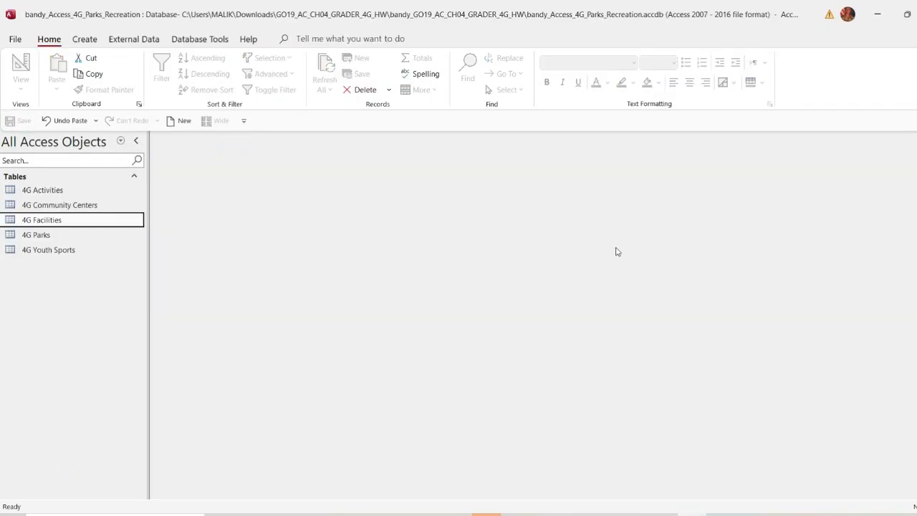
pyautogui.click(916, 15)
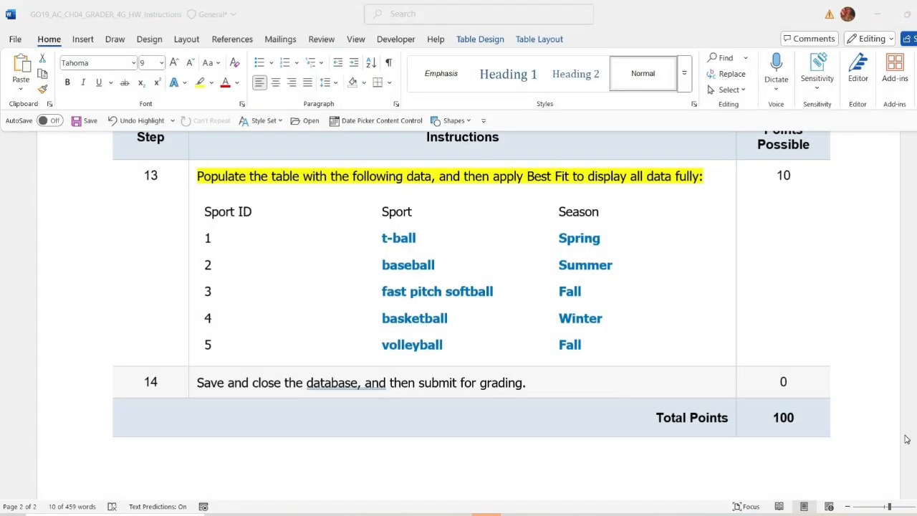
# Go back to the beginning of the Word instructions document with the project title and description
pyautogui.scroll(1, 65, 462)
pyautogui.scroll(15, 65, 462)
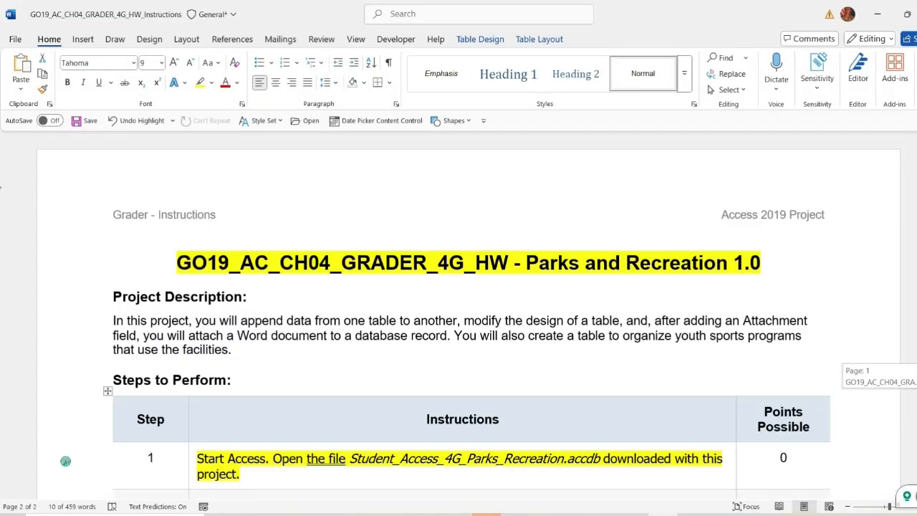